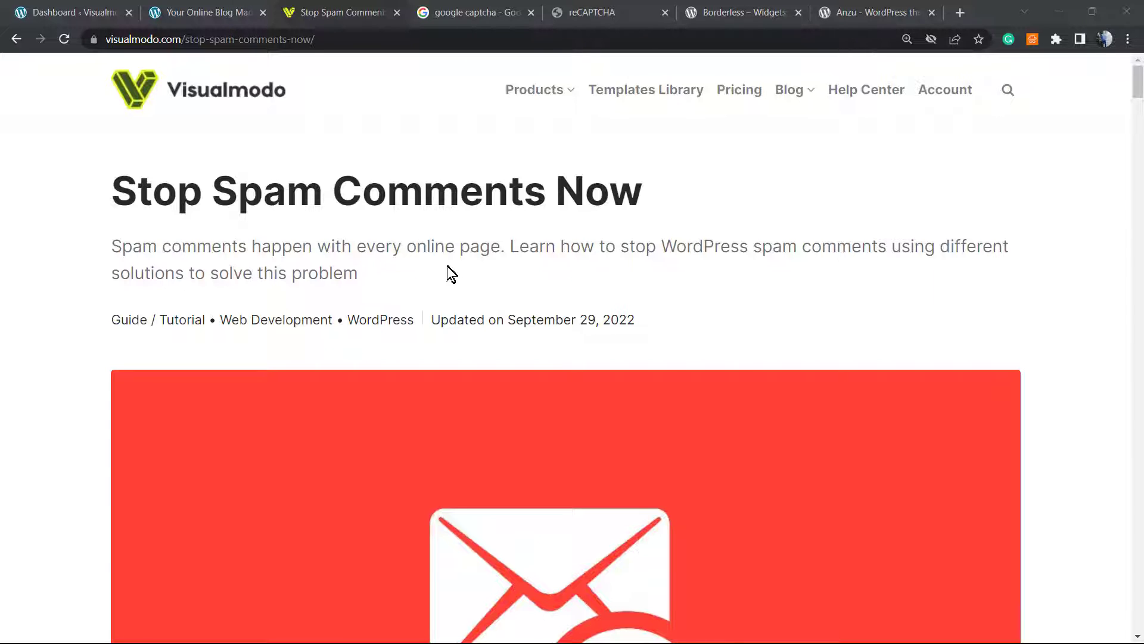
pyautogui.scroll(-3, 447, 266)
pyautogui.scroll(3, 447, 266)
pyautogui.scroll(-3, 446, 266)
pyautogui.scroll(3, 446, 266)
pyautogui.scroll(-3, 444, 264)
pyautogui.scroll(-4, 447, 272)
pyautogui.scroll(-4, 447, 272)
pyautogui.scroll(-2, 448, 272)
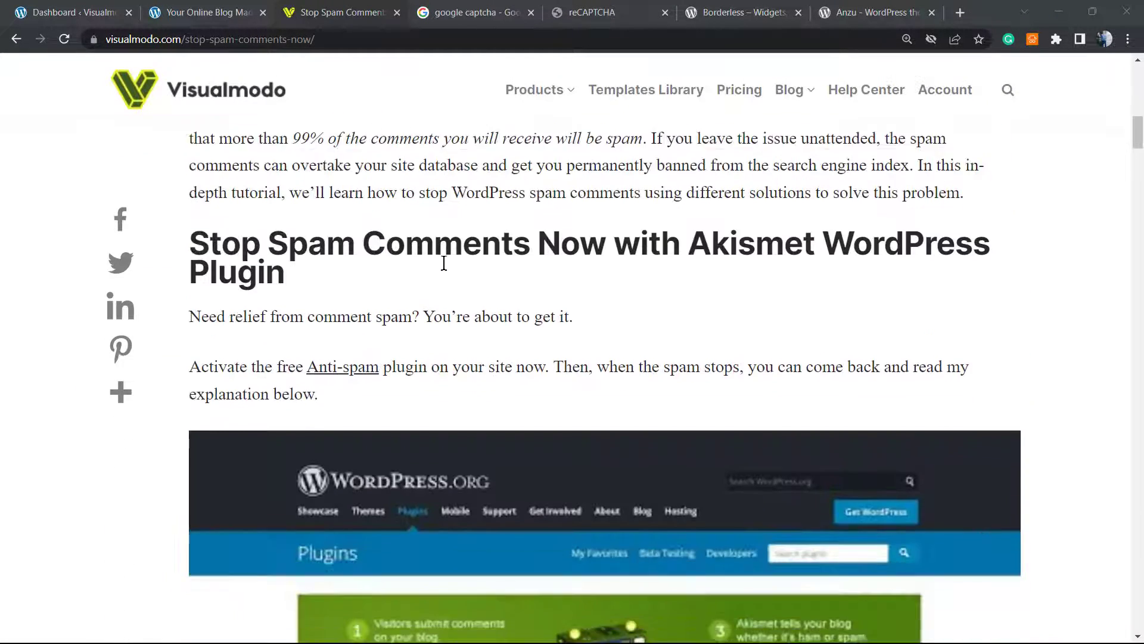
pyautogui.scroll(-3, 447, 272)
pyautogui.scroll(-5, 444, 260)
pyautogui.scroll(-4, 444, 259)
pyautogui.scroll(-4, 445, 259)
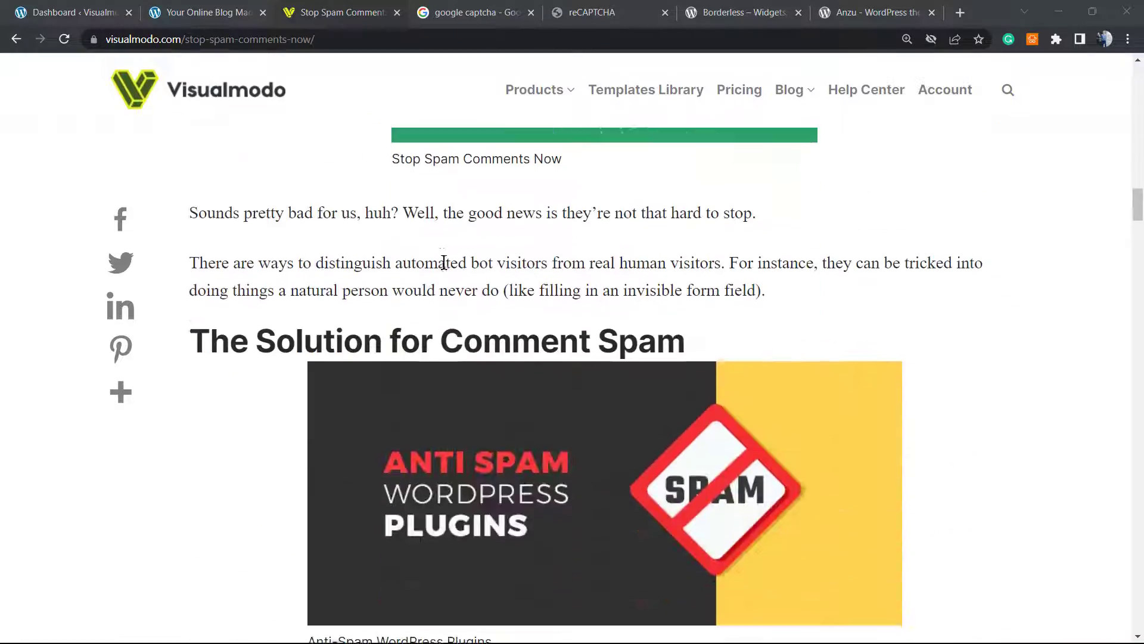
pyautogui.scroll(-5, 444, 260)
pyautogui.scroll(-5, 444, 262)
pyautogui.scroll(-5, 445, 262)
pyautogui.scroll(-4, 444, 262)
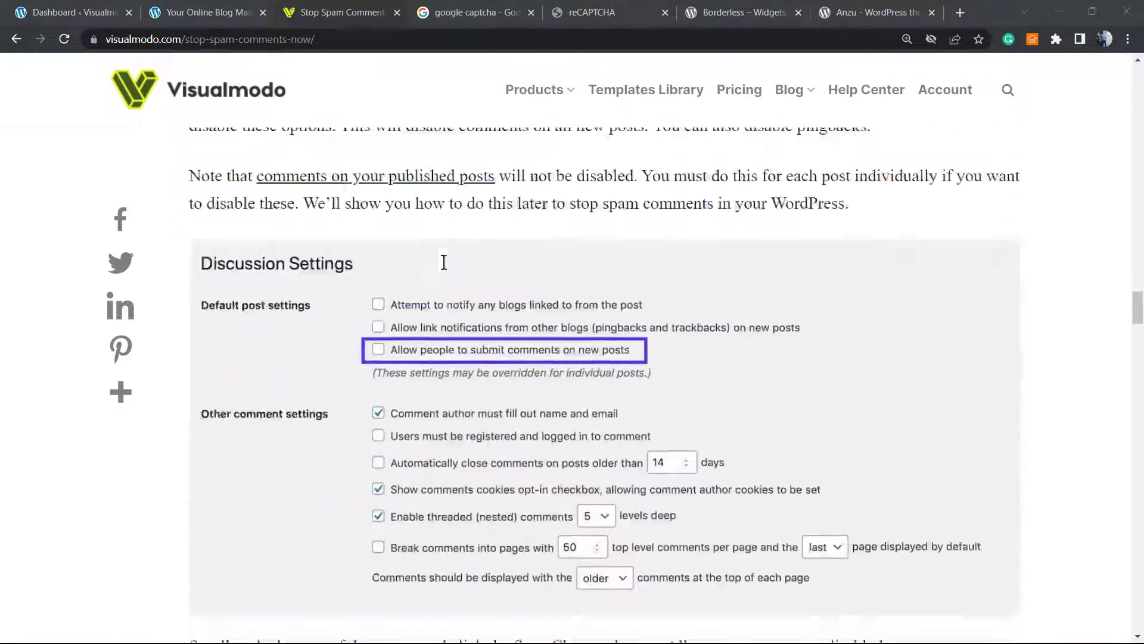
pyautogui.scroll(-5, 445, 262)
pyautogui.scroll(-5, 445, 262)
pyautogui.scroll(-5, 444, 262)
pyautogui.scroll(-5, 445, 262)
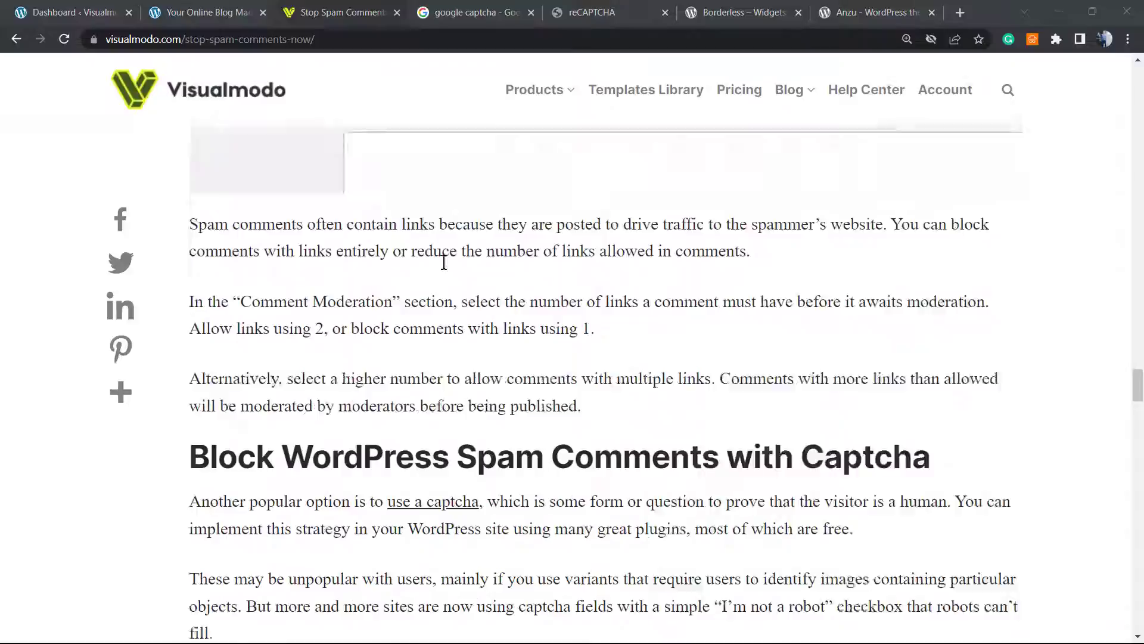
pyautogui.scroll(-3, 444, 262)
pyautogui.scroll(-5, 445, 262)
pyautogui.scroll(-2, 445, 262)
pyautogui.scroll(4, 444, 261)
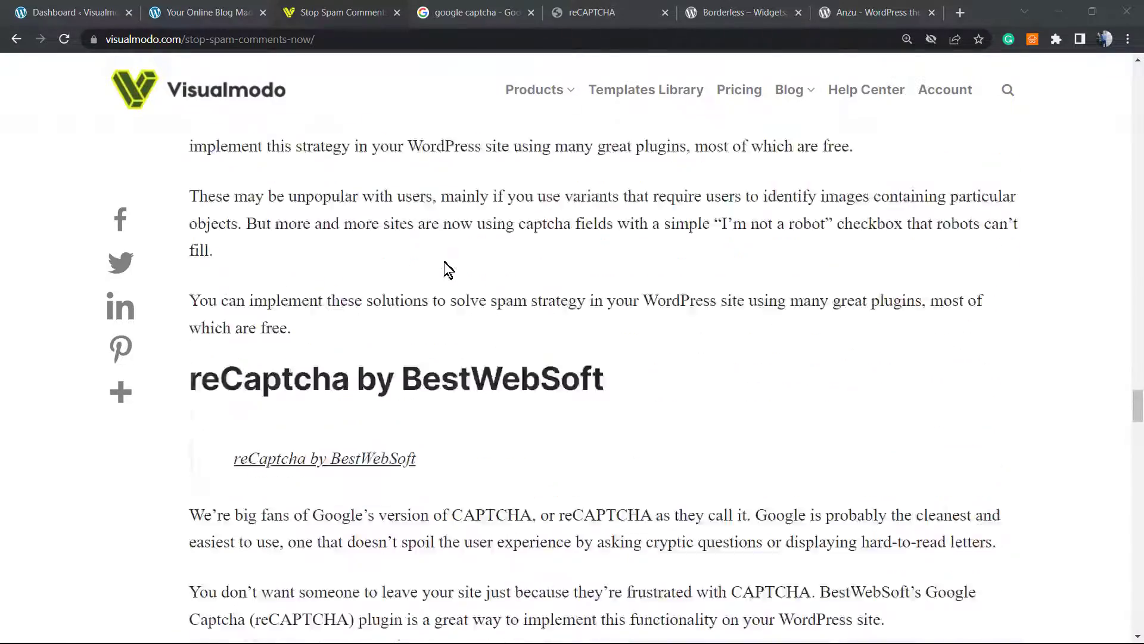
pyautogui.scroll(5, 444, 262)
pyautogui.scroll(-2, 444, 262)
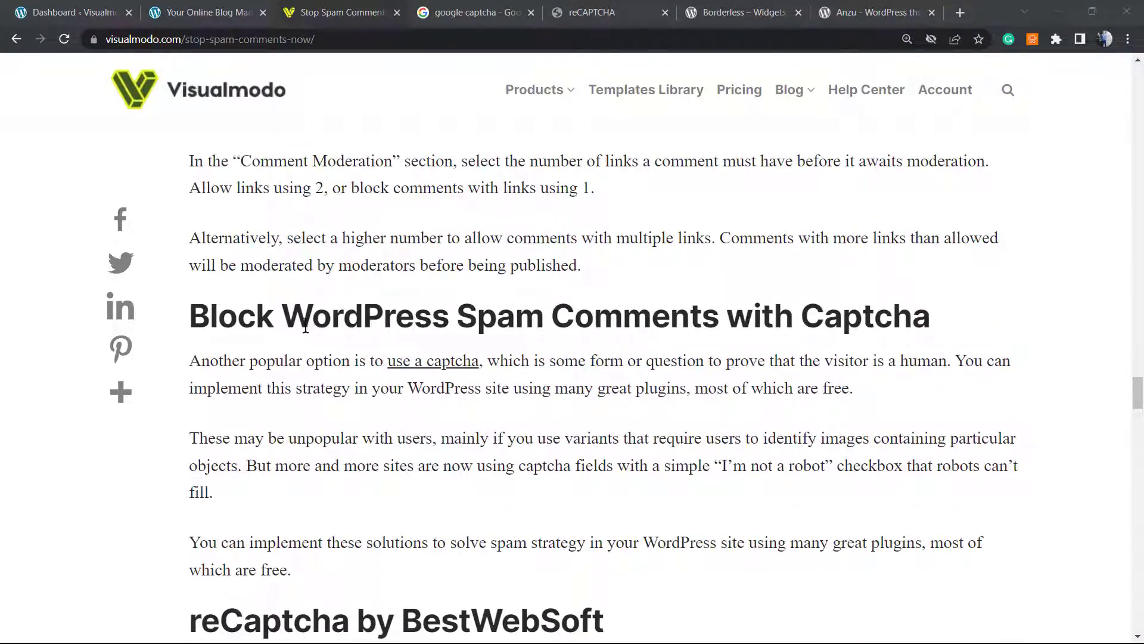
pyautogui.scroll(-2, 306, 326)
pyautogui.scroll(2, 306, 326)
# Bring up the 'Your Online Blog Made Easy' post and enter test text in its Comment box.
pyautogui.click(206, 12)
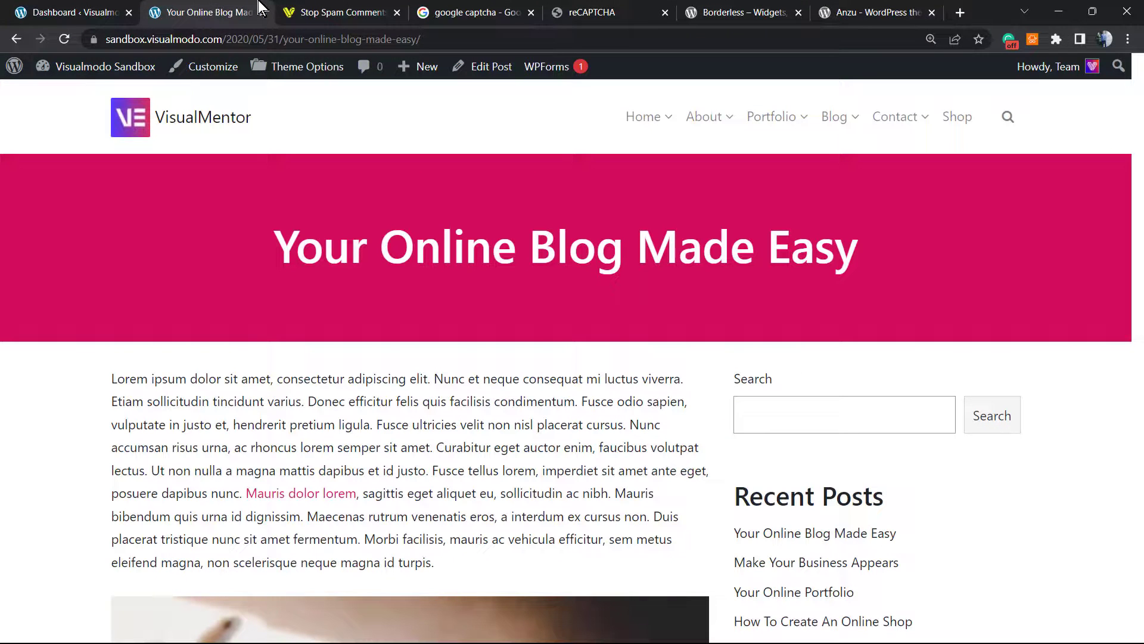
pyautogui.click(71, 12)
pyautogui.click(206, 12)
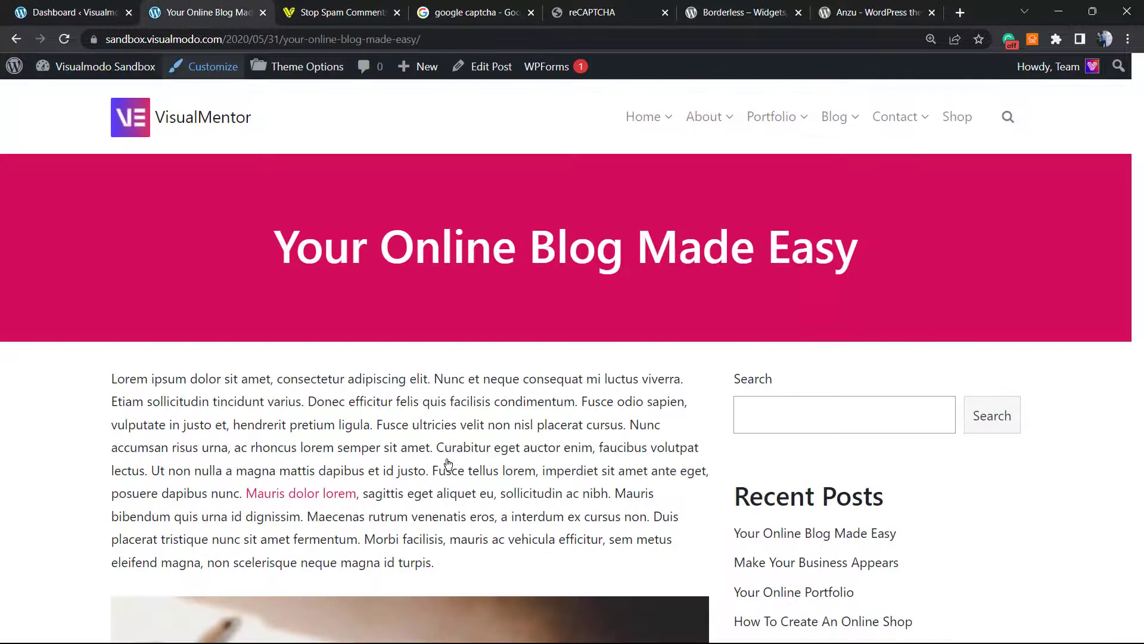
pyautogui.scroll(-5, 447, 459)
pyautogui.scroll(-3, 443, 459)
pyautogui.scroll(-5, 425, 454)
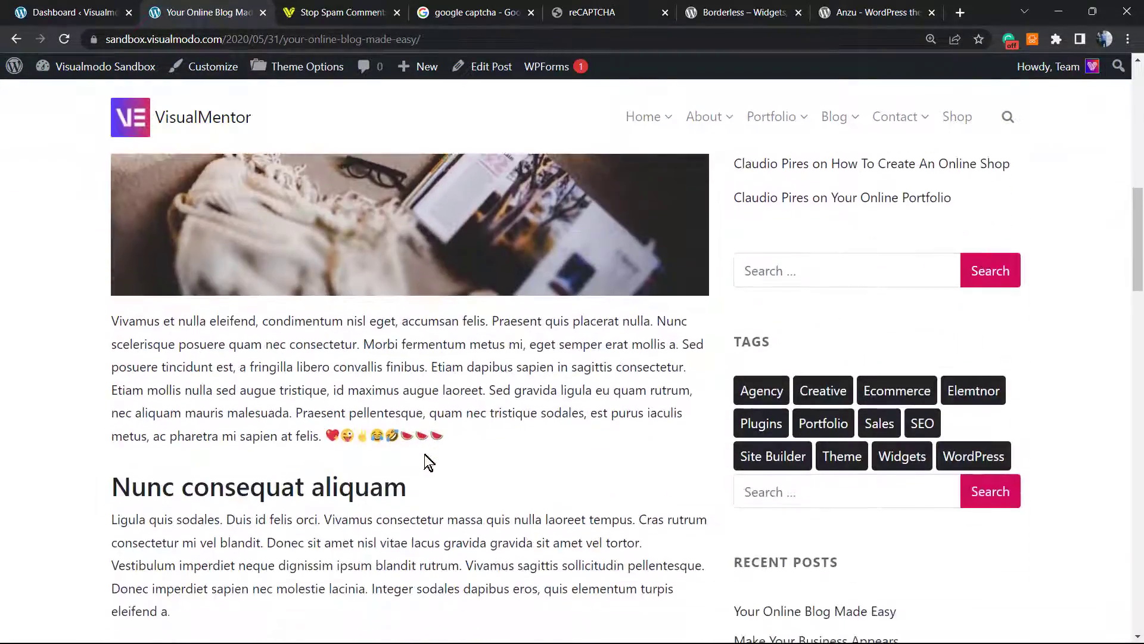
pyautogui.scroll(-5, 425, 455)
pyautogui.scroll(-5, 421, 453)
pyautogui.scroll(-3, 421, 454)
pyautogui.scroll(-5, 362, 435)
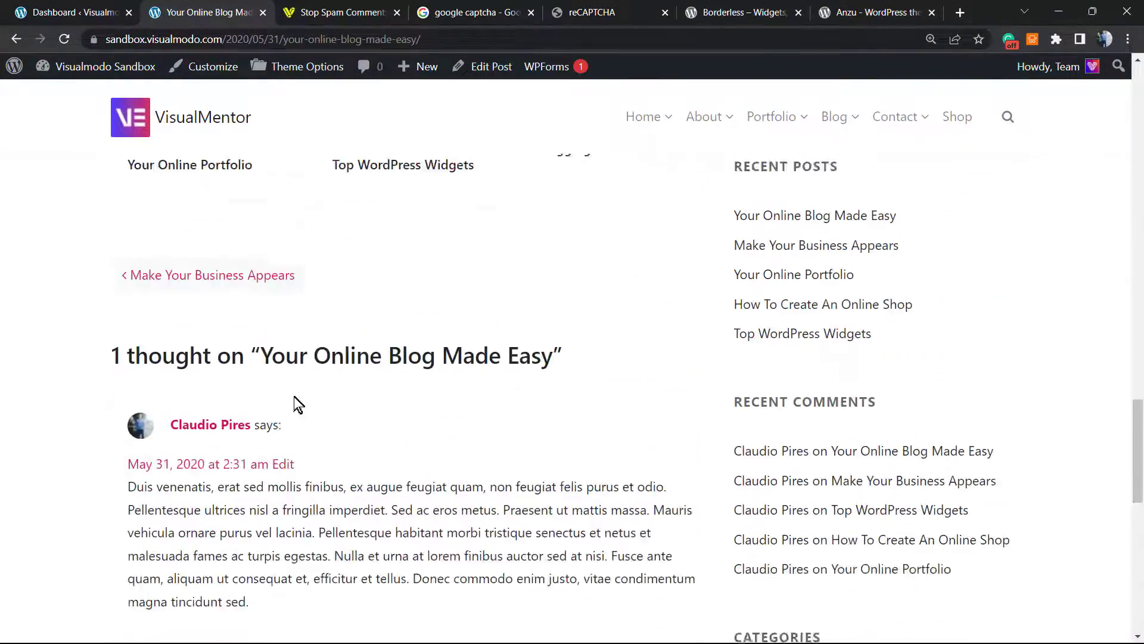
pyautogui.scroll(-3, 295, 396)
pyautogui.scroll(-4, 268, 385)
pyautogui.scroll(-4, 268, 385)
pyautogui.scroll(-1, 268, 385)
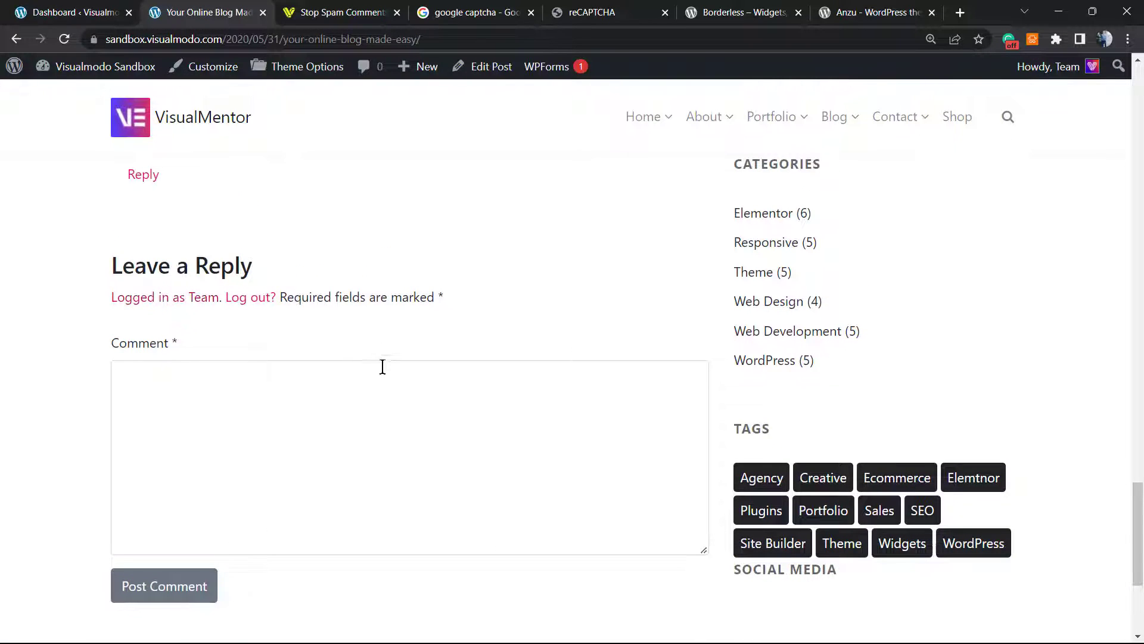
pyautogui.click(311, 407)
pyautogui.write('exqwexqewxdwq')
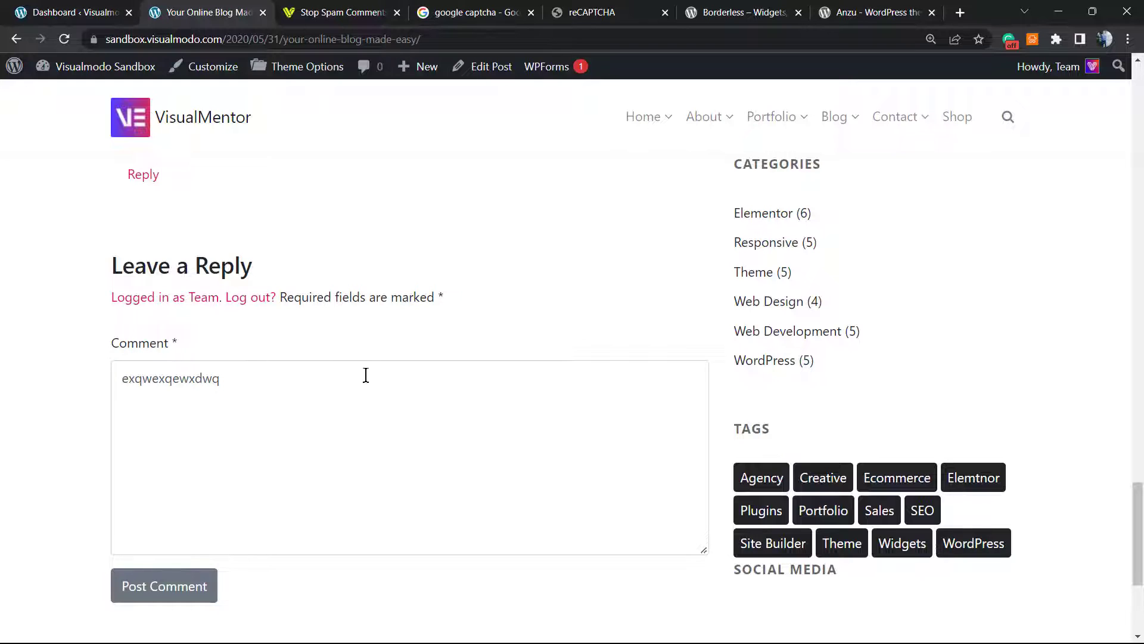
pyautogui.scroll(-2, 365, 376)
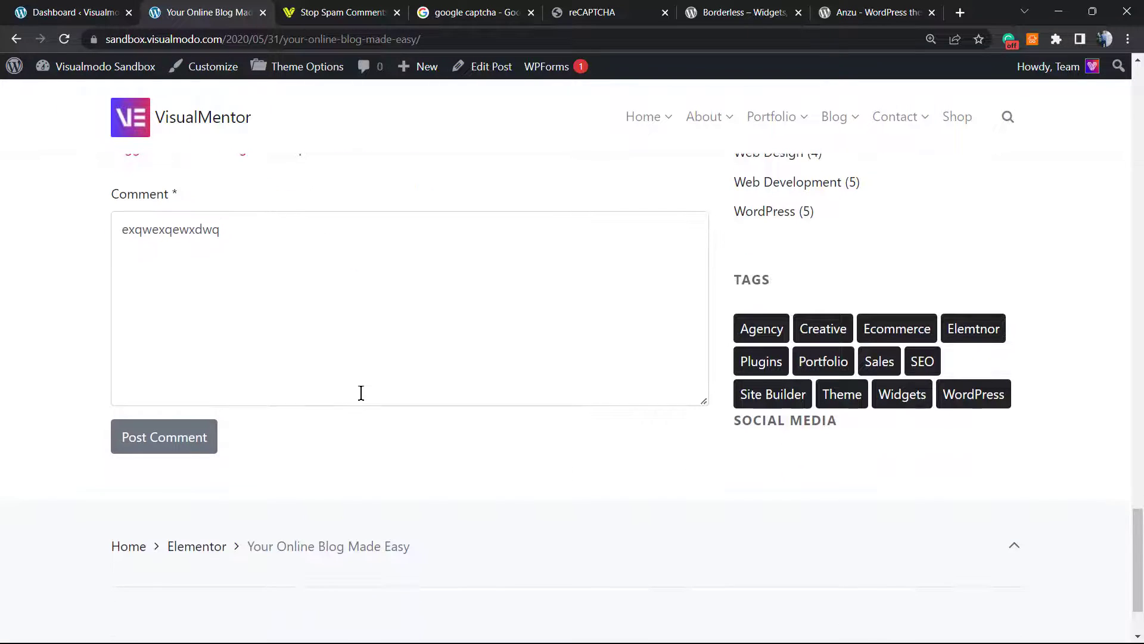
pyautogui.scroll(2, 365, 382)
pyautogui.scroll(1, 365, 382)
pyautogui.scroll(-2, 411, 398)
pyautogui.scroll(2, 411, 399)
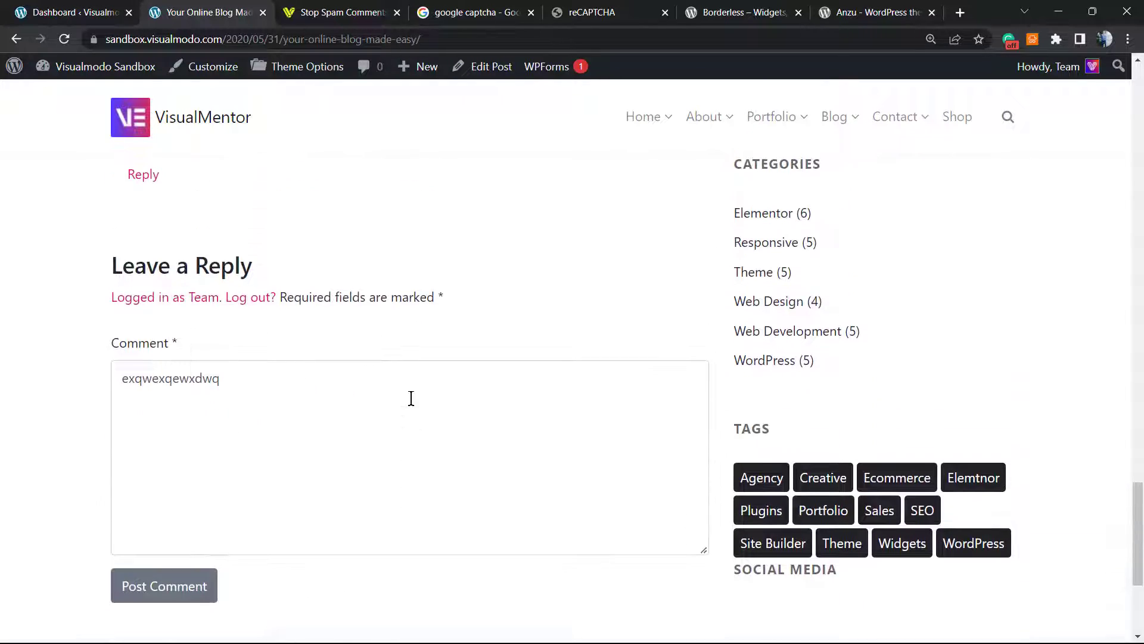
pyautogui.click(388, 399)
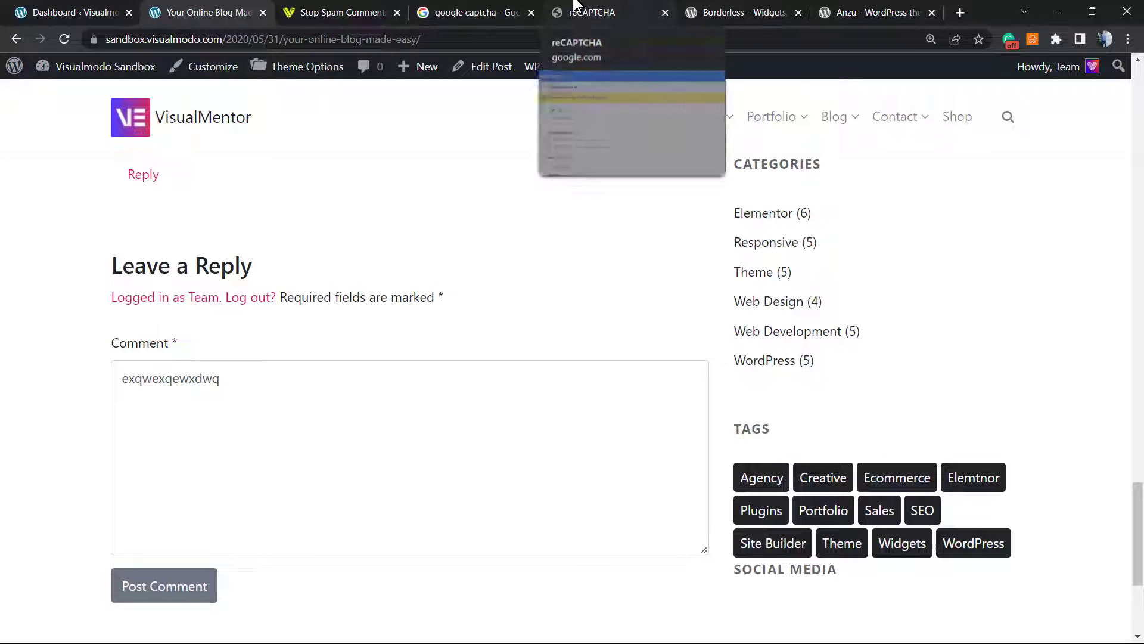
# Review the Stop Spam Comments article's reCAPTCHA section, then return to the admin dashboard.
pyautogui.click(341, 12)
pyautogui.scroll(-5, 449, 385)
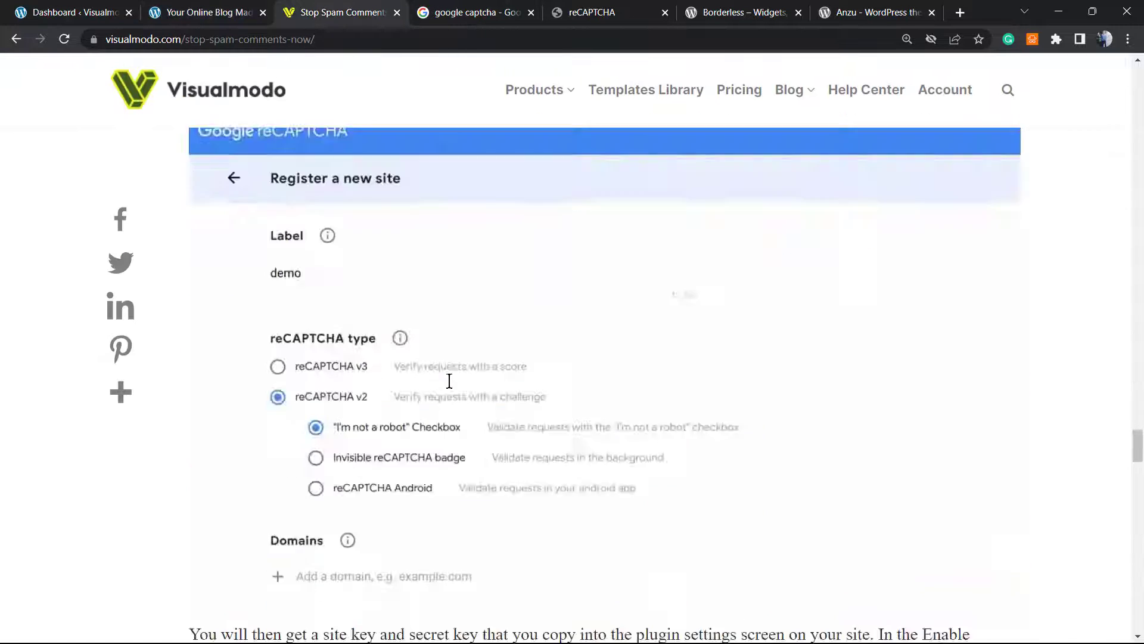
pyautogui.scroll(-5, 450, 384)
pyautogui.scroll(-5, 450, 386)
pyautogui.scroll(-5, 450, 380)
pyautogui.scroll(2, 439, 377)
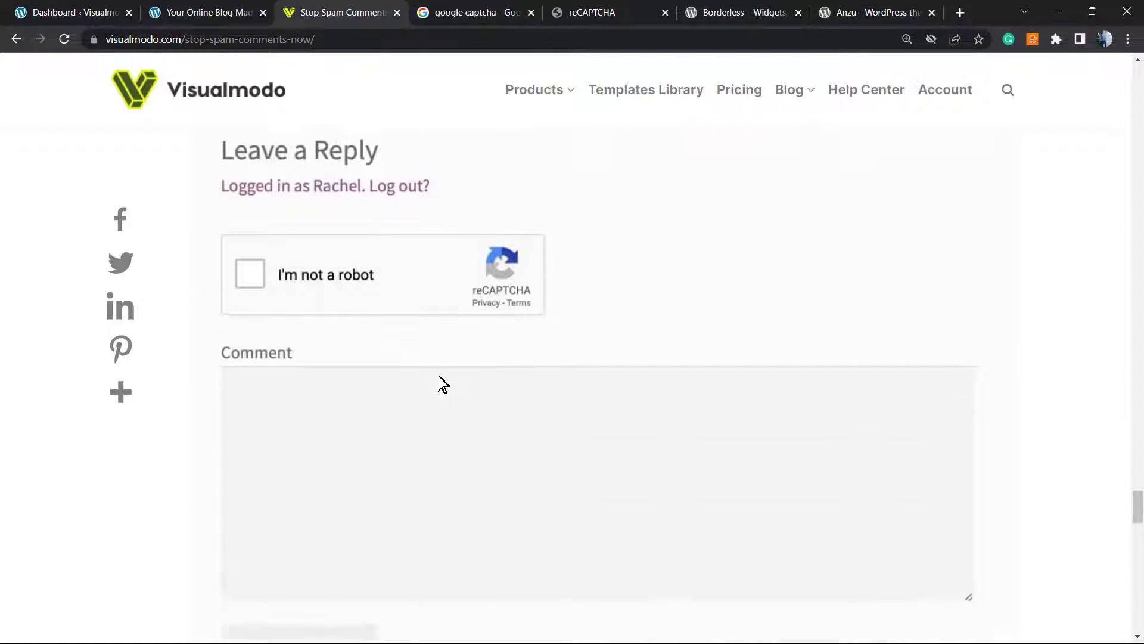
pyautogui.scroll(2, 409, 370)
pyautogui.scroll(-2, 408, 370)
pyautogui.scroll(1, 409, 370)
pyautogui.scroll(1, 409, 365)
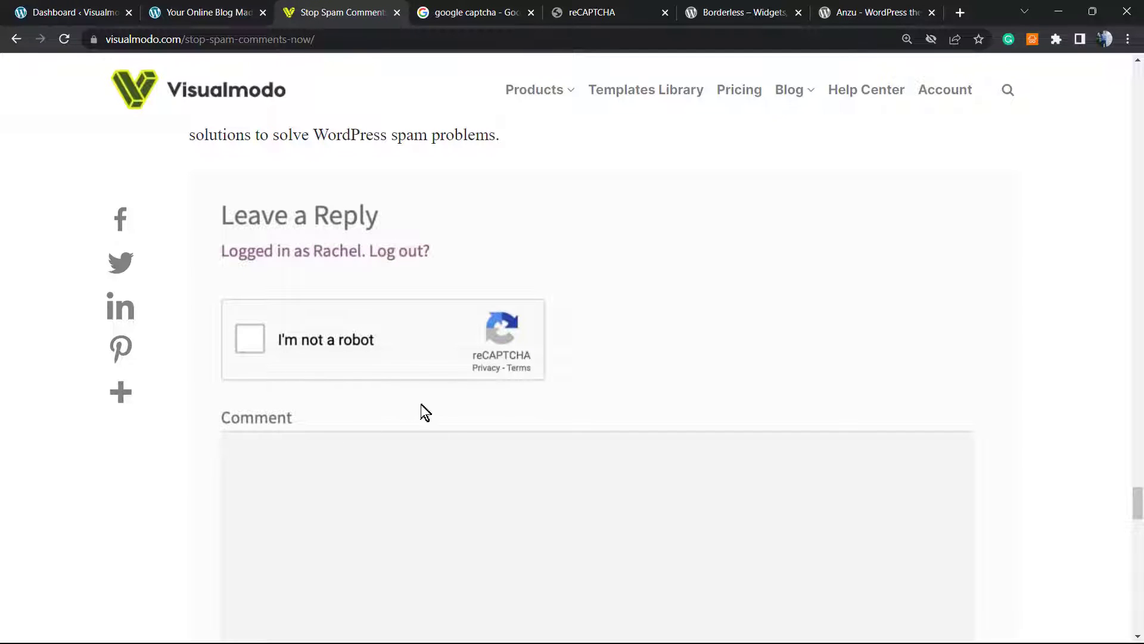
pyautogui.scroll(5, 454, 411)
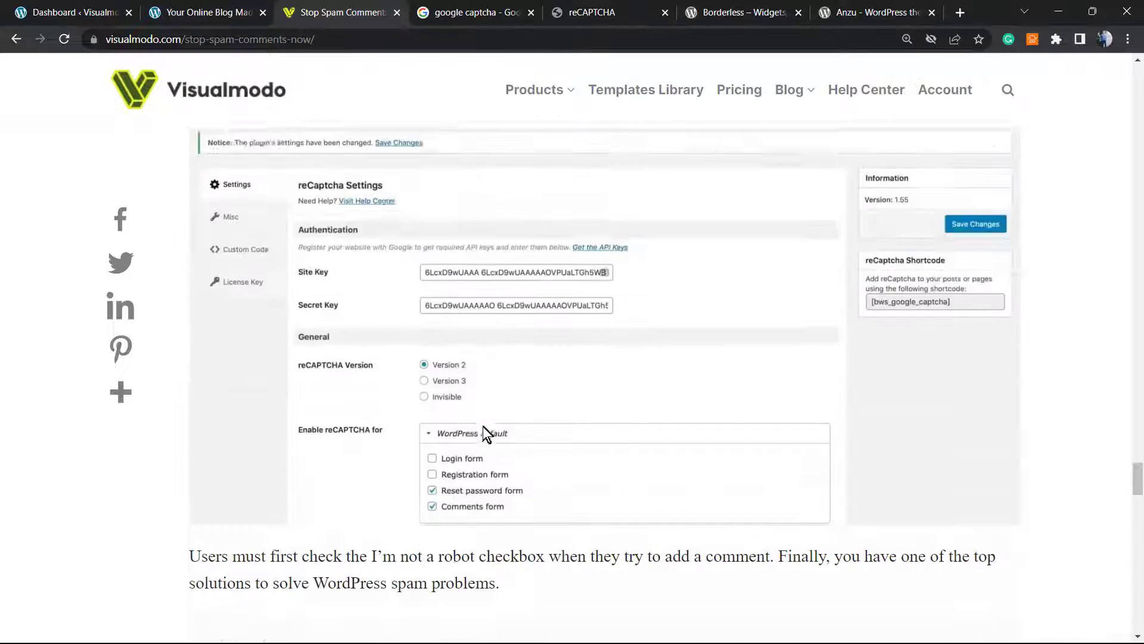
pyautogui.scroll(5, 483, 427)
pyautogui.click(73, 12)
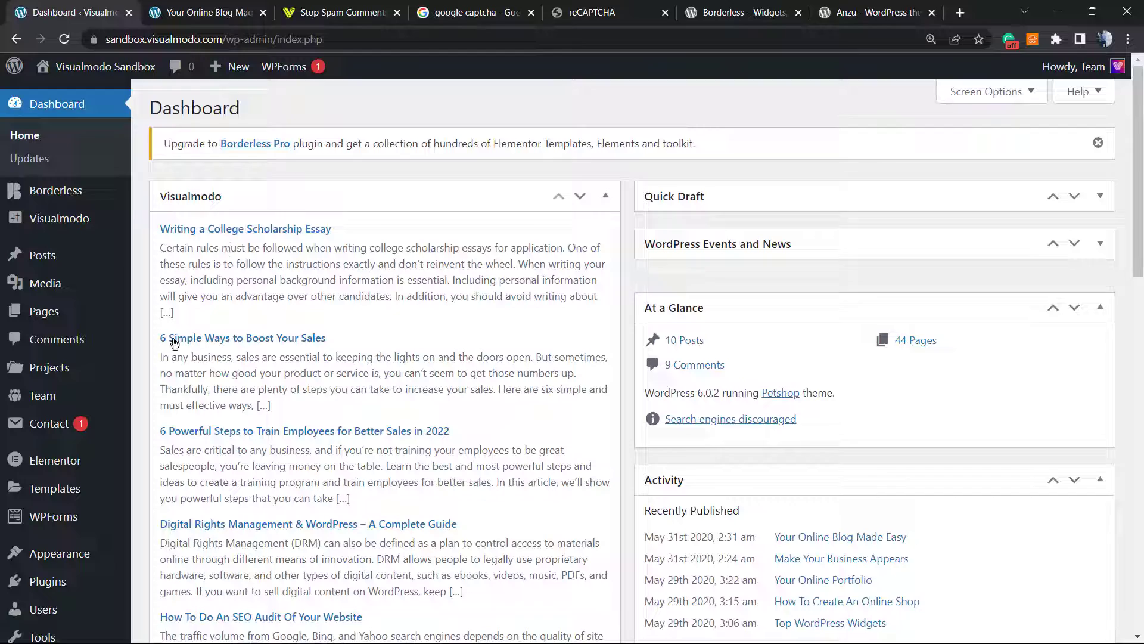
pyautogui.scroll(-1, 170, 357)
pyautogui.scroll(-1, 169, 376)
pyautogui.moveTo(47, 508)
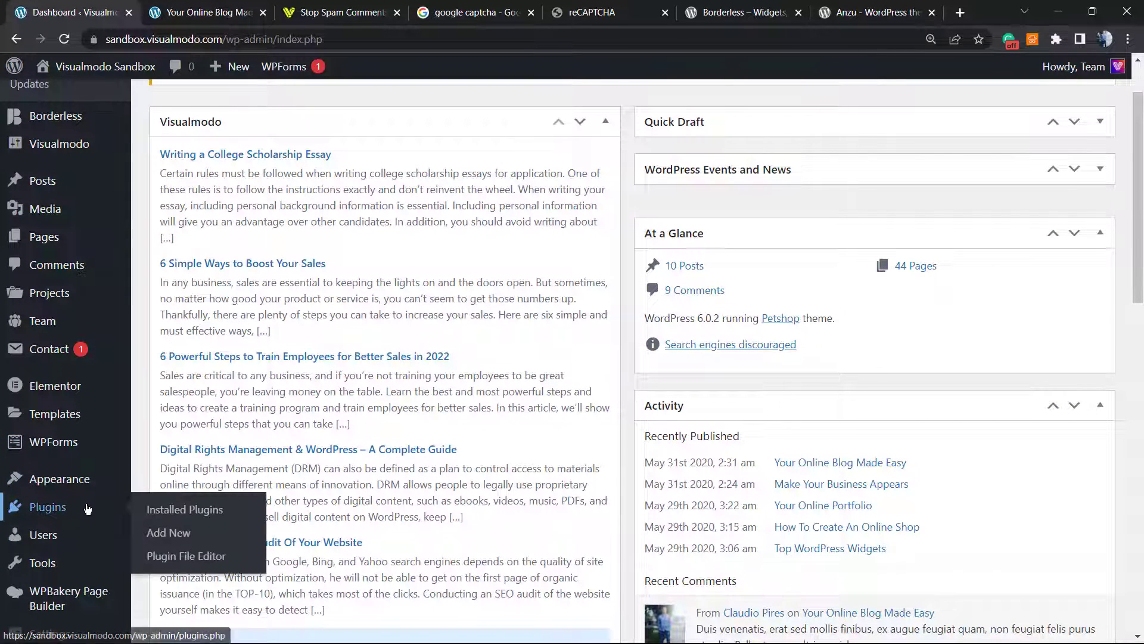
# Search Add New Plugins for 'reCaptcha by BestWebSoft' and install it.
pyautogui.click(168, 533)
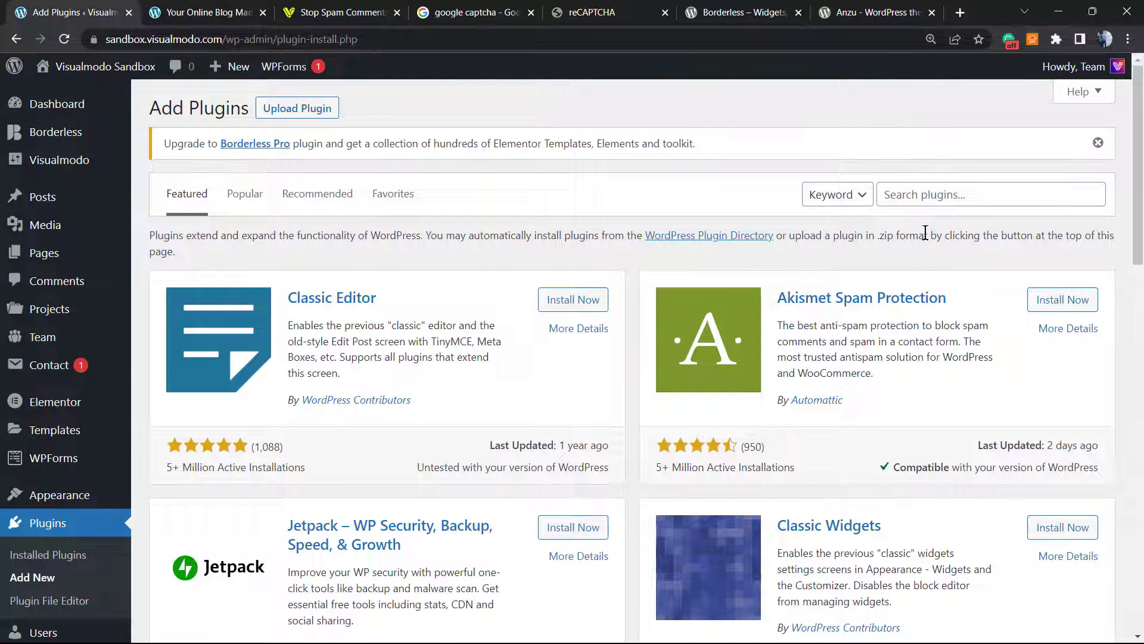
pyautogui.click(930, 194)
pyautogui.write('reCaptcha by BestWebSoft')
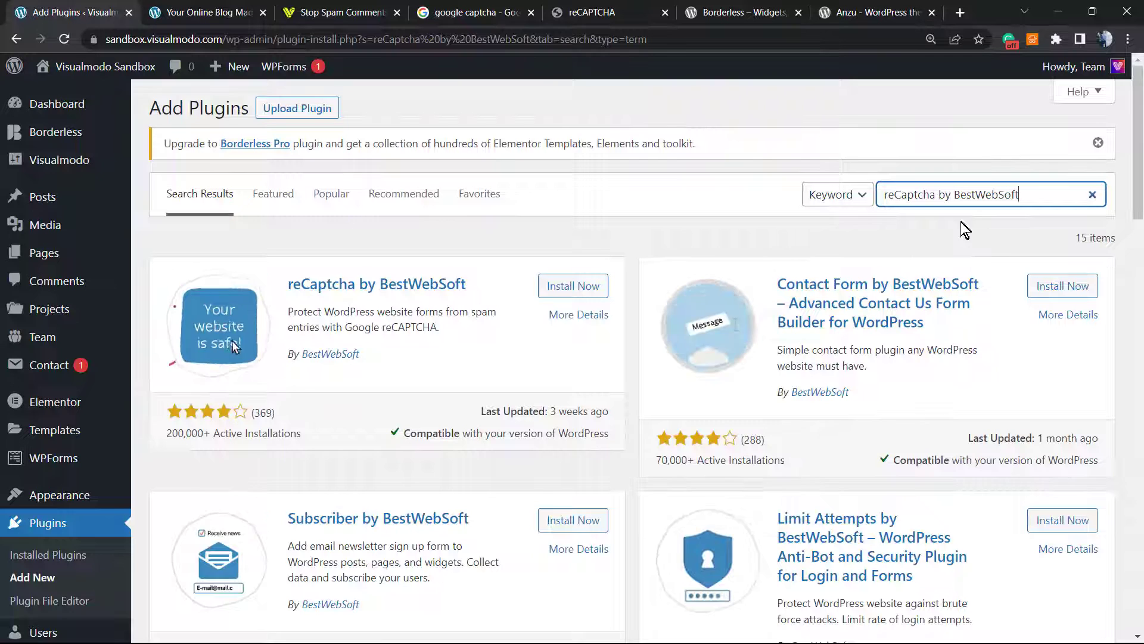
pyautogui.moveTo(441, 327); pyautogui.dragTo(288, 311)
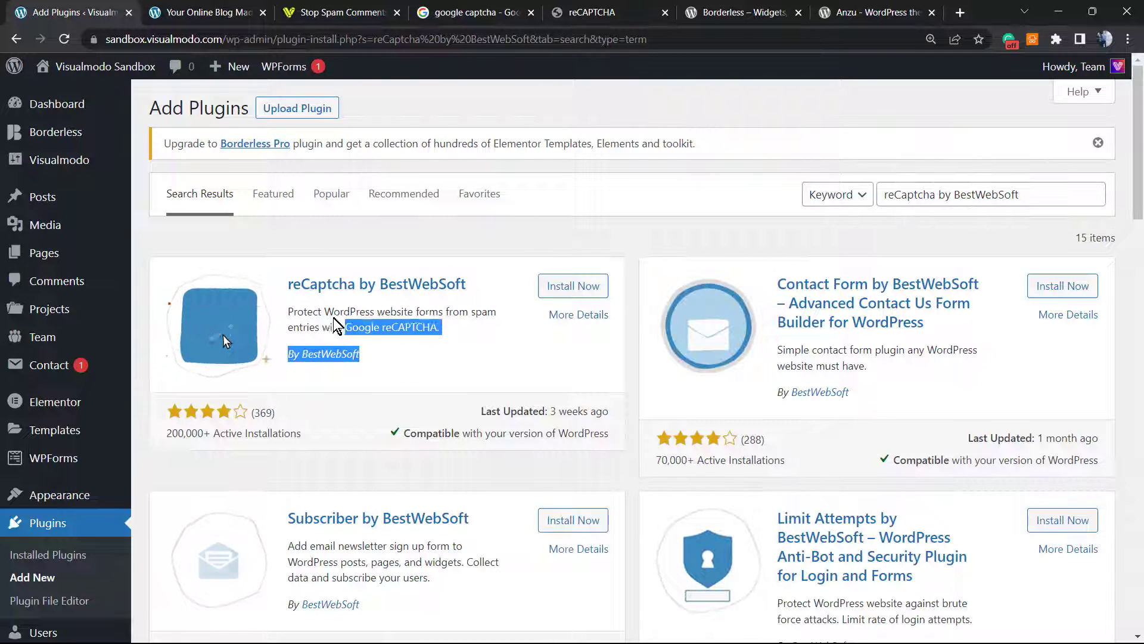
pyautogui.click(415, 344)
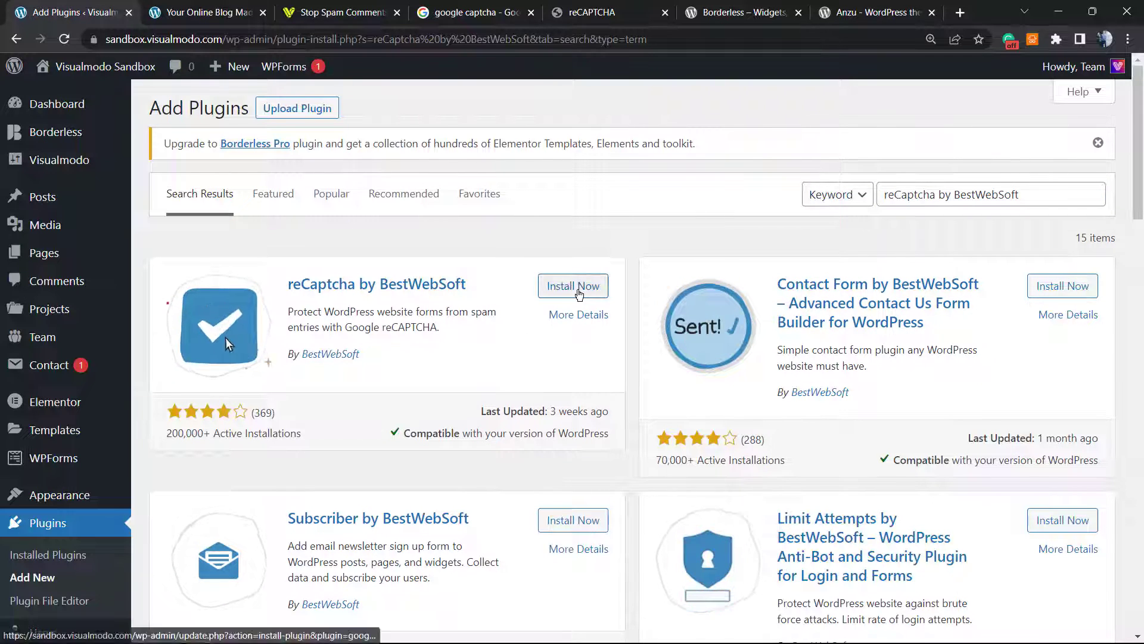
pyautogui.click(580, 292)
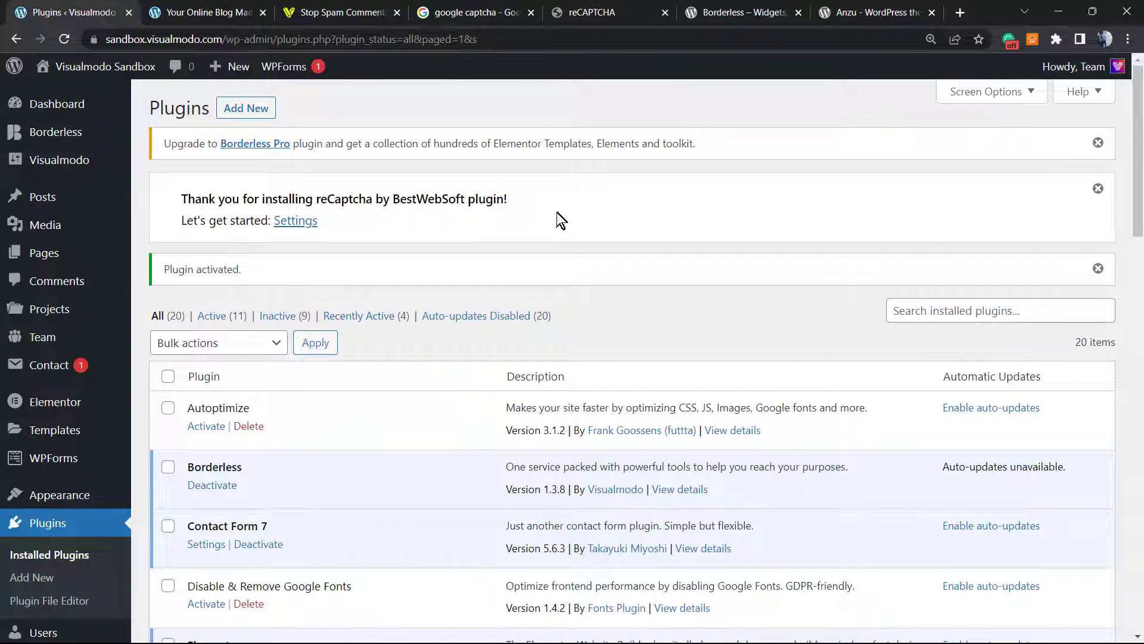
# Open the plugin's settings from the thank-you notice, then switch to the google captcha search results.
pyautogui.tripleClick(229, 199)
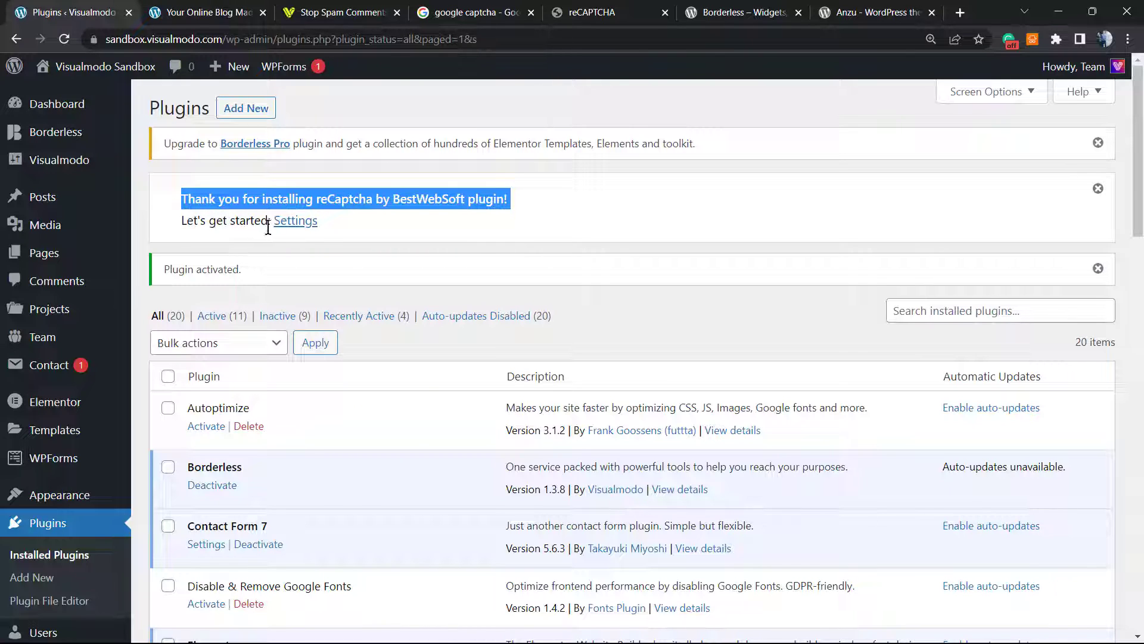
pyautogui.click(295, 221)
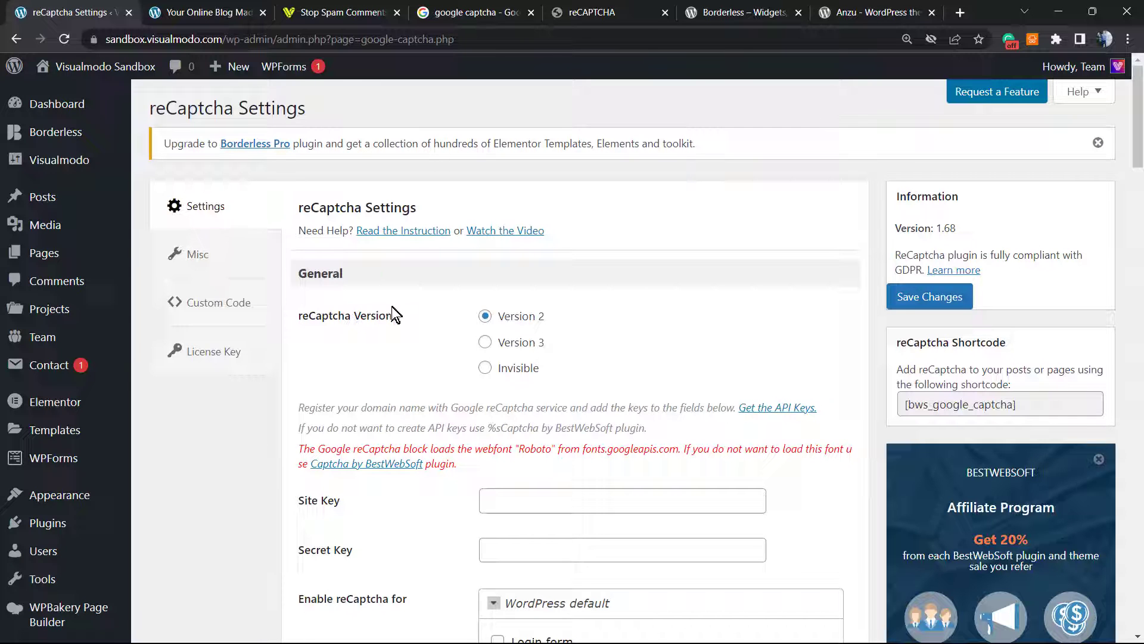
pyautogui.scroll(-2, 388, 305)
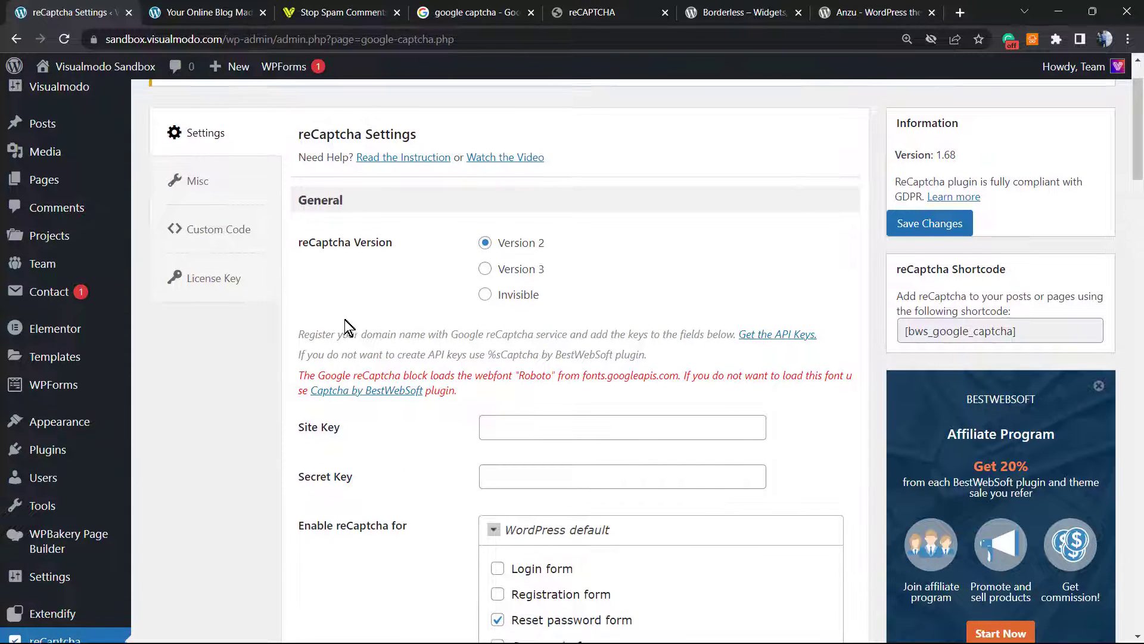
pyautogui.scroll(2, 355, 298)
pyautogui.scroll(-2, 345, 322)
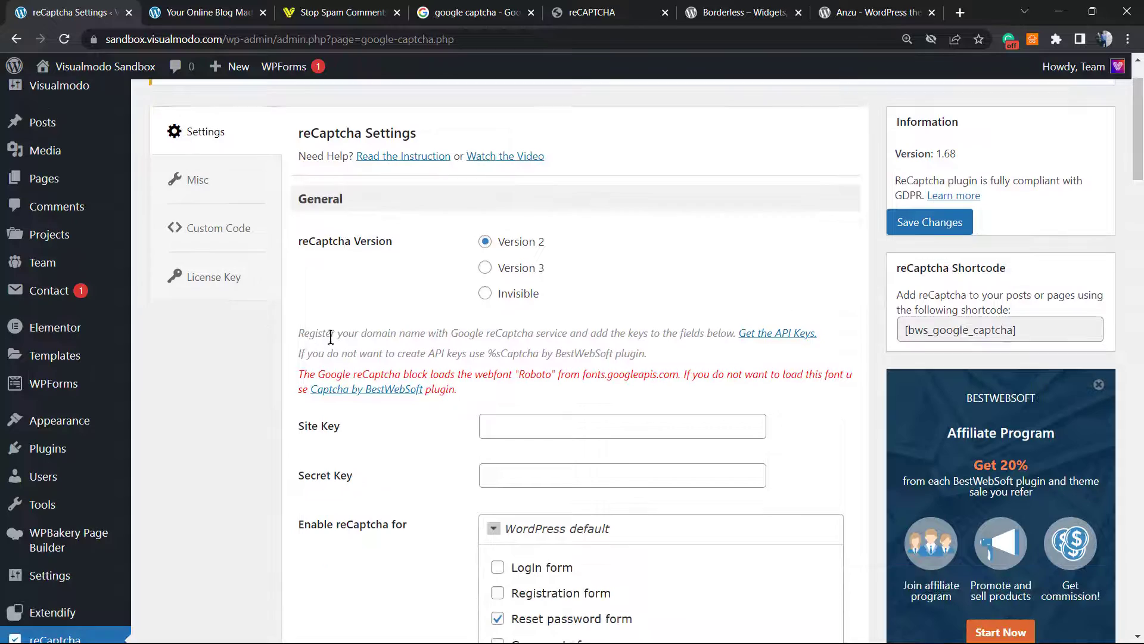
pyautogui.scroll(-2, 341, 432)
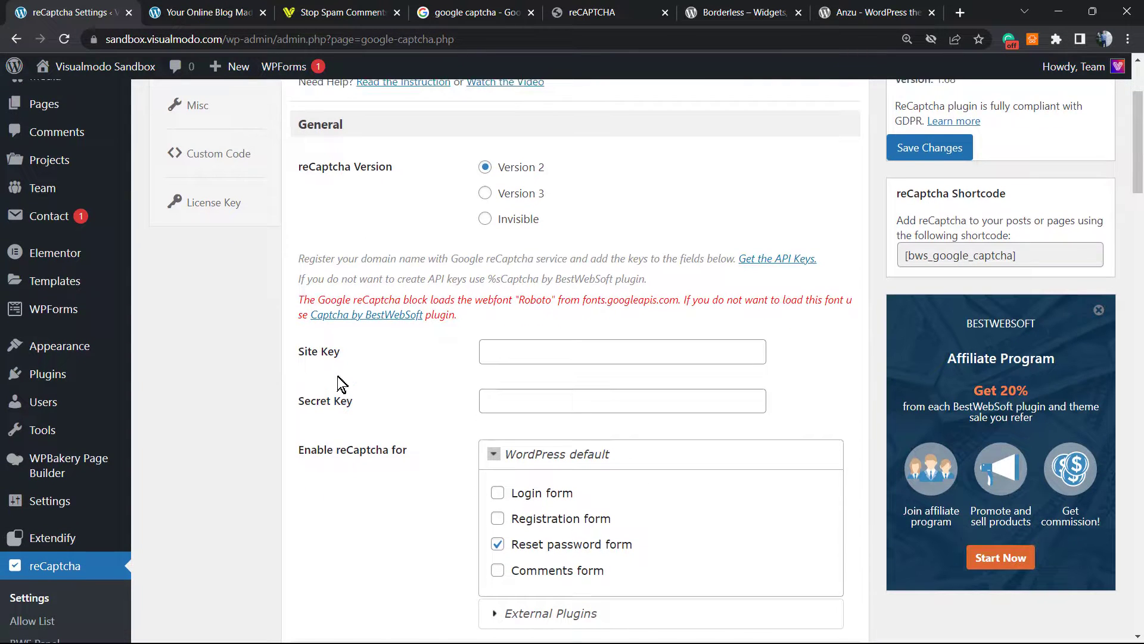
pyautogui.scroll(-2, 337, 384)
pyautogui.scroll(2, 337, 372)
pyautogui.scroll(2, 337, 372)
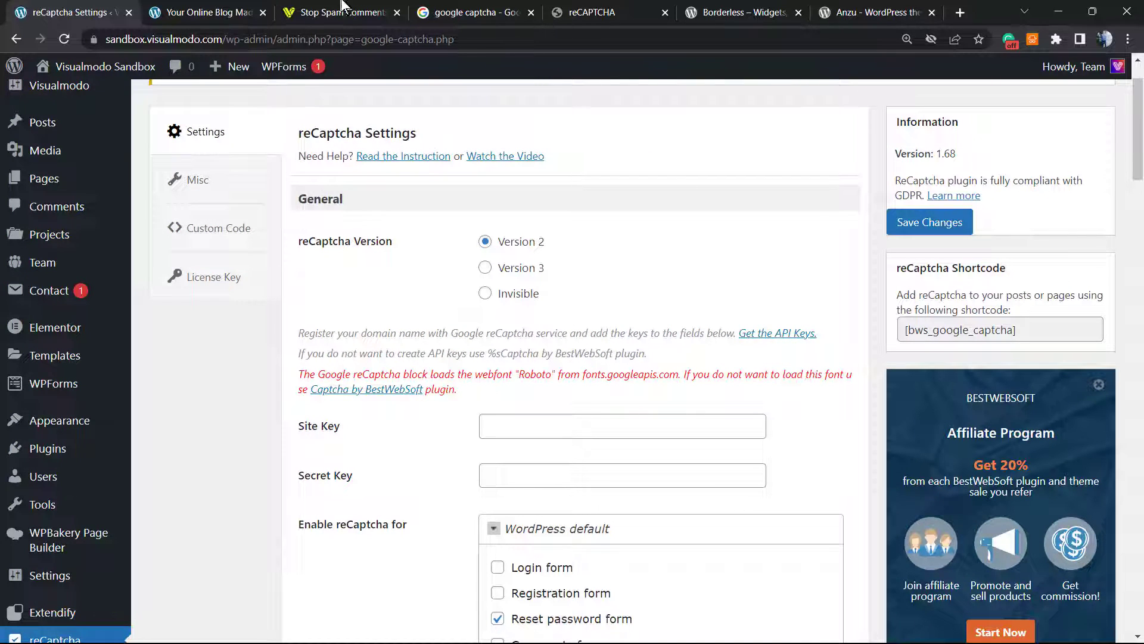
pyautogui.click(470, 12)
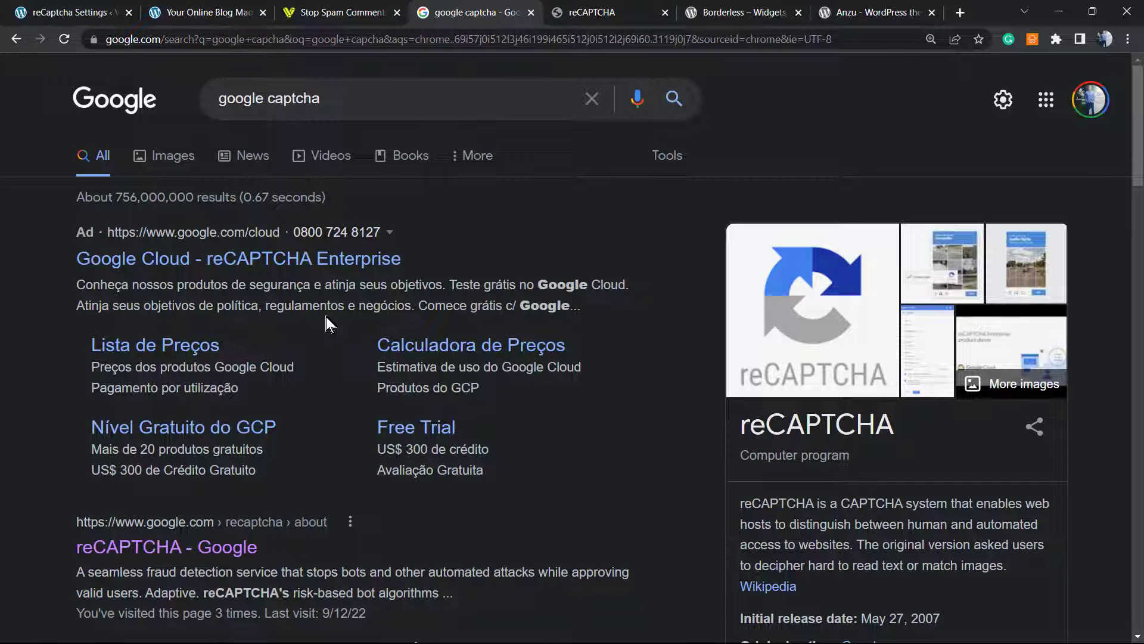
pyautogui.scroll(-1, 324, 316)
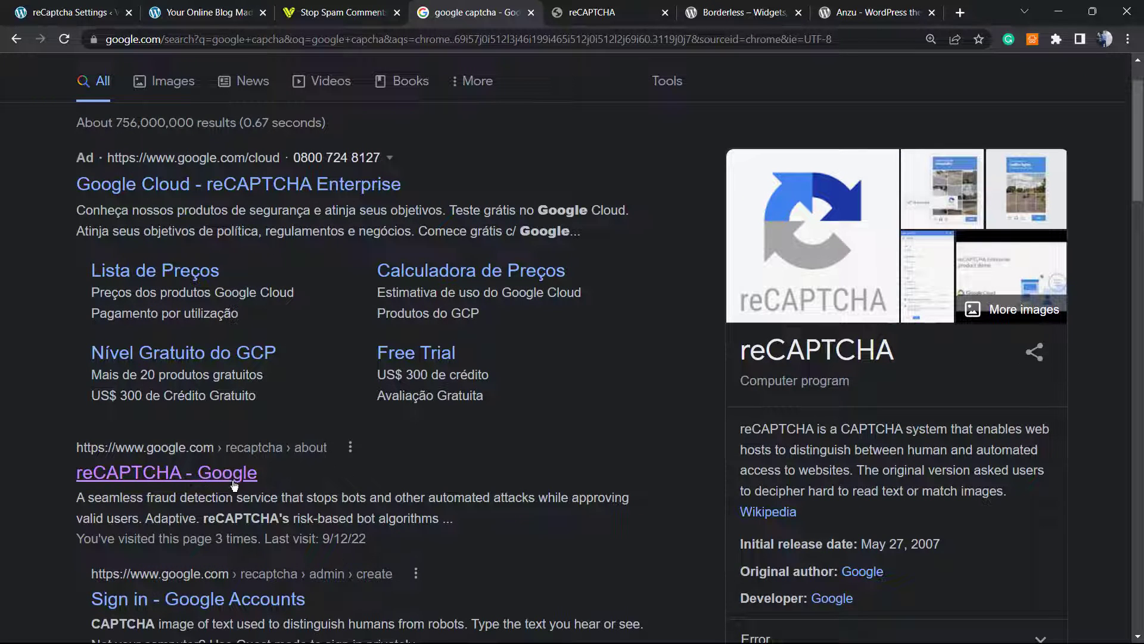
pyautogui.click(604, 13)
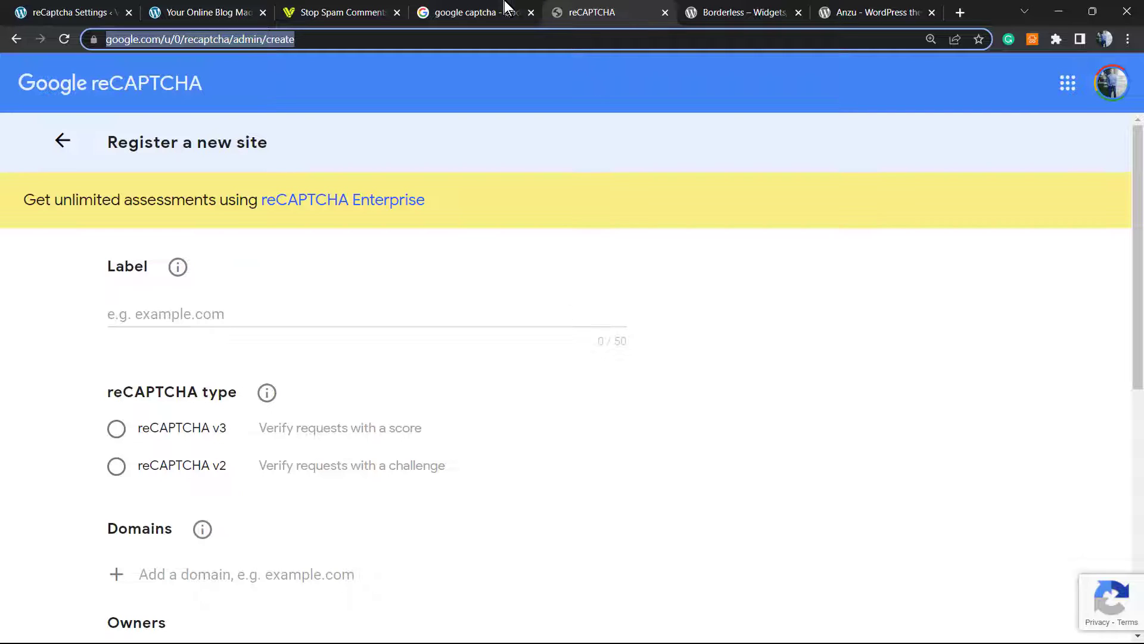
pyautogui.click(474, 12)
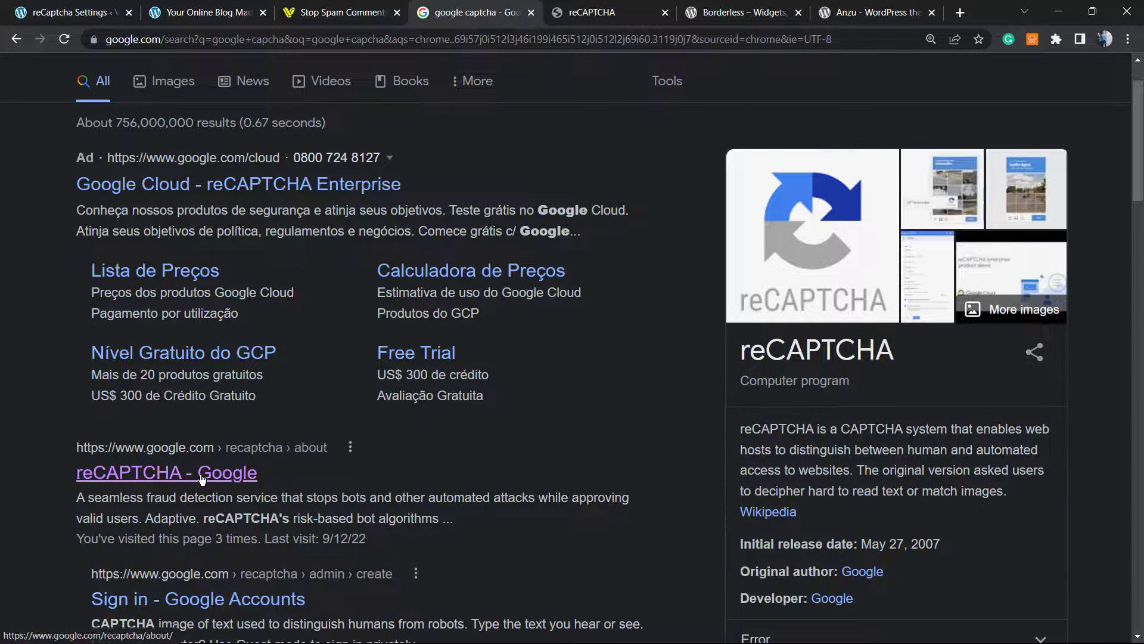
# Start a new Google reCAPTCHA site registration with a label and reCAPTCHA v2 type.
pyautogui.click(202, 479)
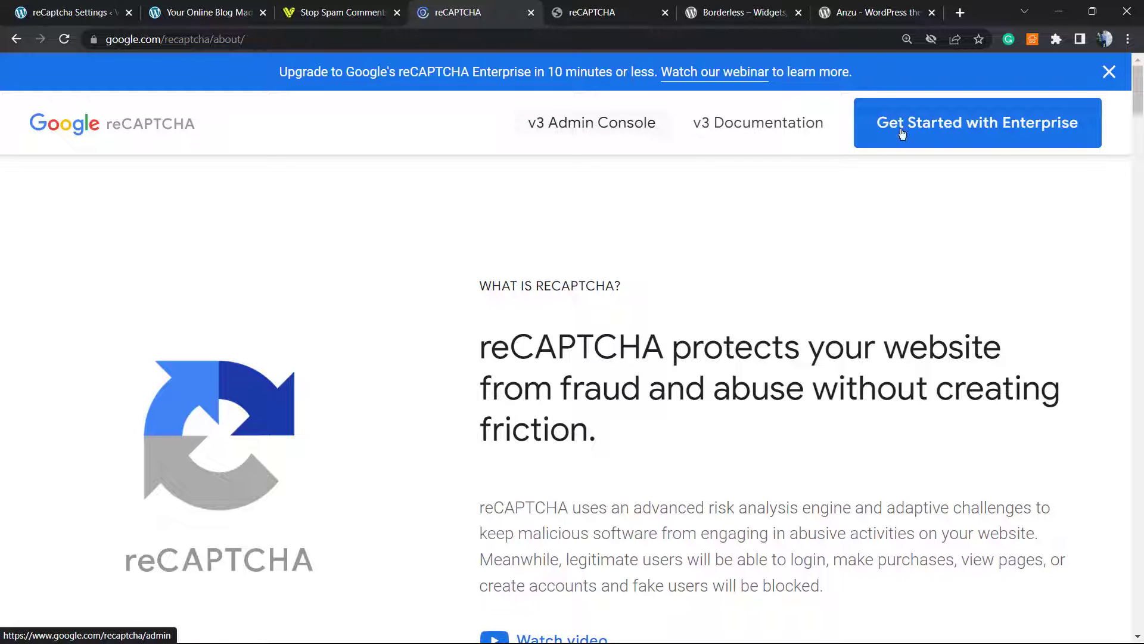
pyautogui.scroll(-1, 633, 232)
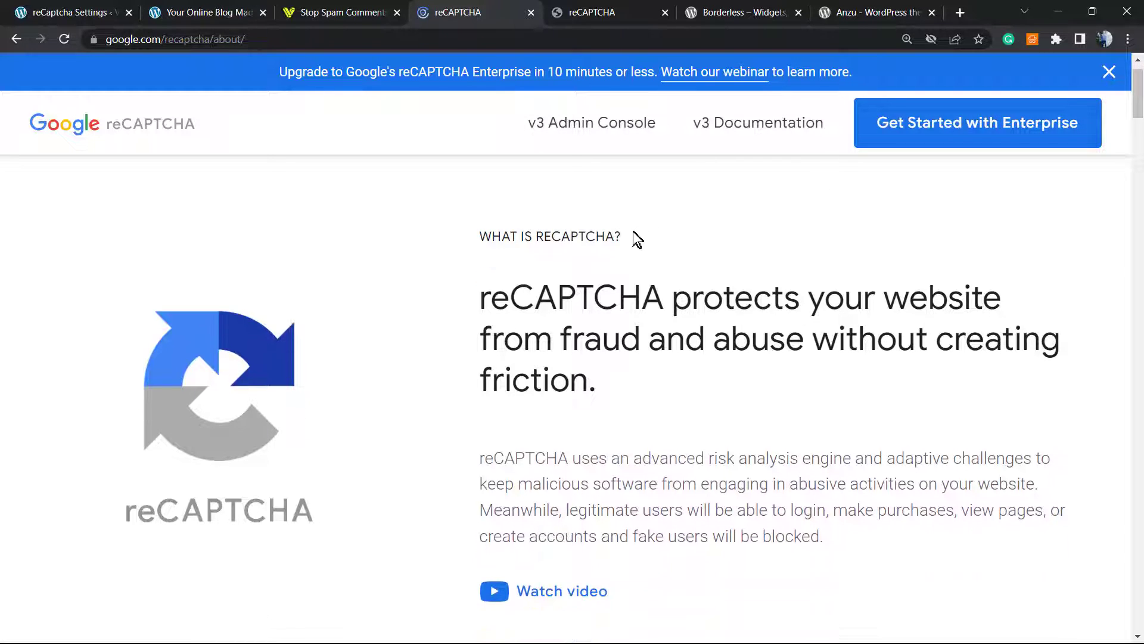
pyautogui.scroll(1, 633, 232)
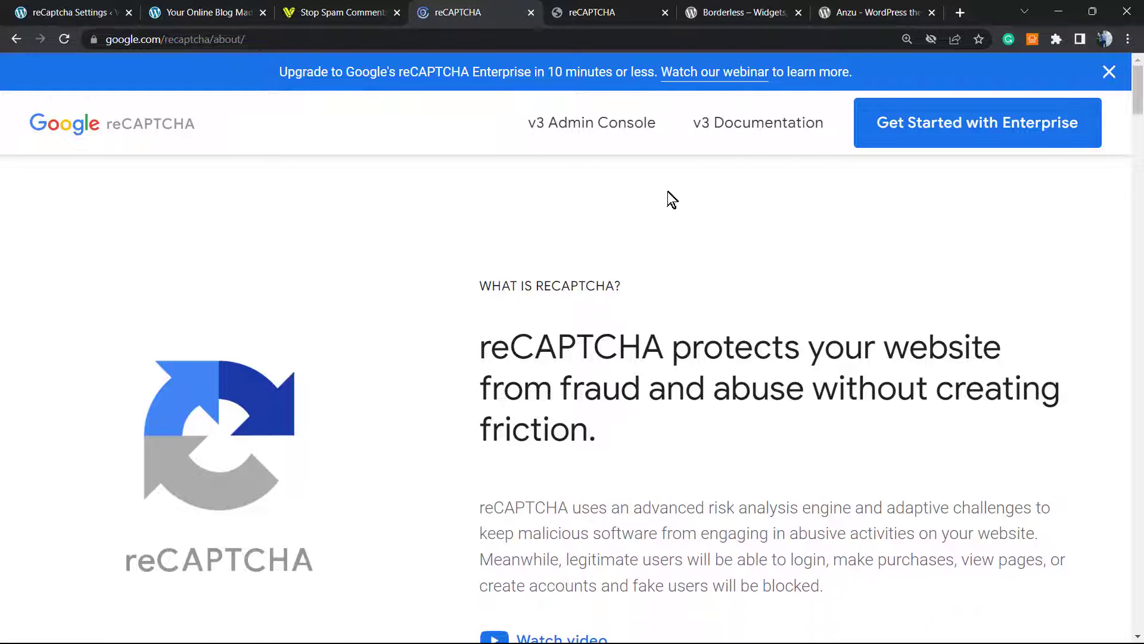
pyautogui.click(599, 8)
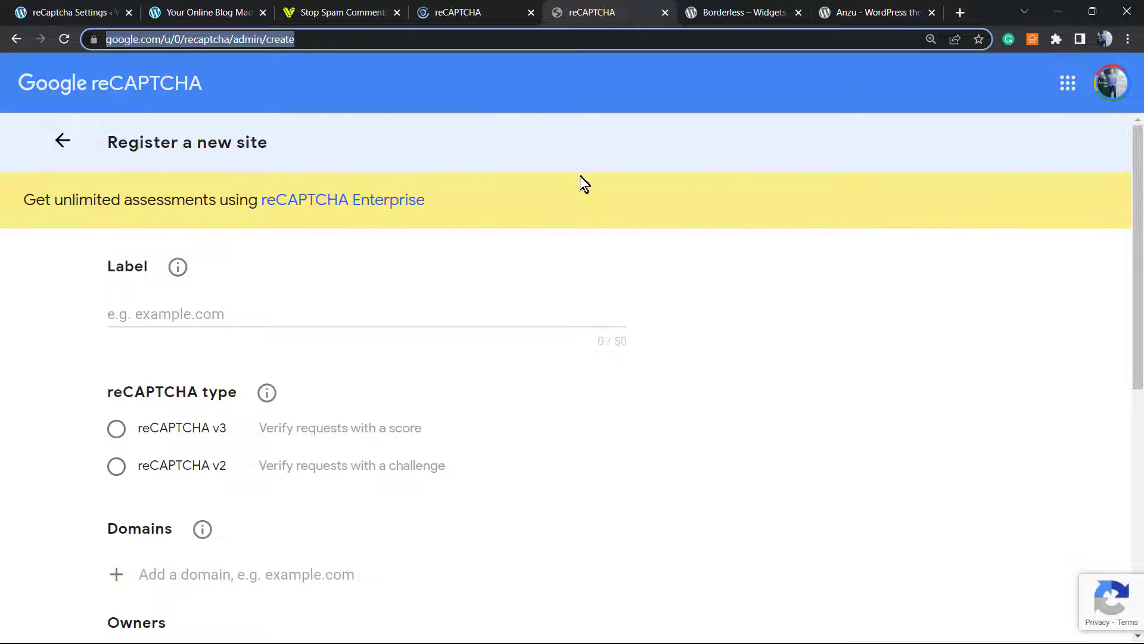
pyautogui.scroll(-3, 421, 292)
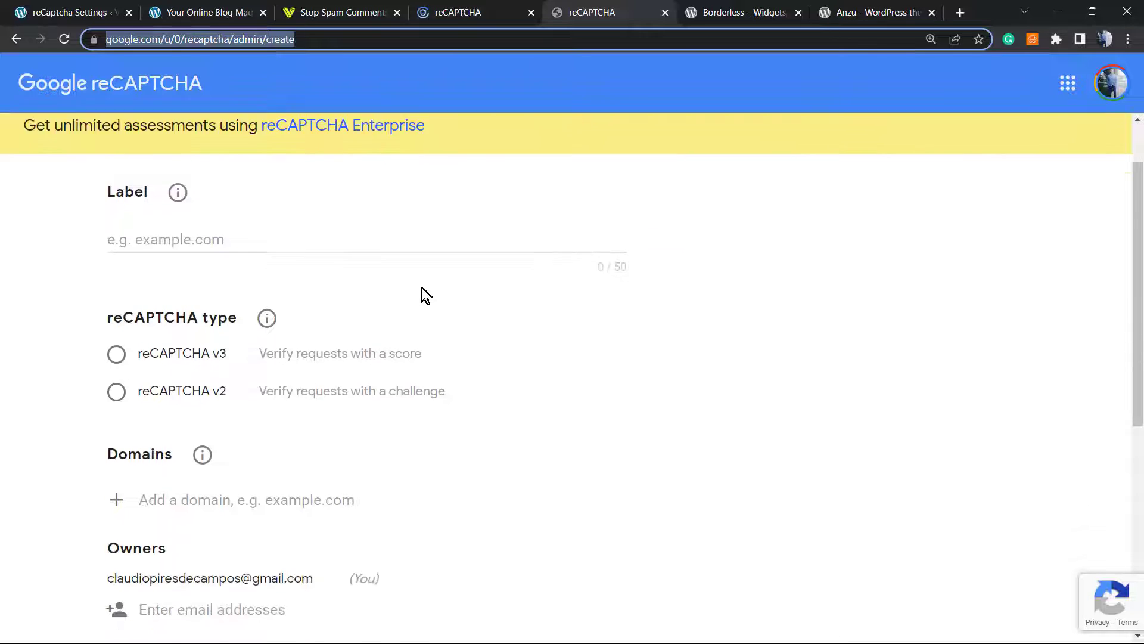
pyautogui.scroll(-1, 268, 337)
pyautogui.scroll(4, 259, 344)
pyautogui.click(232, 312)
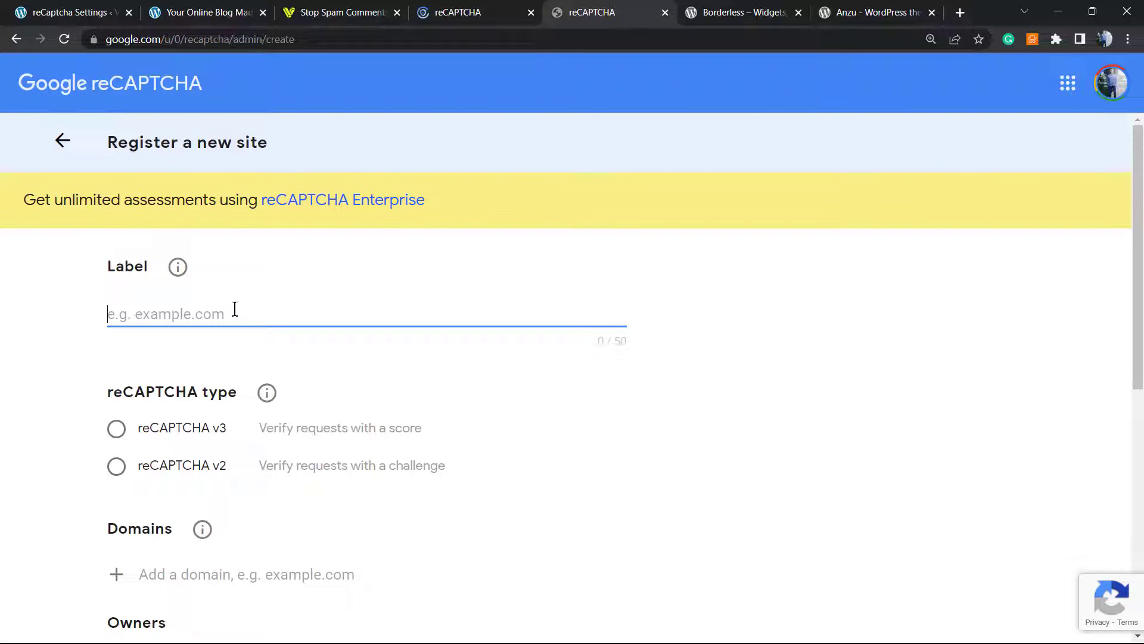
pyautogui.write('Tutorial')
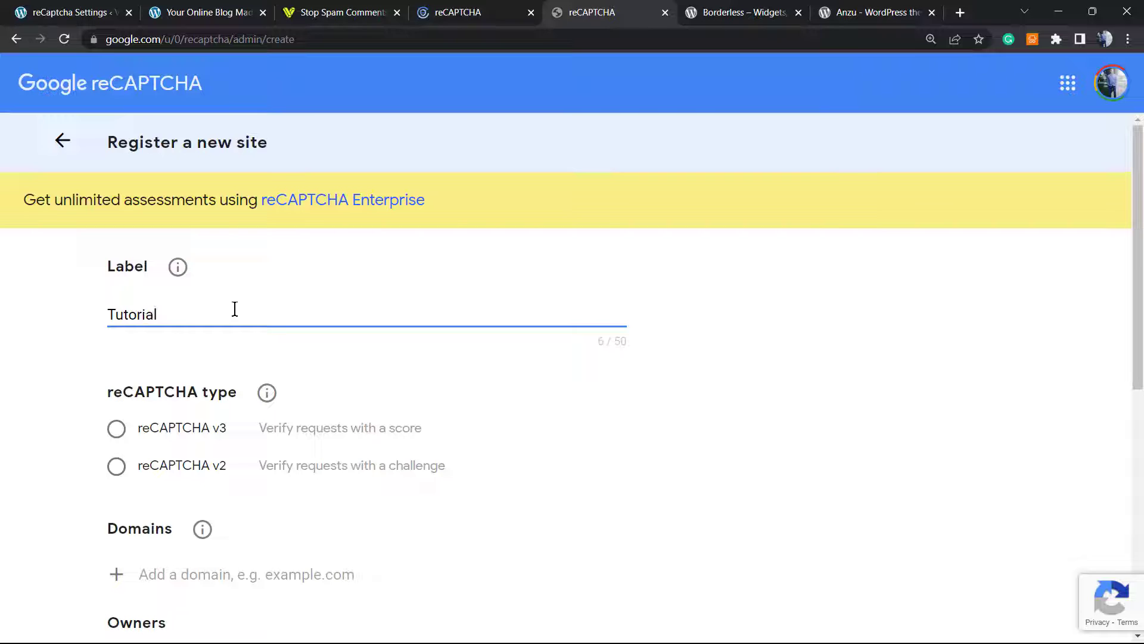
pyautogui.scroll(-2, 239, 332)
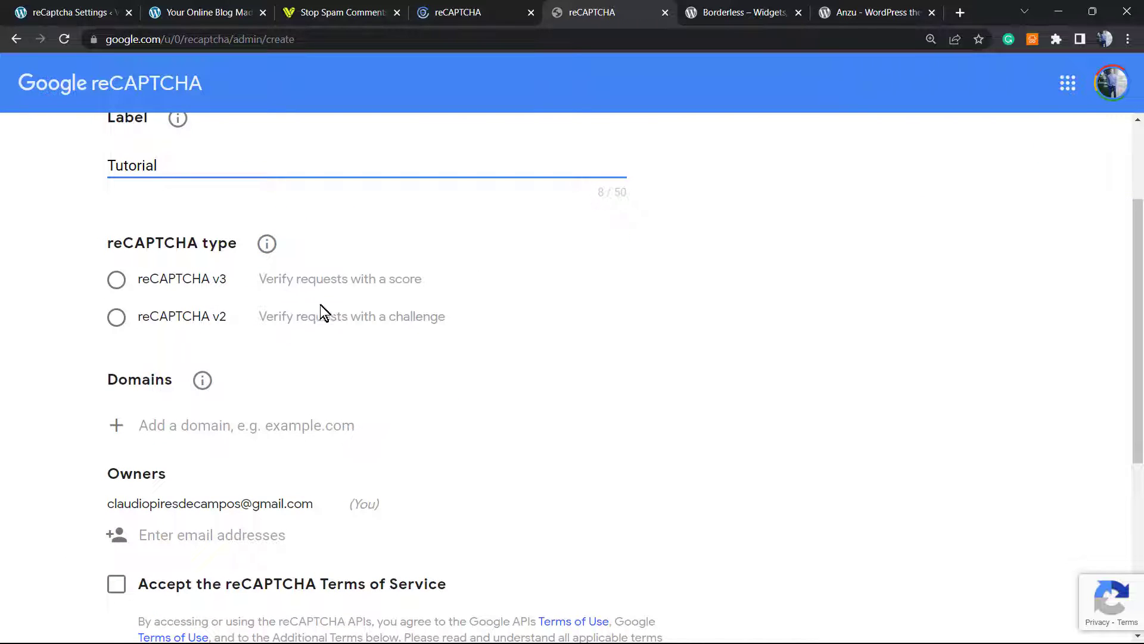
pyautogui.scroll(1, 174, 376)
pyautogui.scroll(1, 153, 394)
pyautogui.click(146, 390)
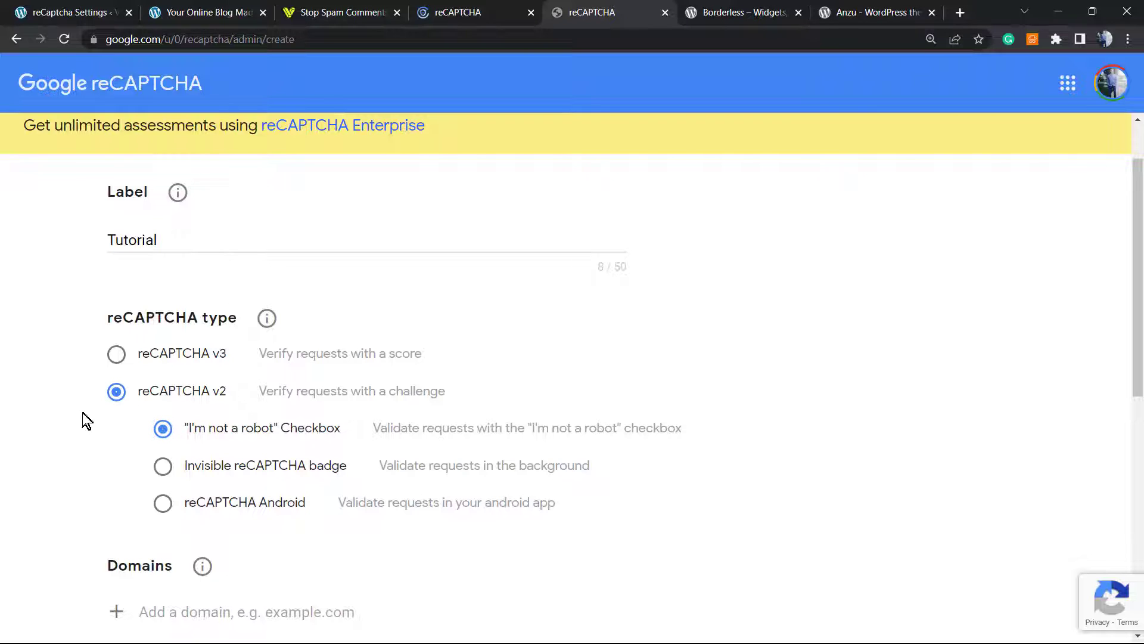
pyautogui.scroll(-2, 299, 422)
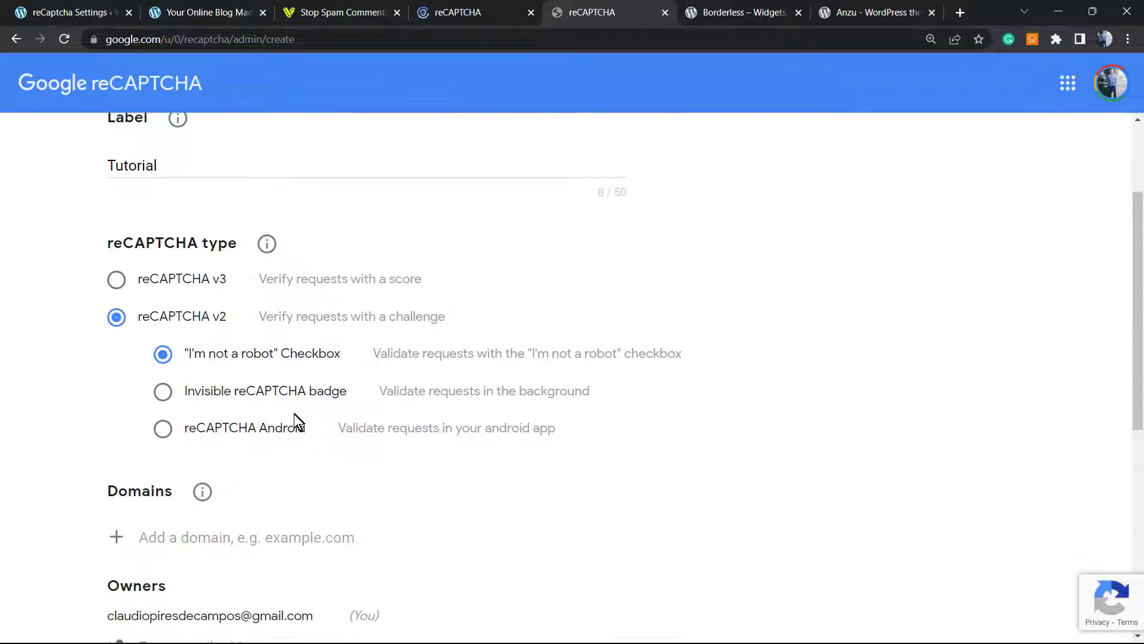
pyautogui.scroll(-2, 291, 418)
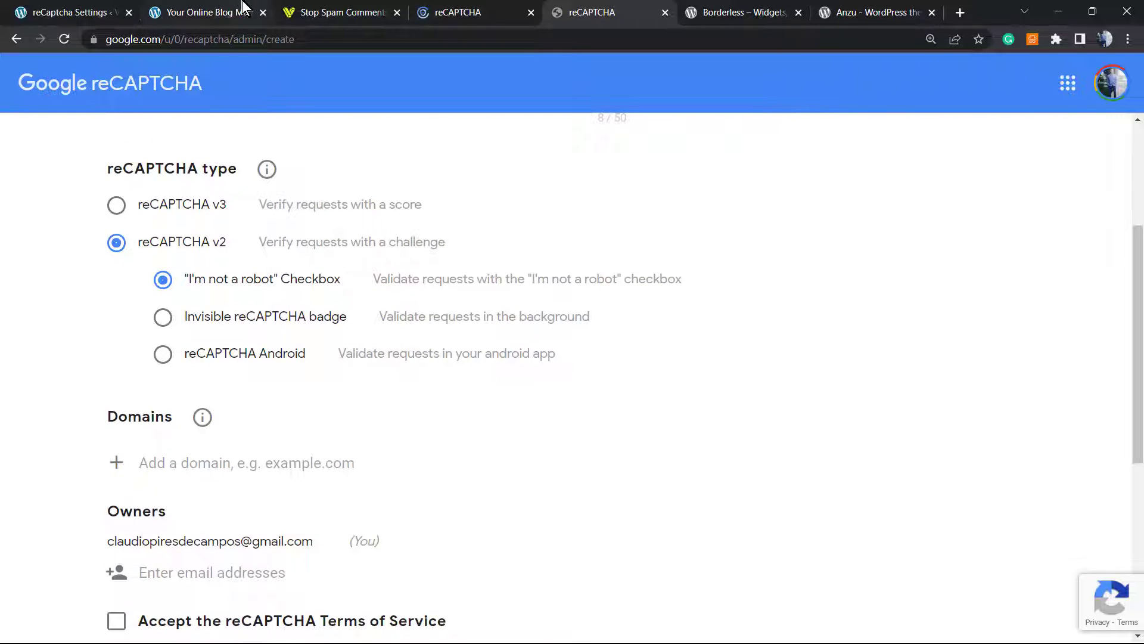
# Paste the blog address as the domain and trim it down to visualmodo.com.
pyautogui.click(208, 12)
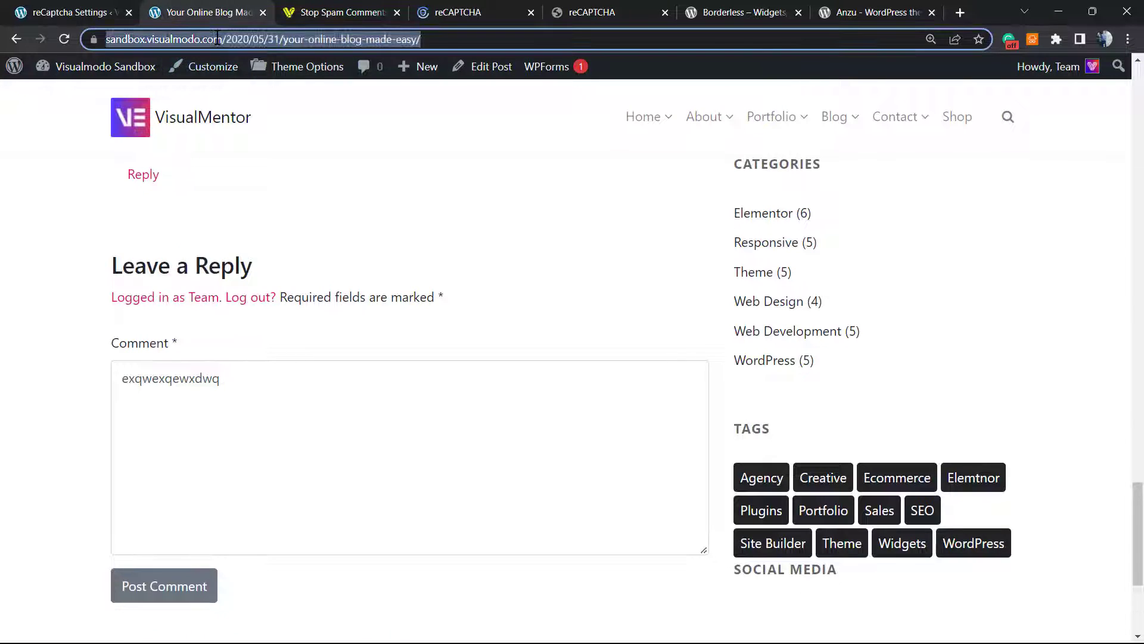
pyautogui.click(331, 11)
pyautogui.click(433, 11)
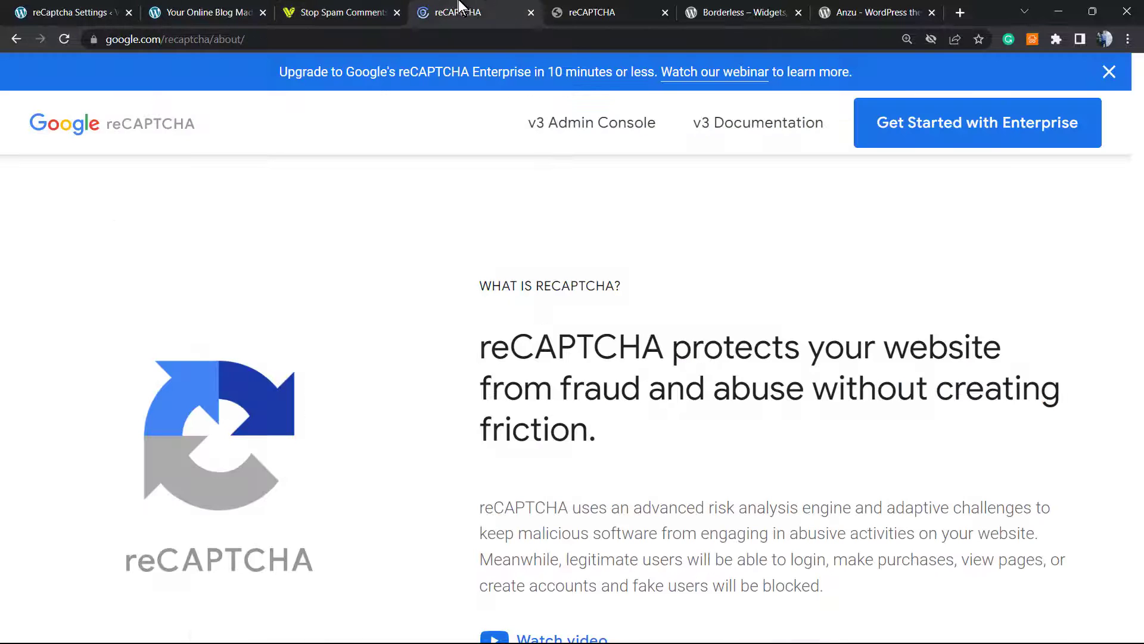
pyautogui.click(590, 12)
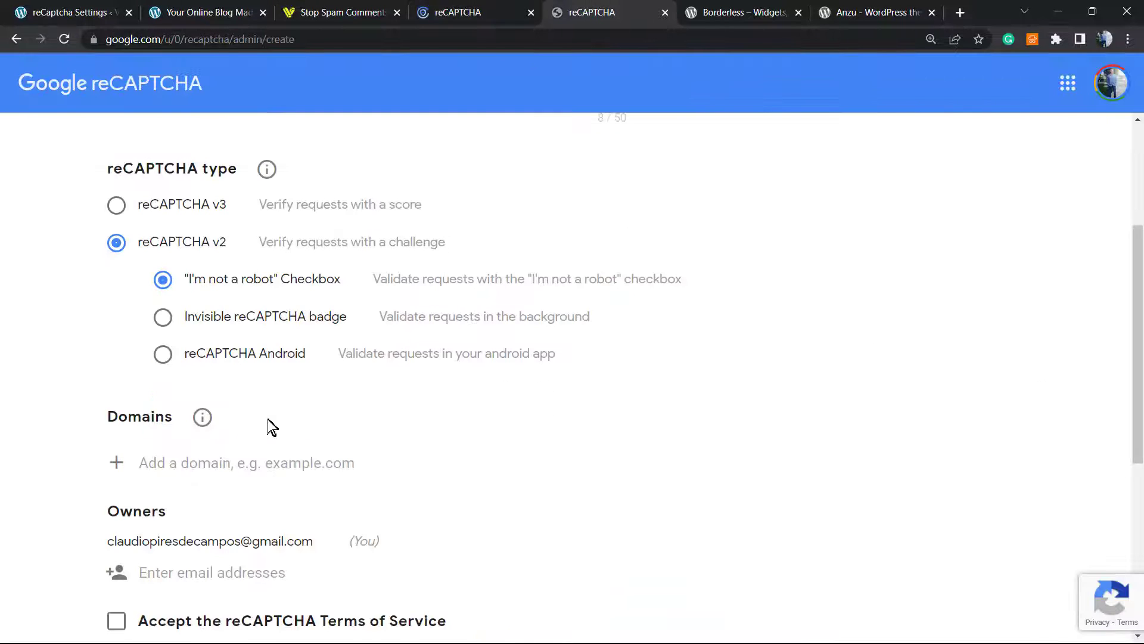
pyautogui.click(234, 461)
pyautogui.write('https://sandbox.visualmodo.com/2020/05/31/your-online-blog-made-easy/')
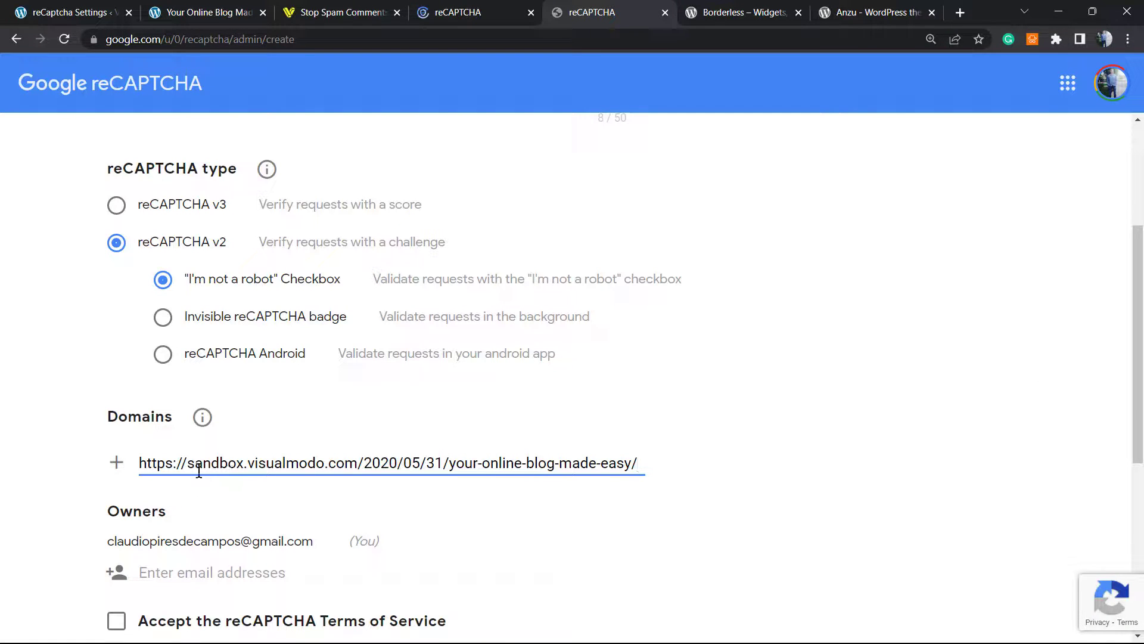
pyautogui.moveTo(249, 462); pyautogui.dragTo(56, 462)
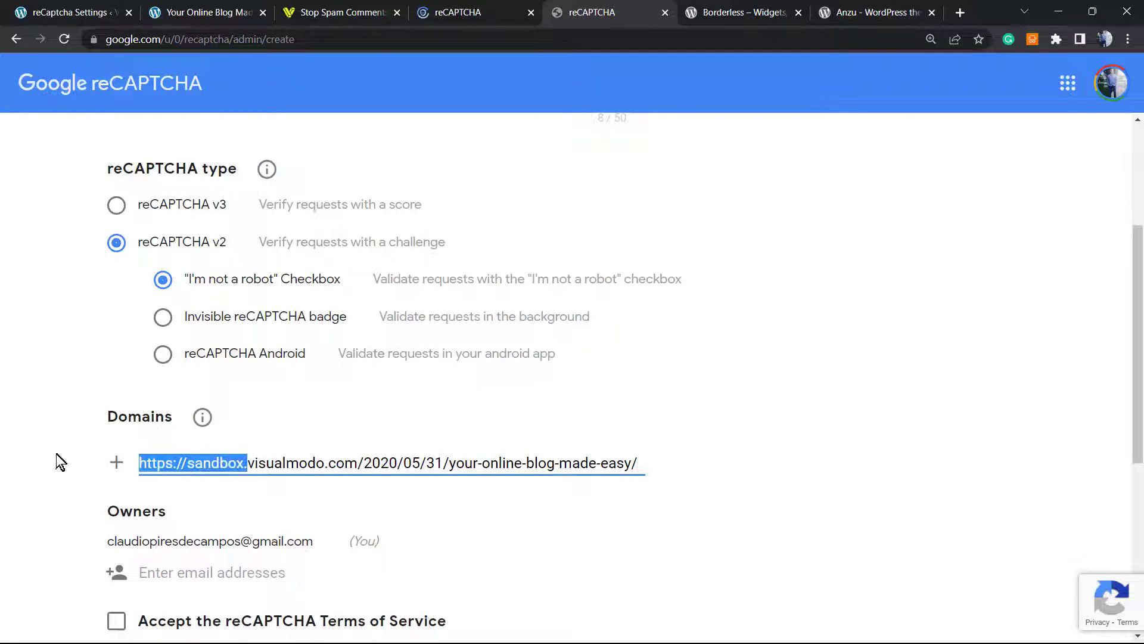
pyautogui.press('Delete')
pyautogui.moveTo(250, 462); pyautogui.dragTo(537, 462)
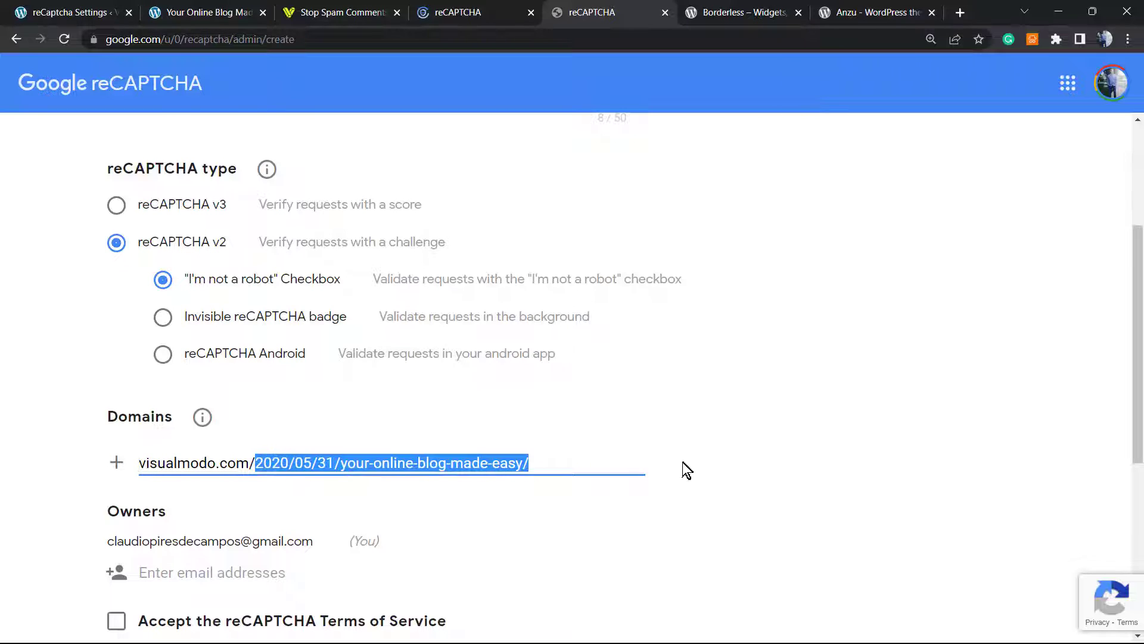
pyautogui.press('Delete')
pyautogui.click(36, 475)
pyautogui.scroll(-3, 135, 465)
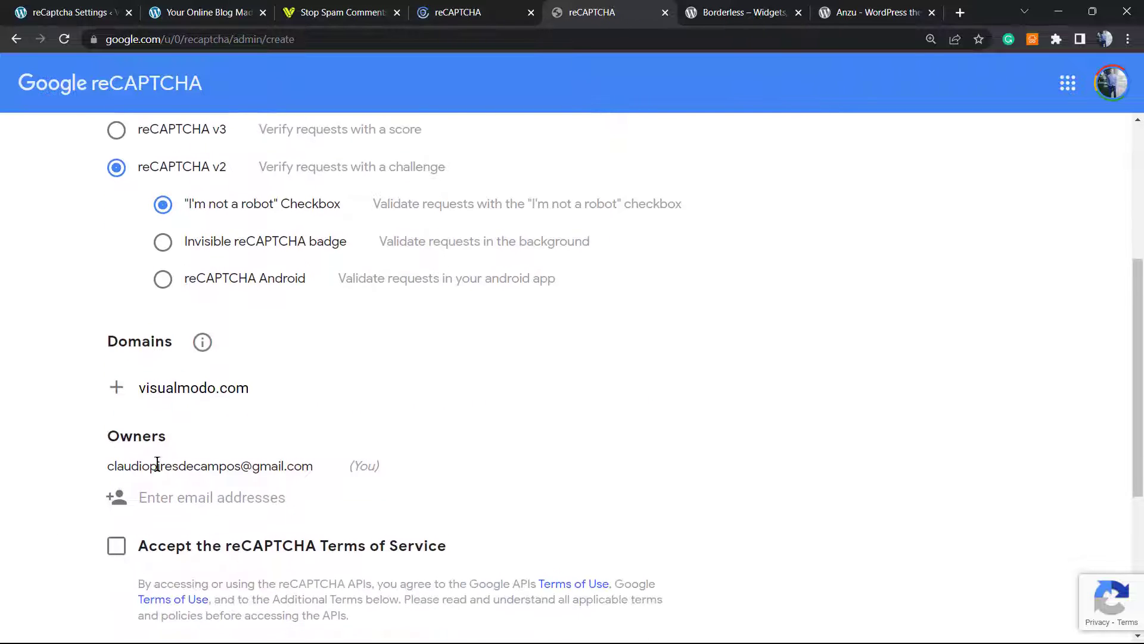
pyautogui.scroll(-2, 244, 441)
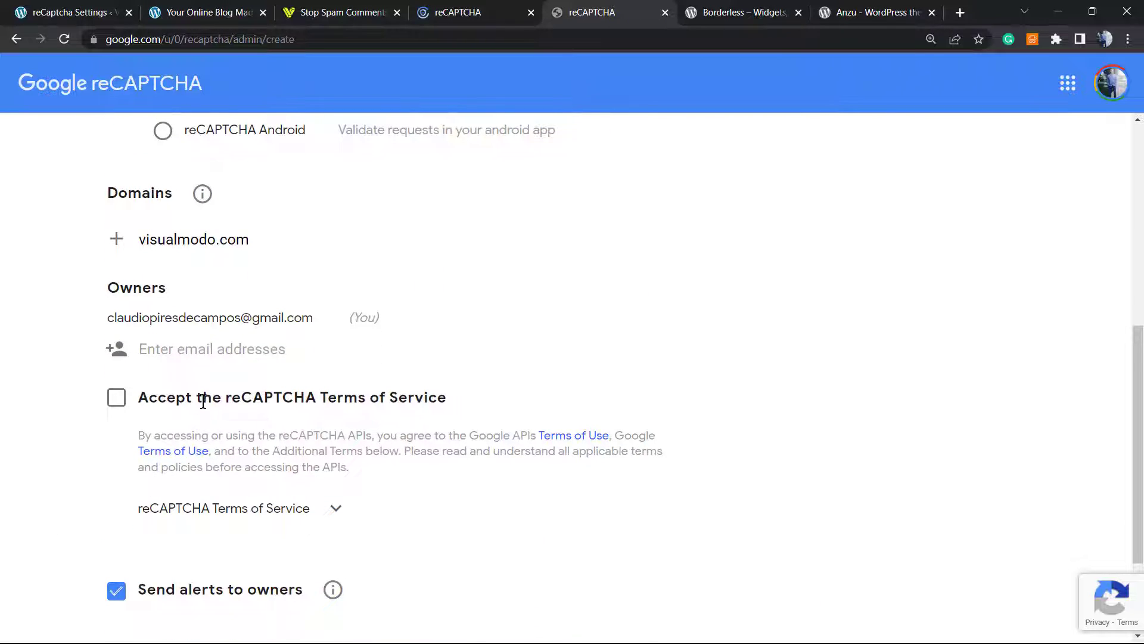
# Accept the reCAPTCHA Terms of Service and submit the site registration.
pyautogui.click(116, 397)
pyautogui.scroll(-2, 180, 398)
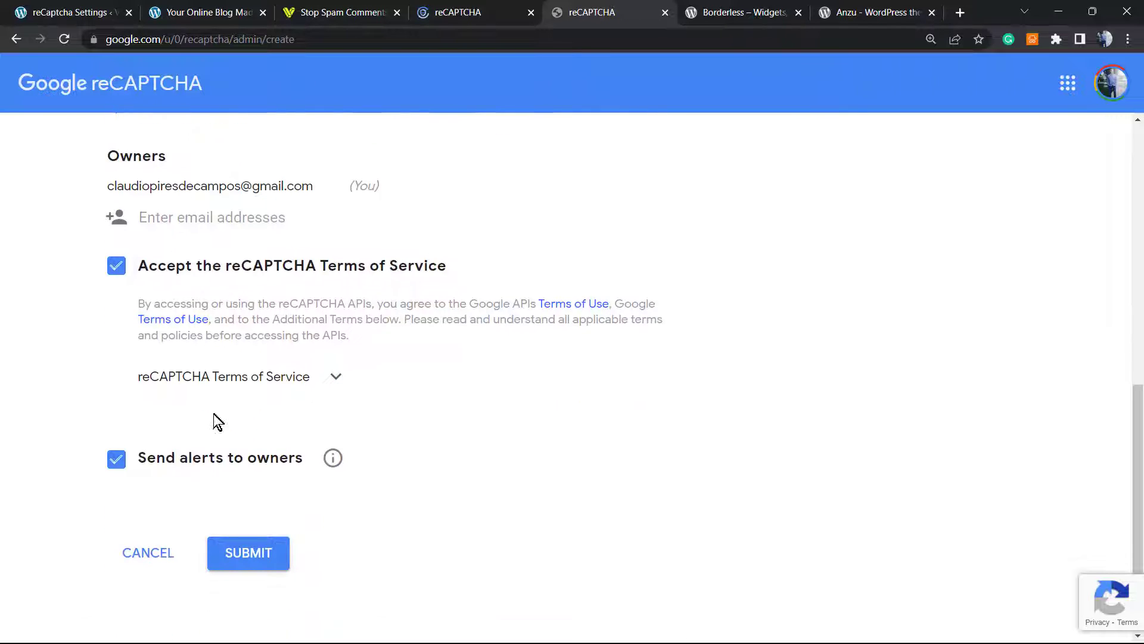
pyautogui.scroll(-1, 206, 412)
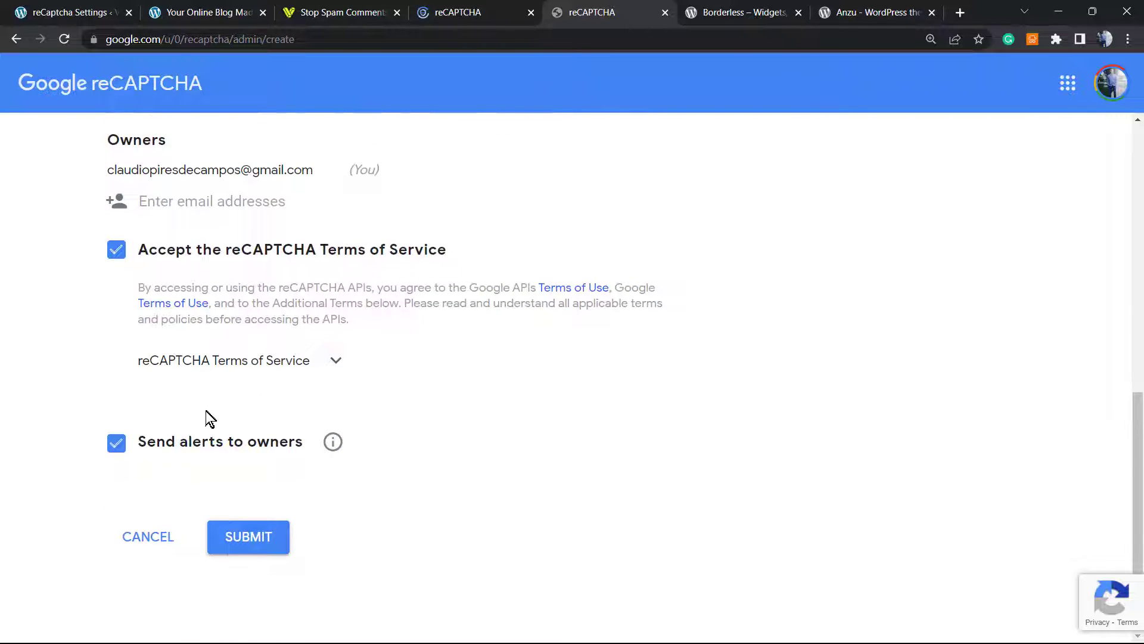
pyautogui.click(249, 537)
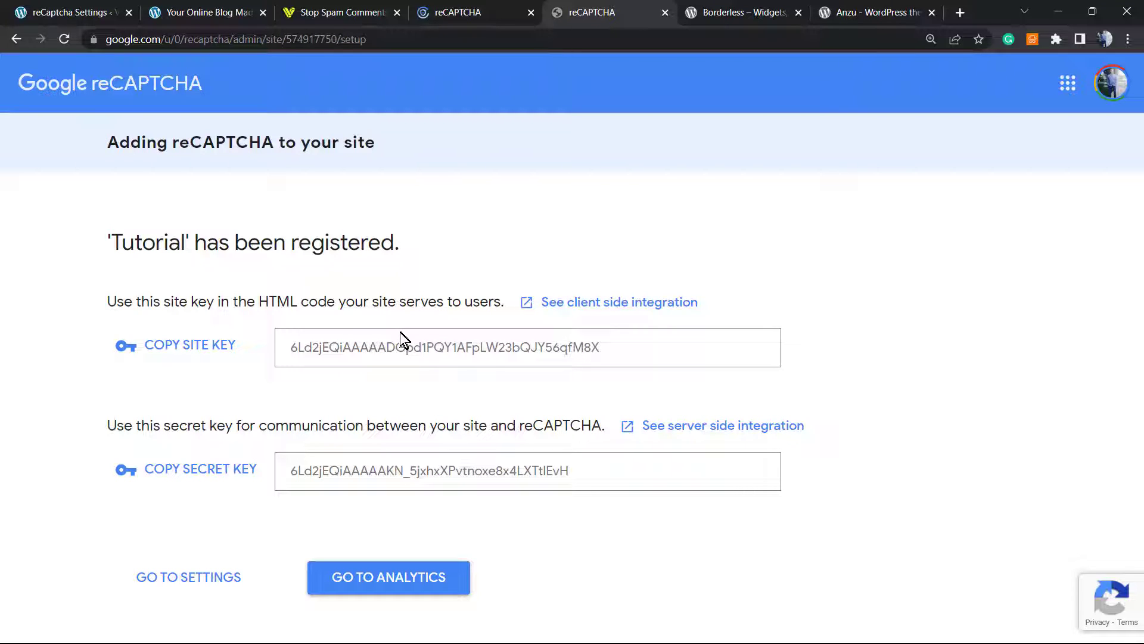
# Copy the Tutorial site's site key and return to the WordPress reCaptcha Settings page.
pyautogui.doubleClick(414, 347)
pyautogui.hotkey('ctrl', 'c')
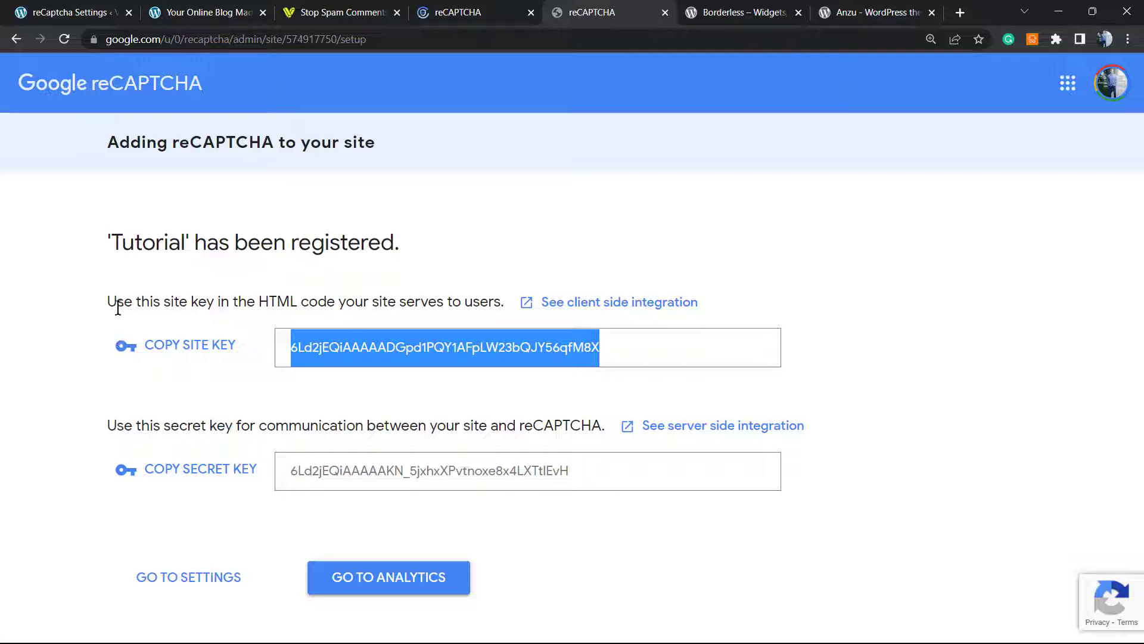
pyautogui.click(341, 12)
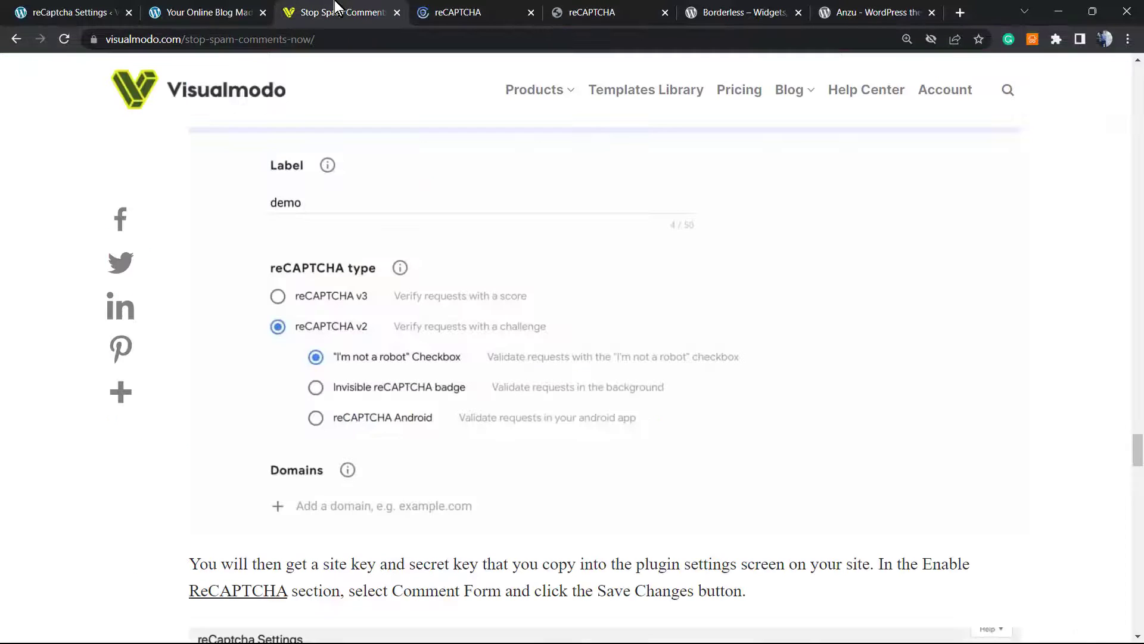
pyautogui.click(198, 12)
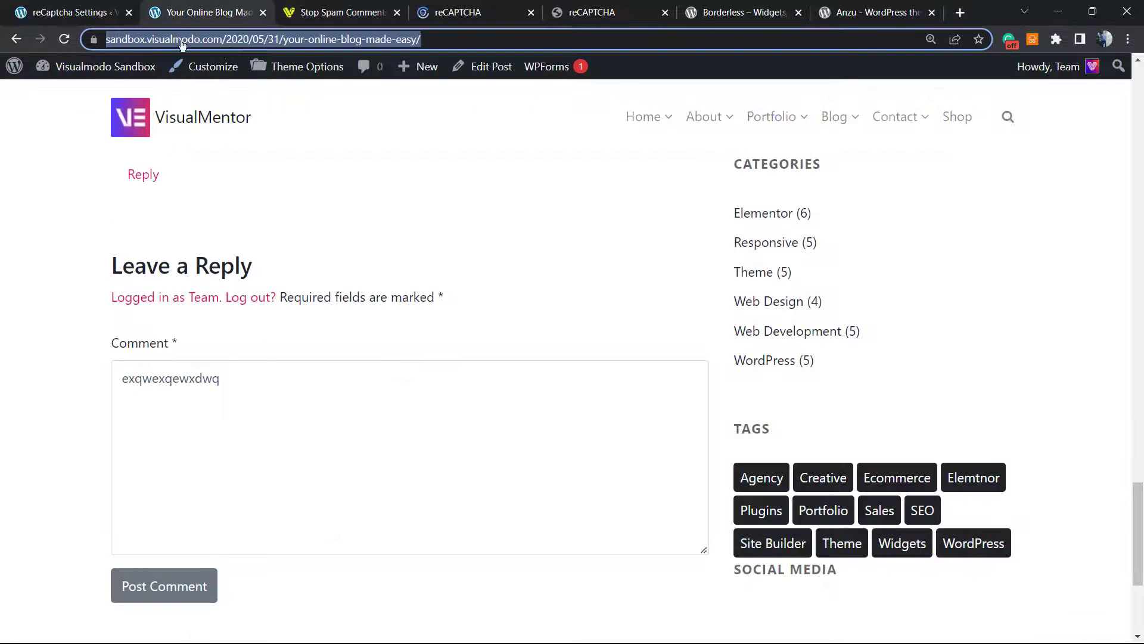
pyautogui.click(63, 11)
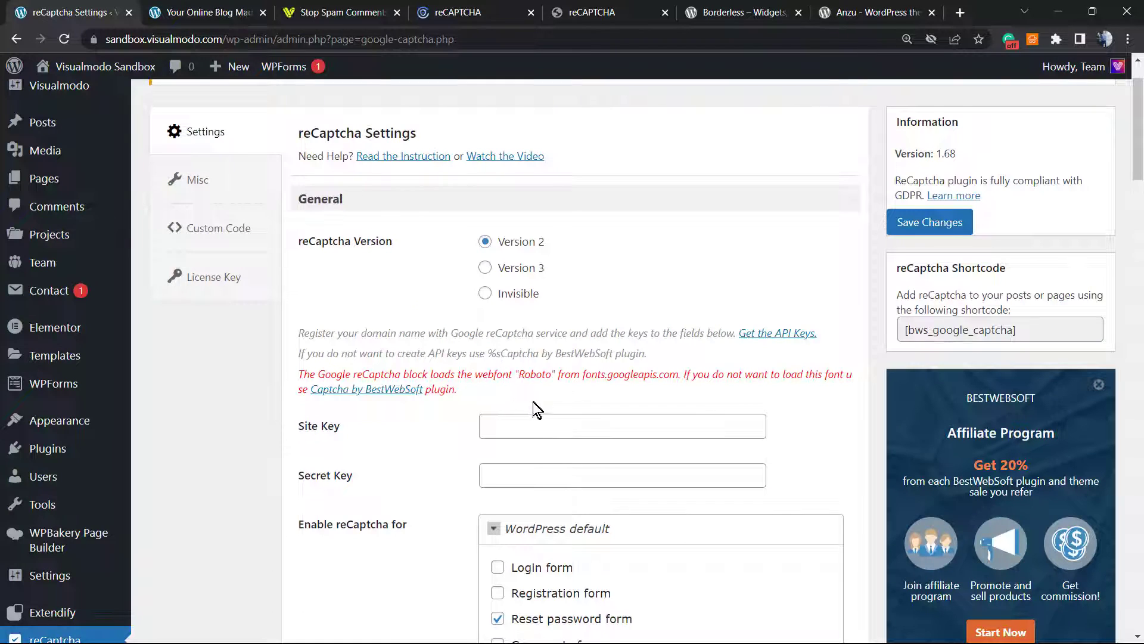
# Paste the site key into Site Key and copy the secret key from the reCAPTCHA console.
pyautogui.click(537, 425)
pyautogui.hotkey('ctrl', 'v')
pyautogui.click(418, 488)
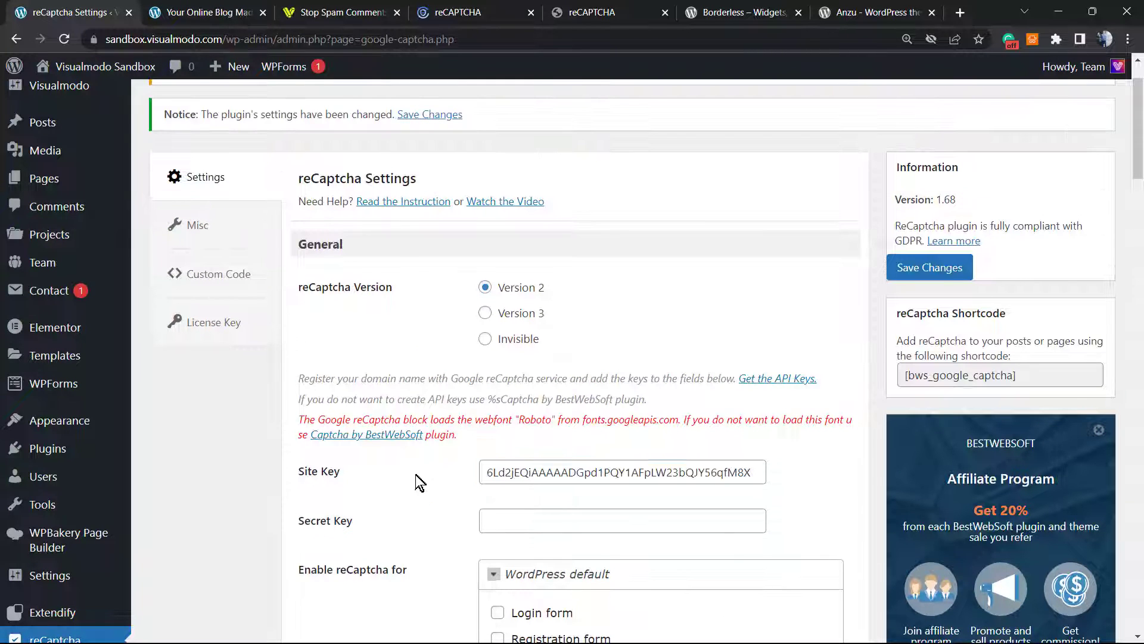
pyautogui.click(476, 9)
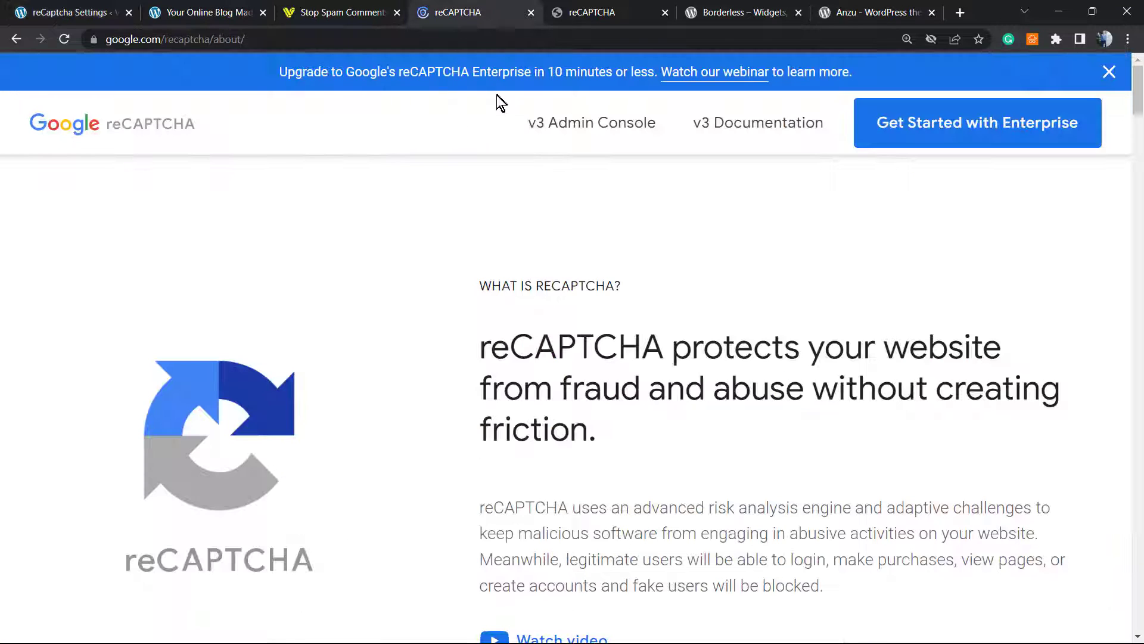
pyautogui.click(592, 11)
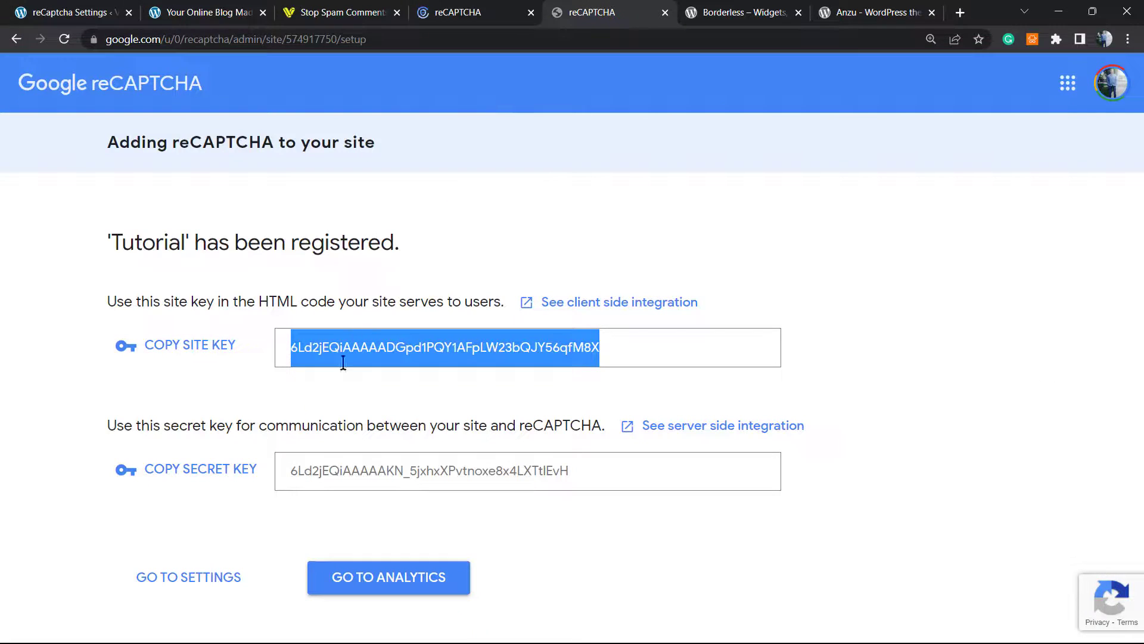
pyautogui.click(185, 475)
# Paste the secret key into Secret Key and save the plugin settings.
pyautogui.click(70, 12)
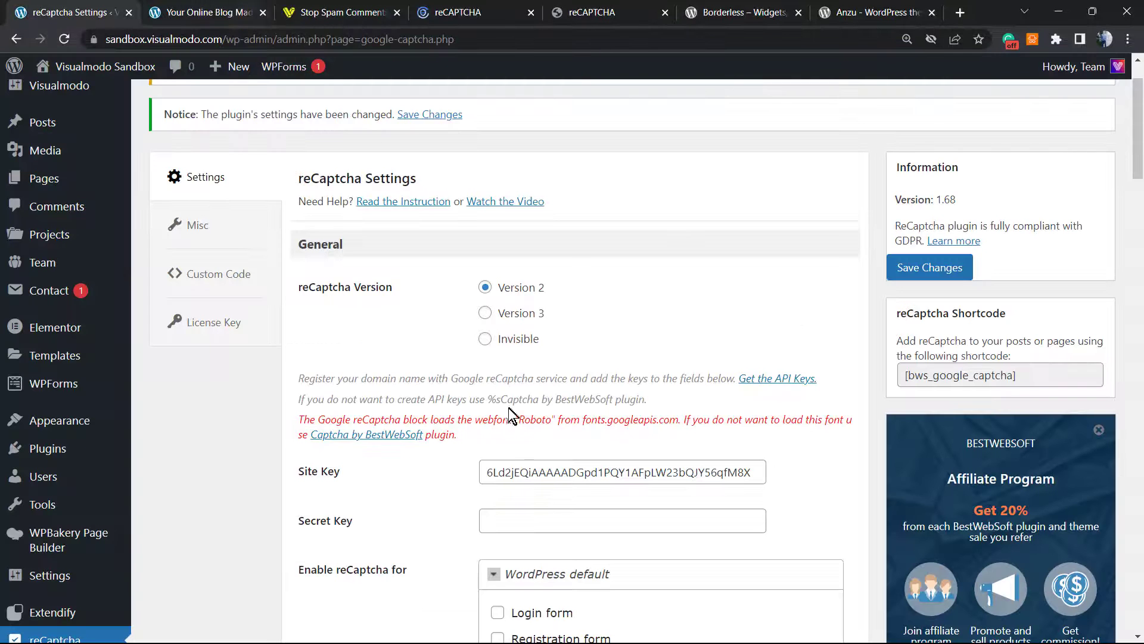
pyautogui.scroll(-1, 512, 416)
pyautogui.click(514, 447)
pyautogui.hotkey('ctrl', 'v')
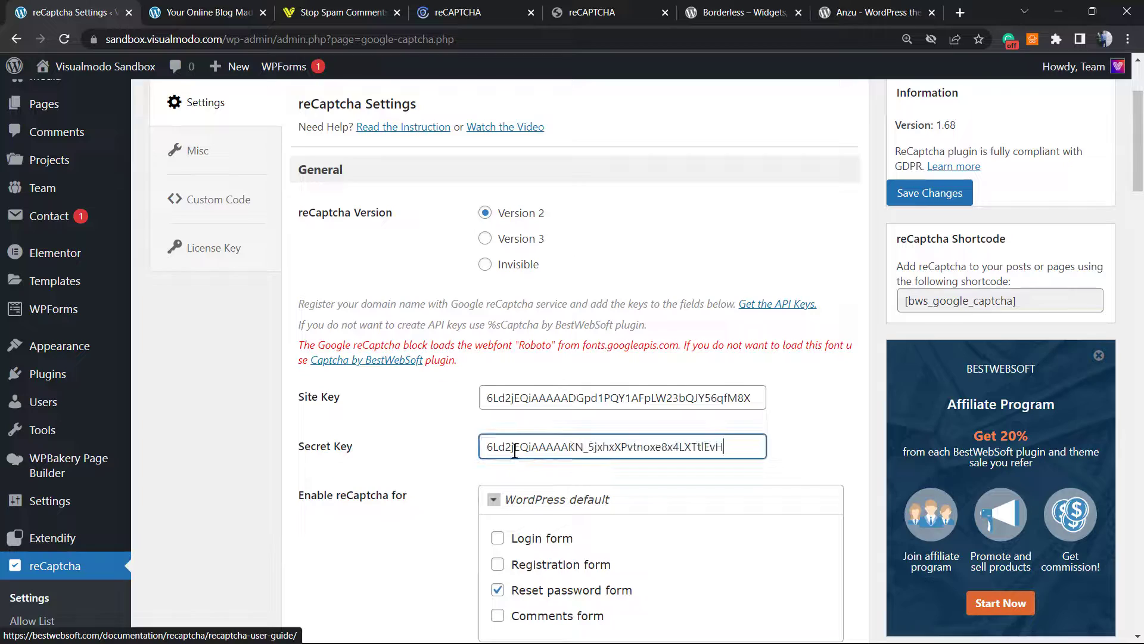
pyautogui.click(416, 427)
pyautogui.scroll(-3, 402, 394)
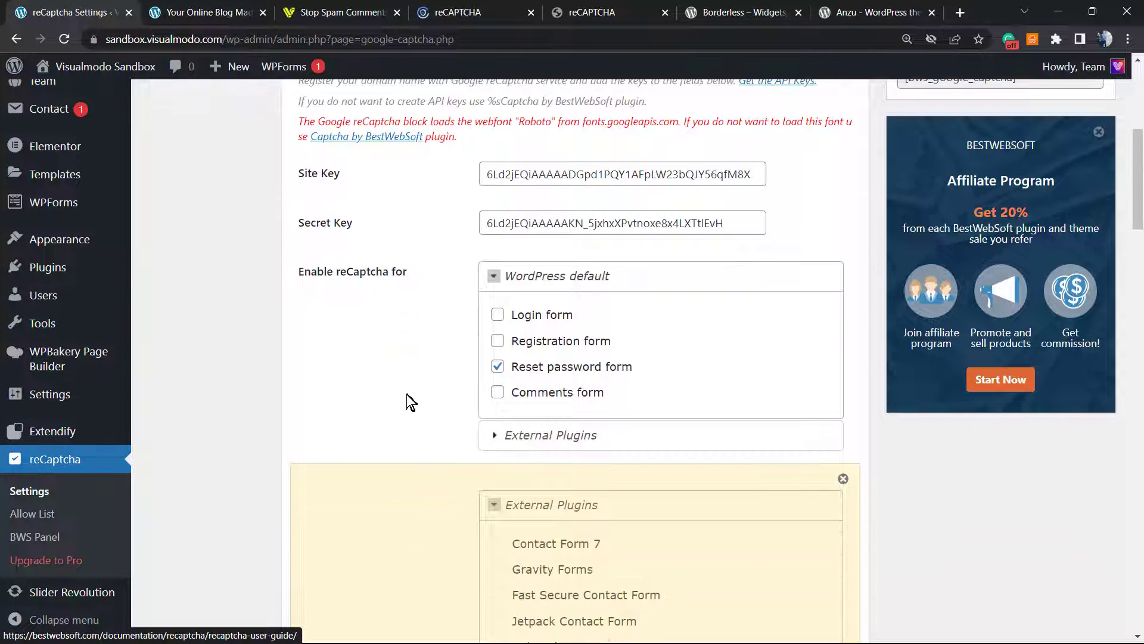
pyautogui.scroll(-4, 407, 397)
pyautogui.scroll(-4, 381, 369)
pyautogui.scroll(-3, 381, 368)
pyautogui.scroll(-4, 379, 368)
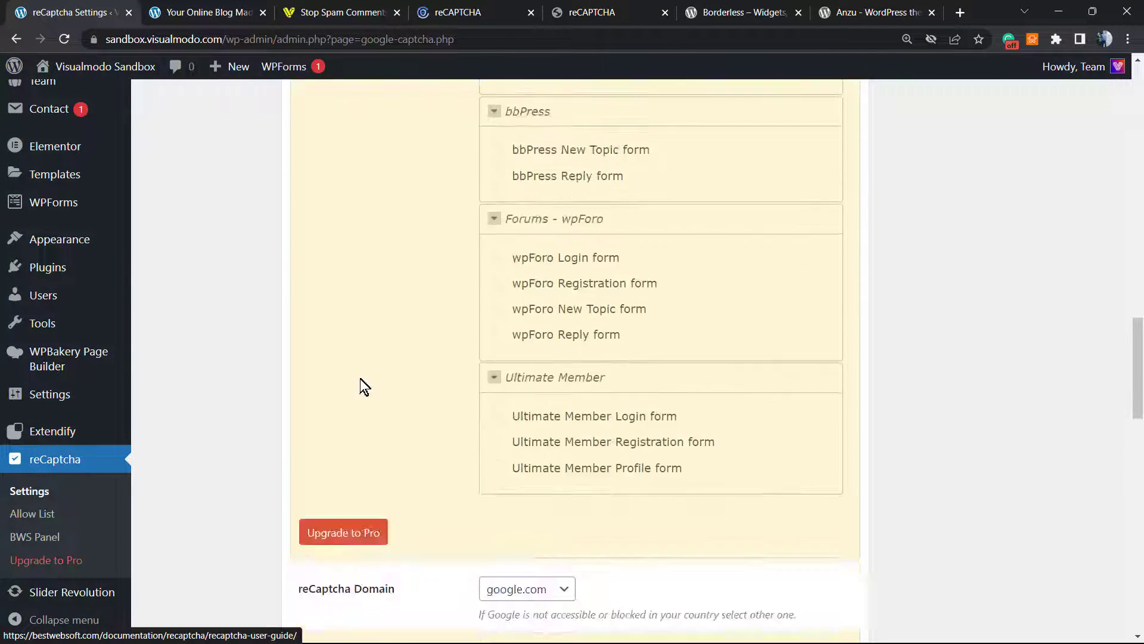
pyautogui.scroll(-5, 361, 379)
pyautogui.scroll(2, 359, 379)
pyautogui.scroll(-2, 313, 340)
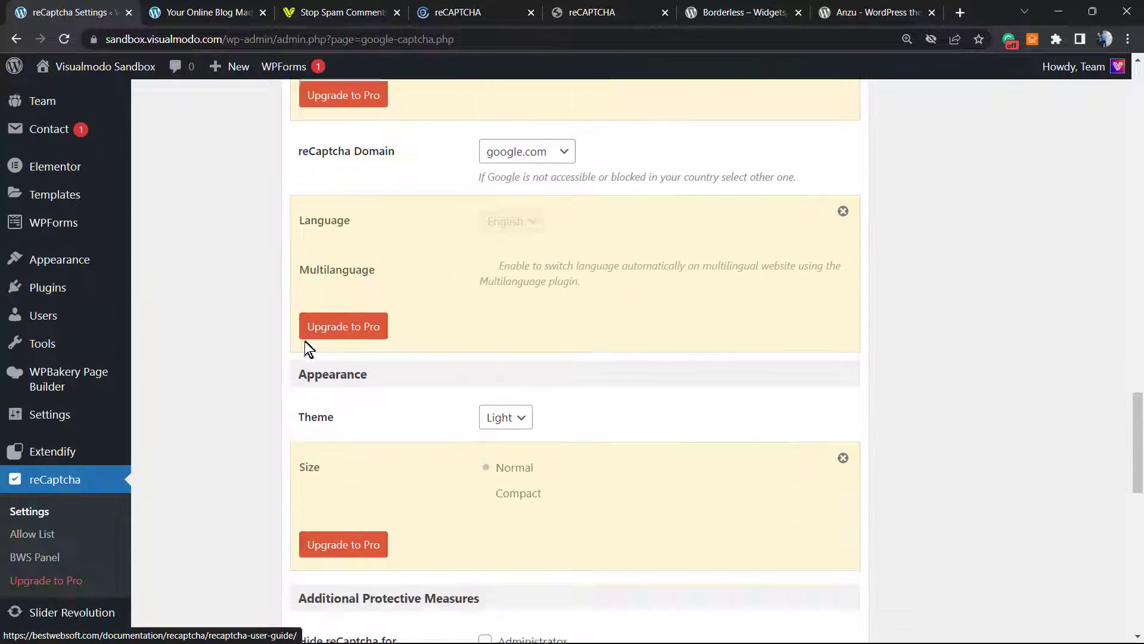
pyautogui.scroll(-4, 306, 341)
pyautogui.scroll(-4, 305, 341)
pyautogui.scroll(-4, 305, 341)
pyautogui.scroll(-2, 305, 357)
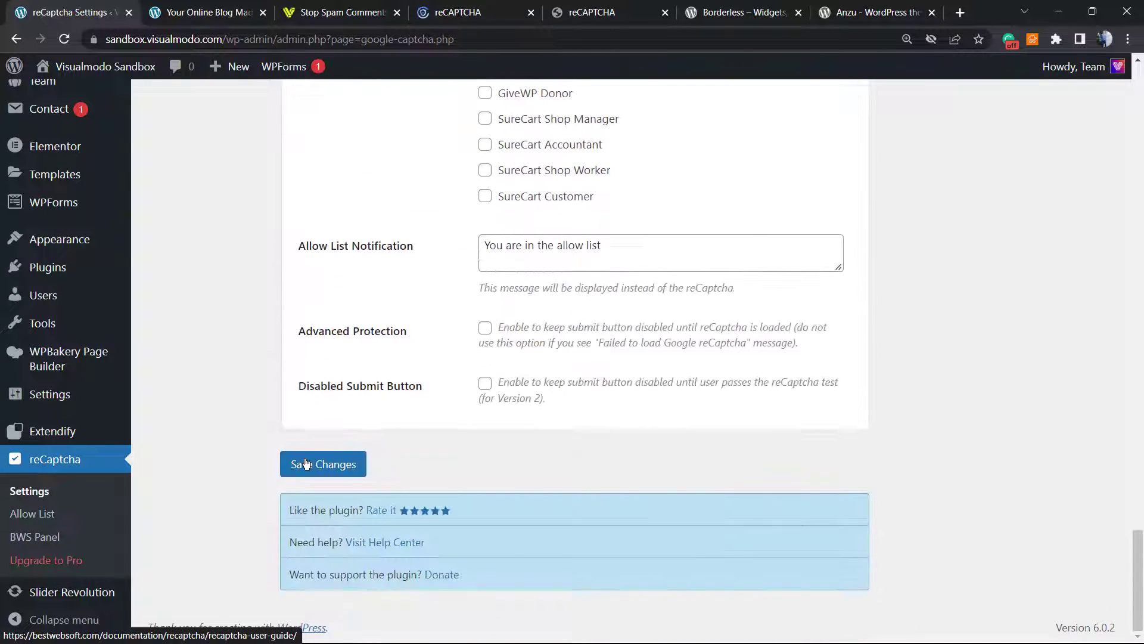
pyautogui.click(306, 465)
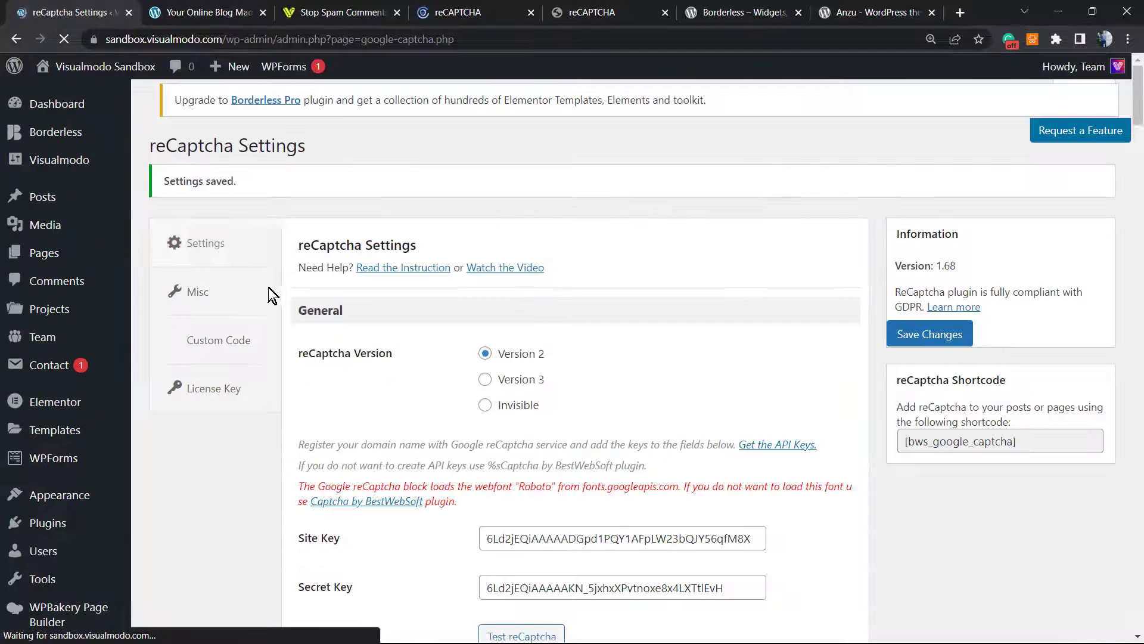
pyautogui.scroll(-3, 304, 268)
pyautogui.scroll(-2, 323, 272)
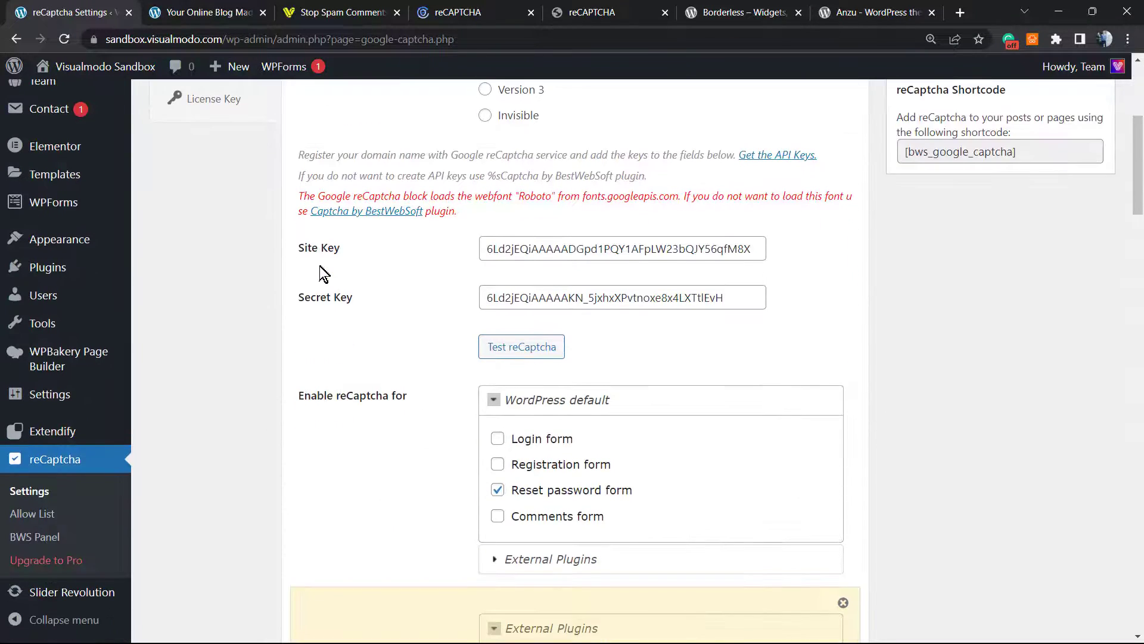
pyautogui.scroll(4, 324, 273)
# Run Test reCaptcha, tick 'I'm not a robot' and verify the saved keys succeed.
pyautogui.click(522, 494)
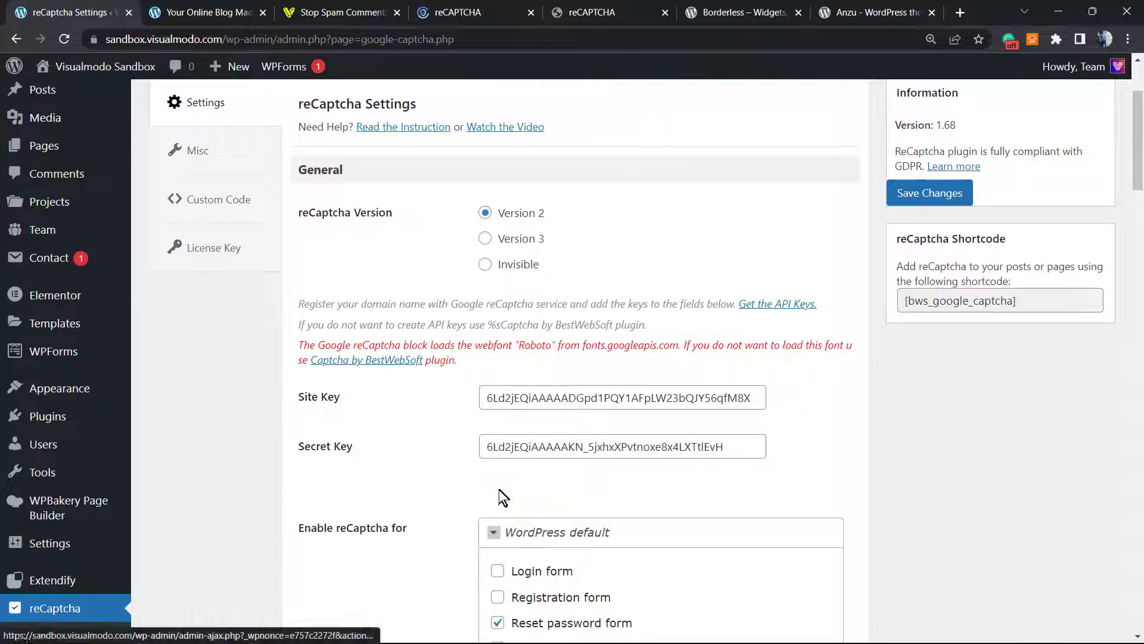
pyautogui.scroll(-2, 501, 496)
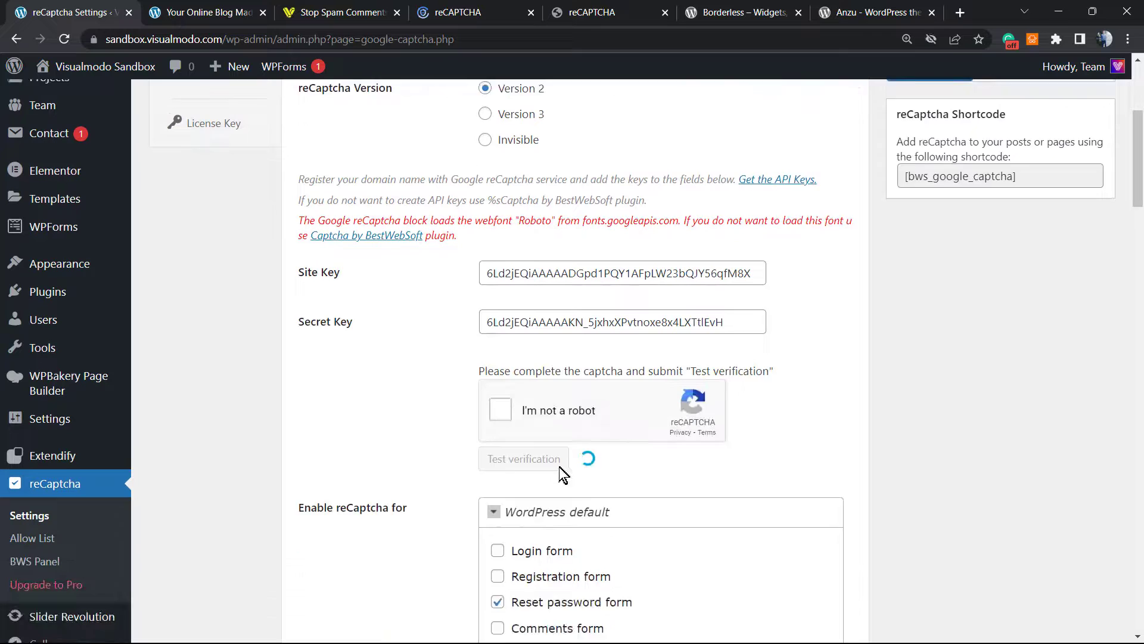
pyautogui.scroll(-1, 563, 473)
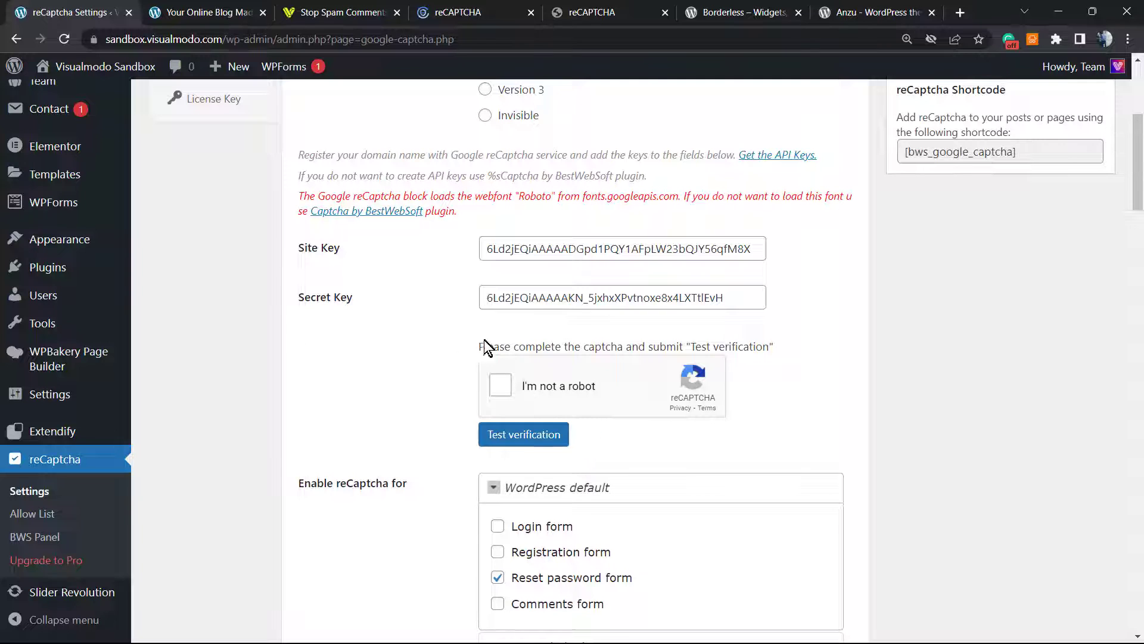
pyautogui.scroll(-1, 441, 419)
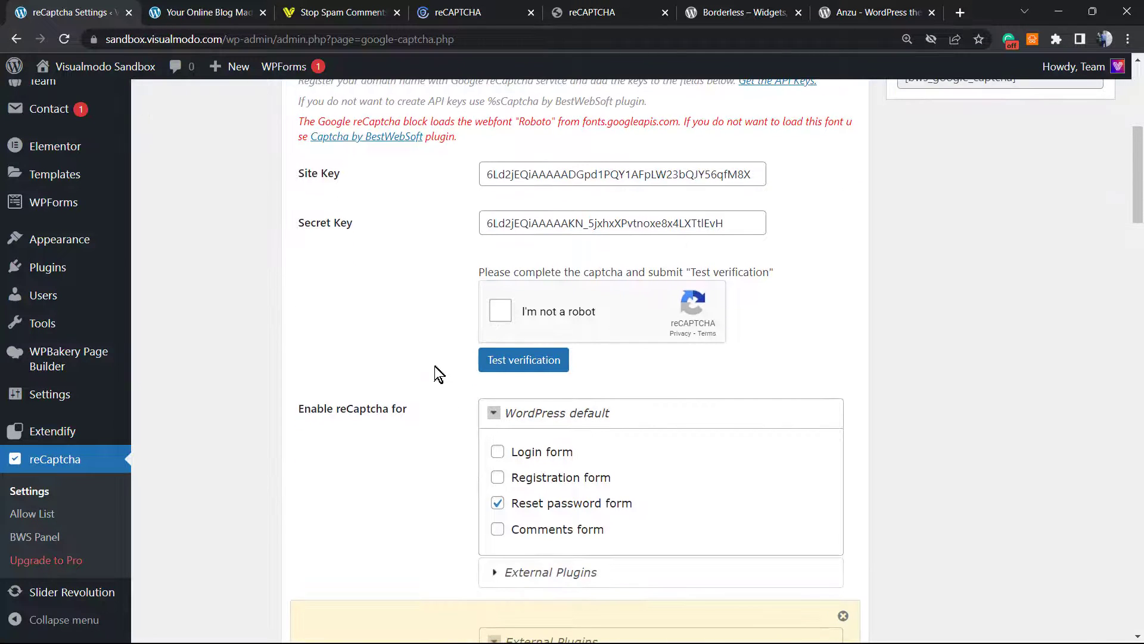
pyautogui.scroll(-2, 435, 366)
pyautogui.scroll(3, 440, 360)
pyautogui.click(499, 311)
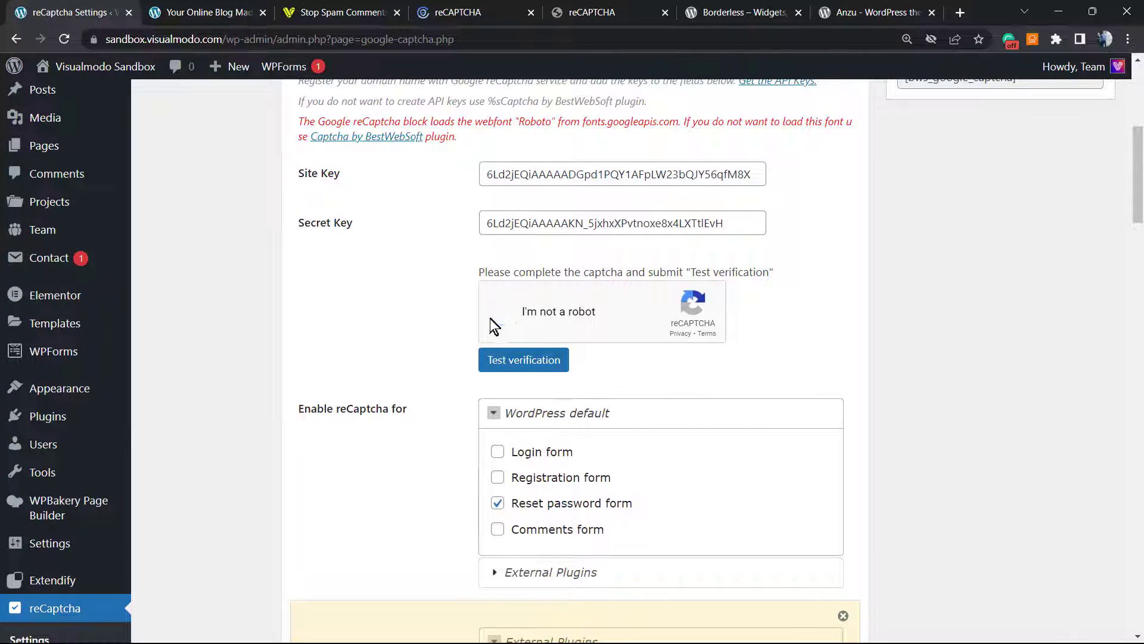
pyautogui.click(480, 360)
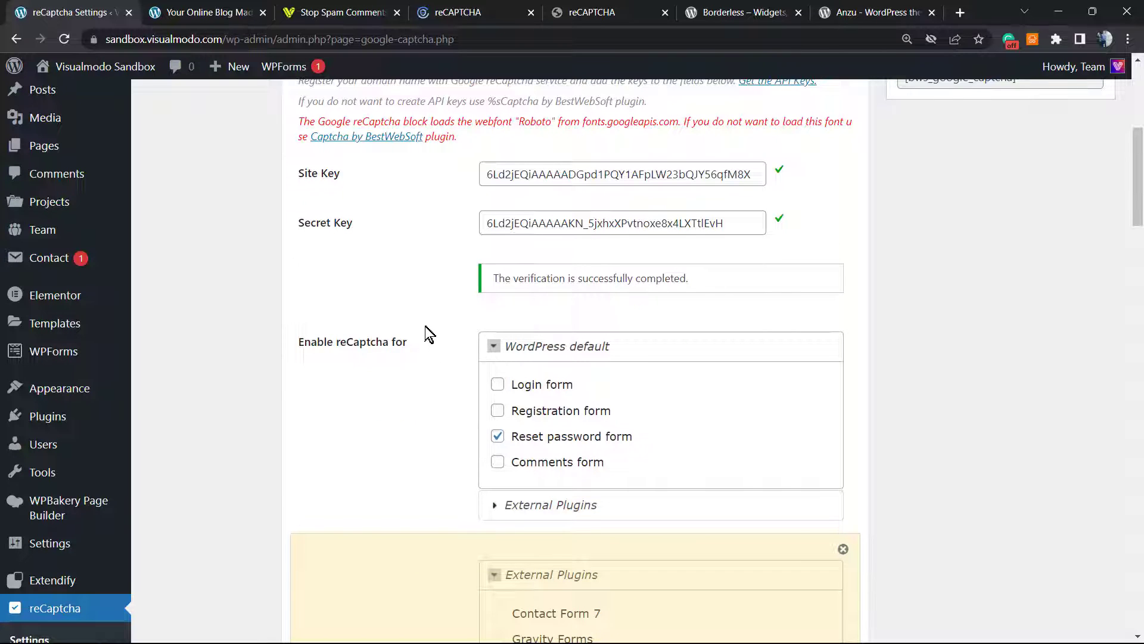
pyautogui.scroll(-2, 430, 334)
pyautogui.scroll(2, 429, 341)
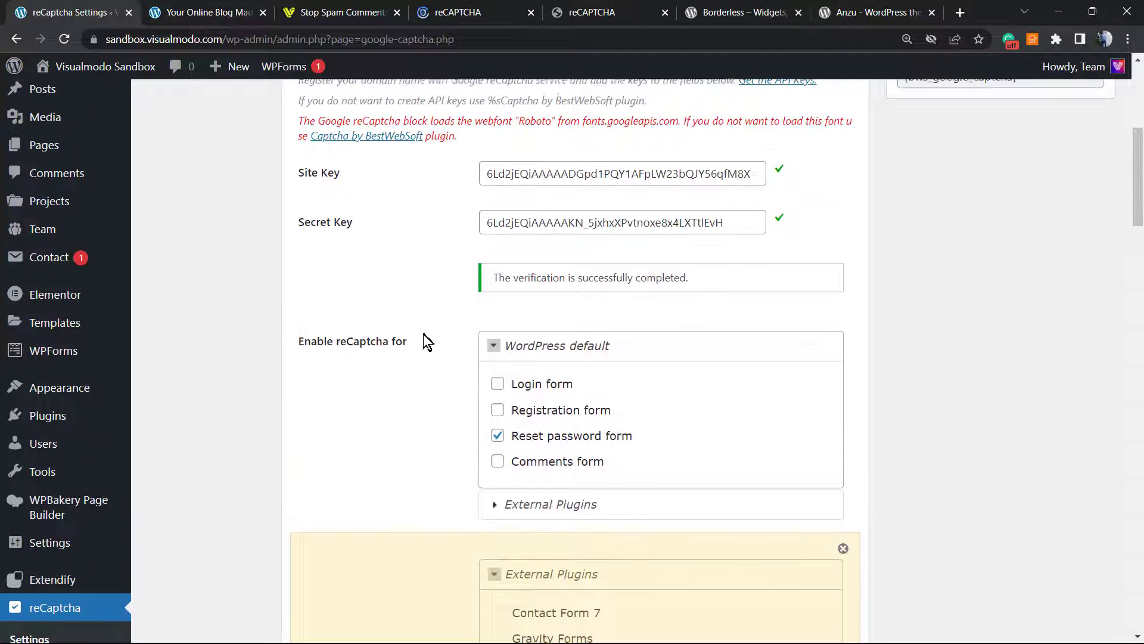
pyautogui.click(201, 12)
pyautogui.press('Return')
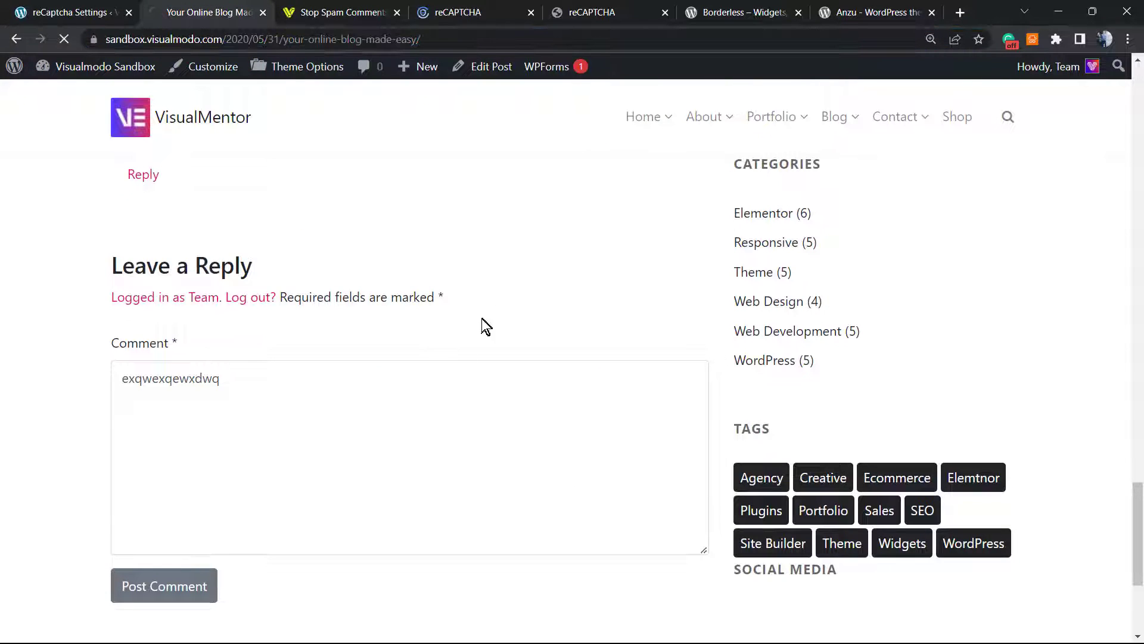
pyautogui.scroll(3, 473, 284)
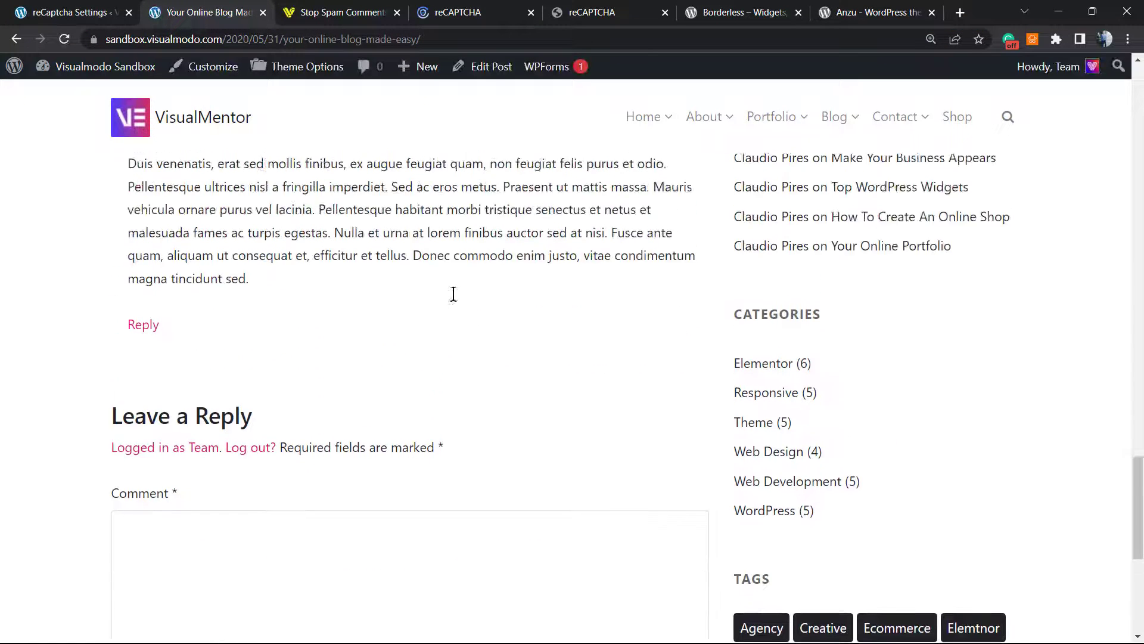
pyautogui.scroll(-5, 449, 305)
pyautogui.scroll(3, 450, 304)
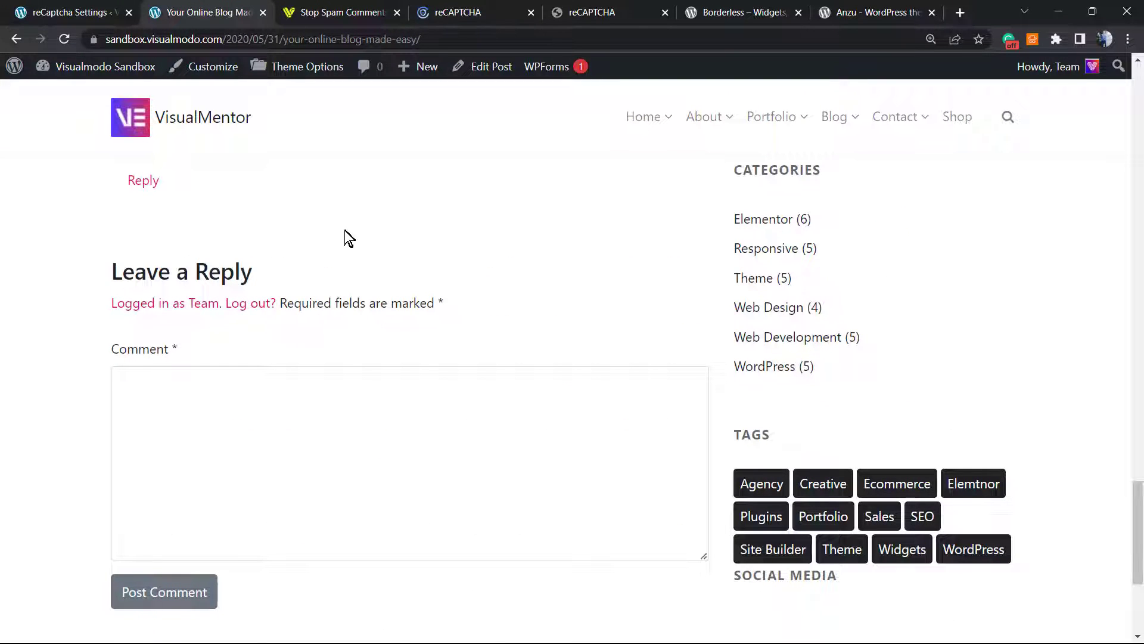
pyautogui.click(67, 12)
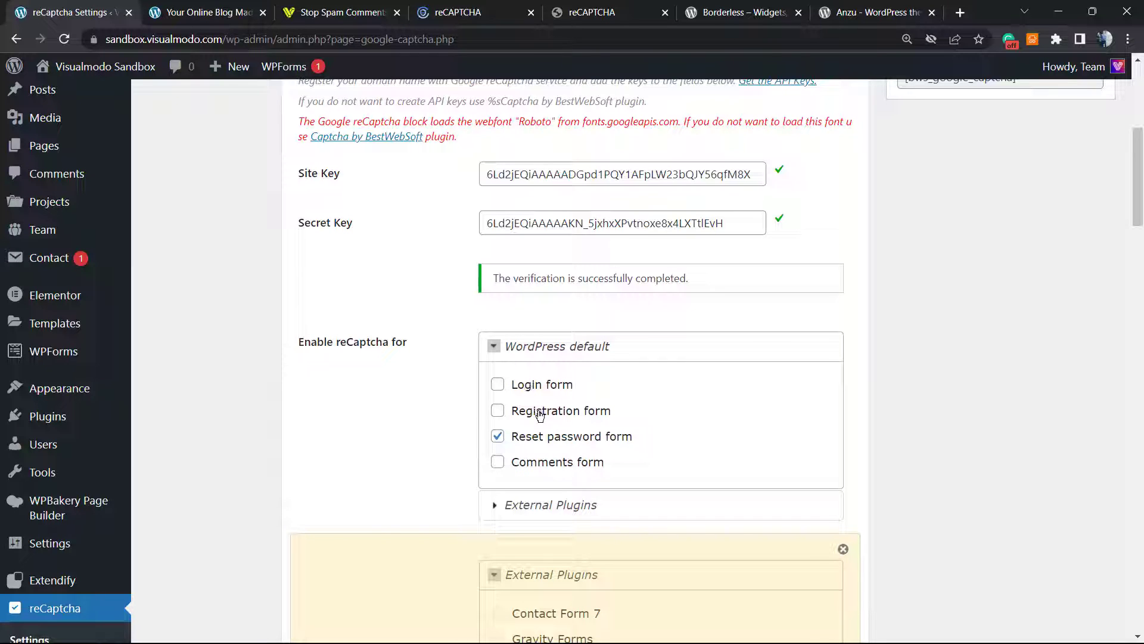
# Enable the captcha on the Comments, Registration and Login forms and save the settings.
pyautogui.click(546, 465)
pyautogui.click(520, 412)
pyautogui.click(521, 385)
pyautogui.scroll(-5, 314, 425)
pyautogui.scroll(-8, 294, 427)
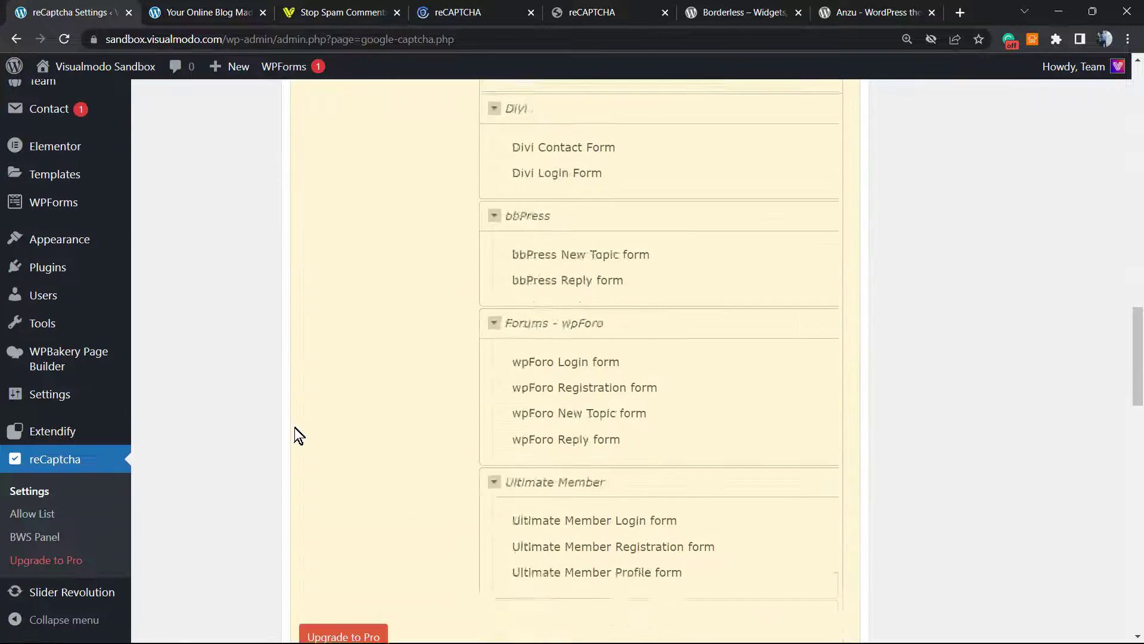
pyautogui.scroll(-6, 294, 428)
pyautogui.scroll(-2, 294, 428)
pyautogui.scroll(-5, 306, 430)
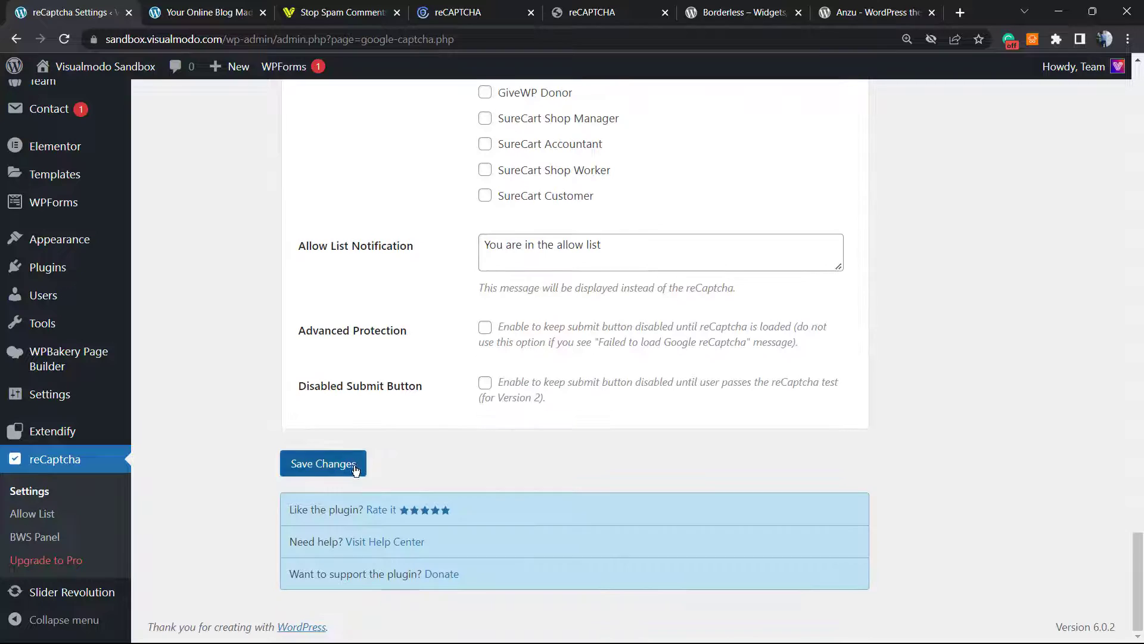
pyautogui.click(323, 463)
# Reload the blog post so its comment form shows 'I'm not a robot', then return to reCaptcha settings.
pyautogui.moveTo(285, 67)
pyautogui.click(206, 12)
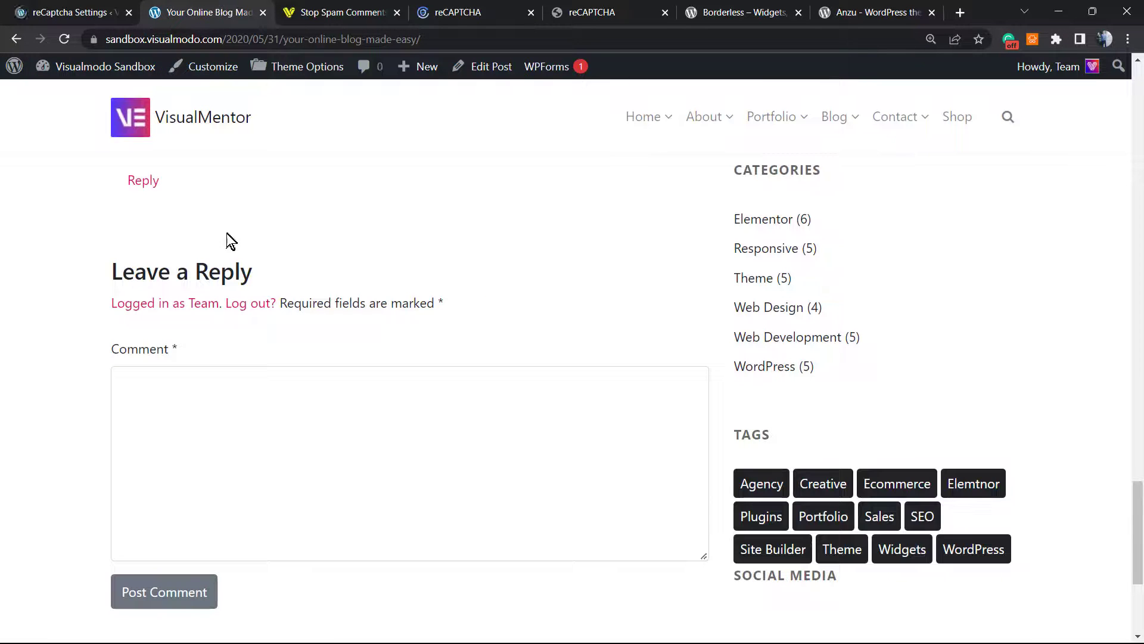
pyautogui.press('F5')
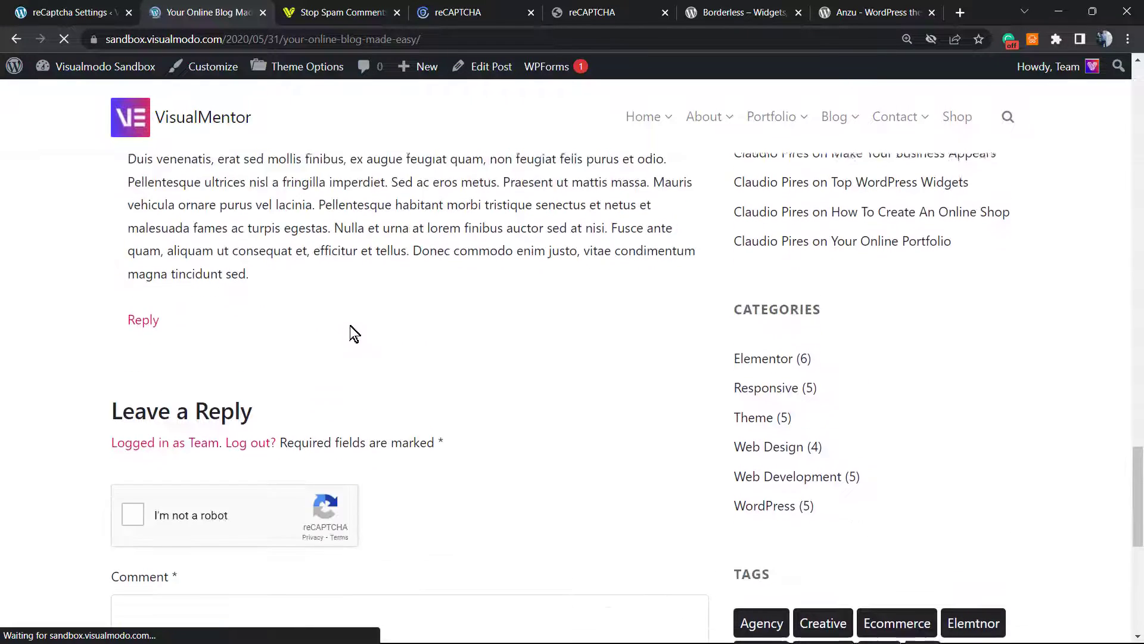
pyautogui.scroll(-1, 350, 326)
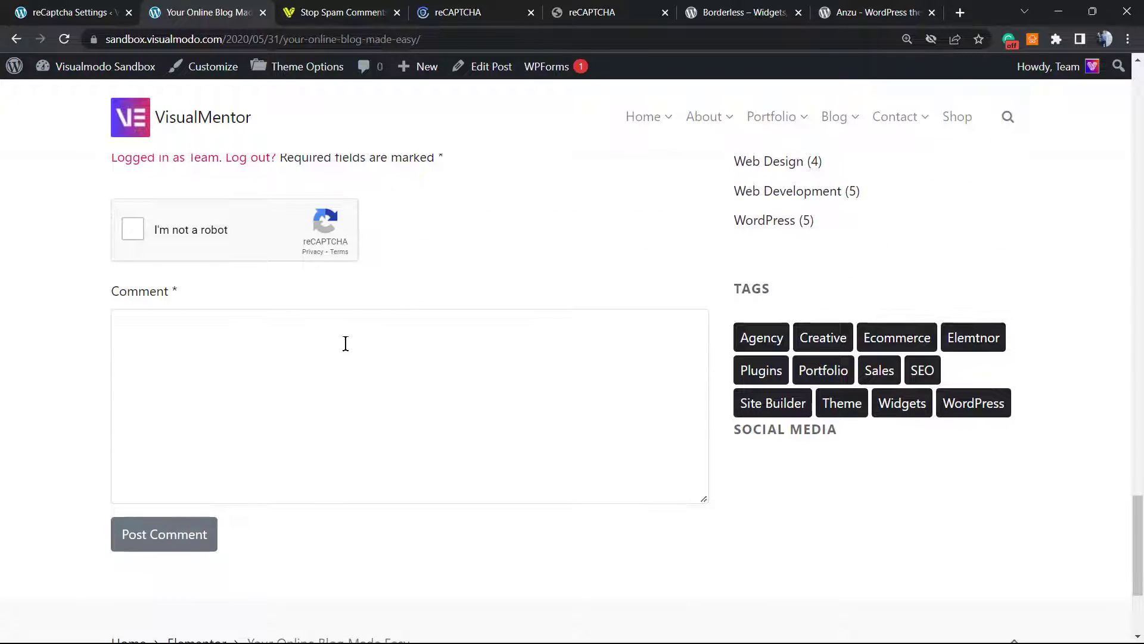
pyautogui.click(344, 343)
pyautogui.scroll(2, 344, 344)
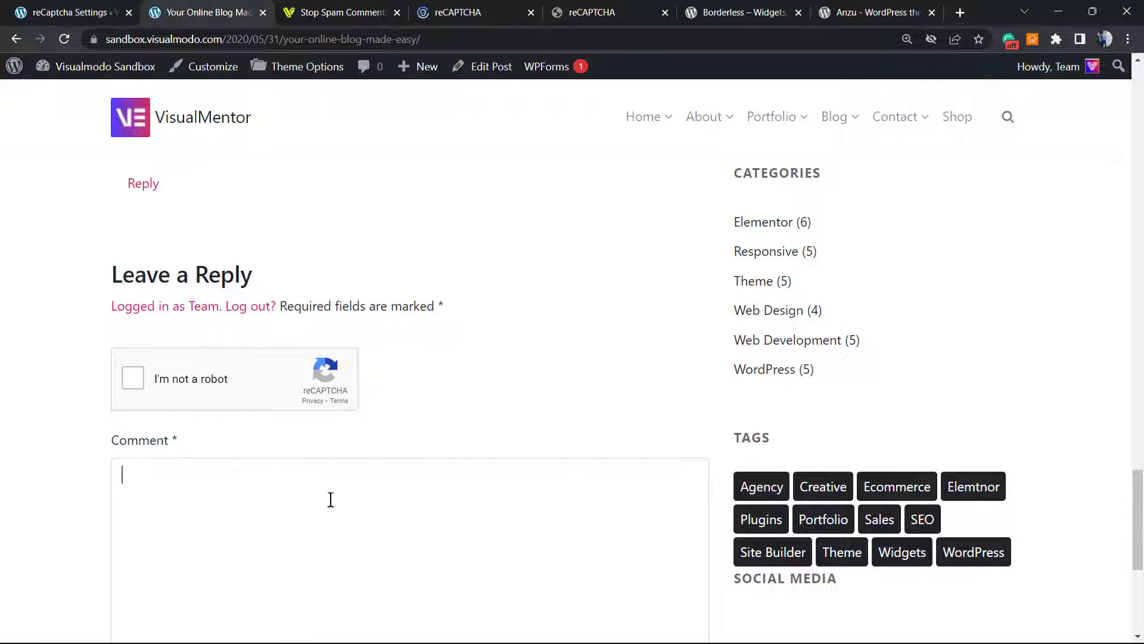
pyautogui.click(70, 11)
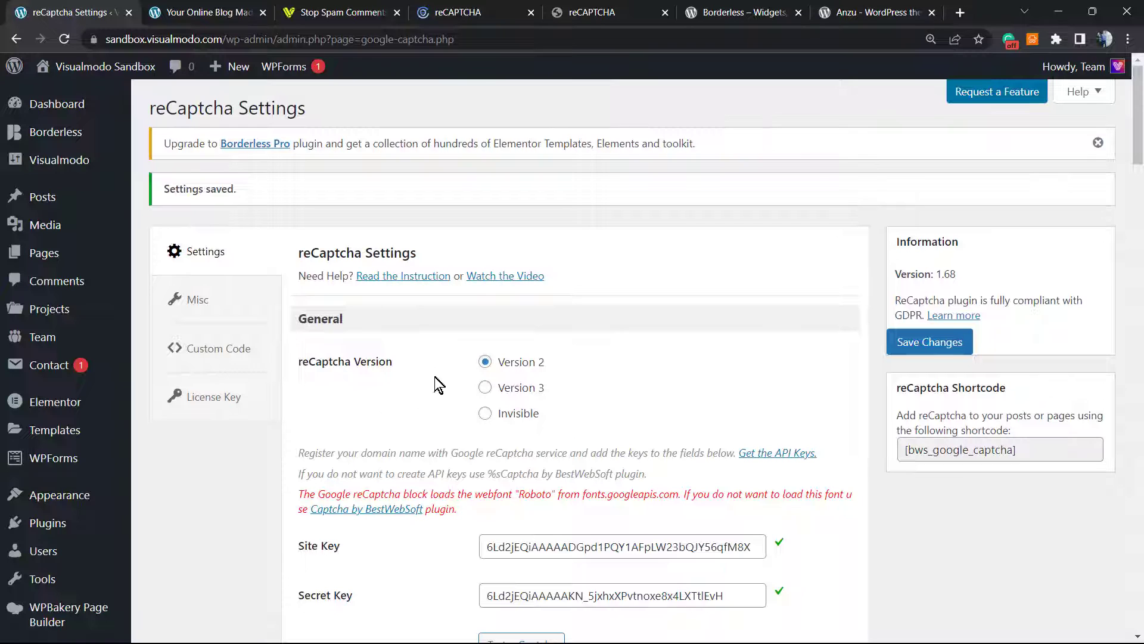
pyautogui.scroll(-3, 427, 384)
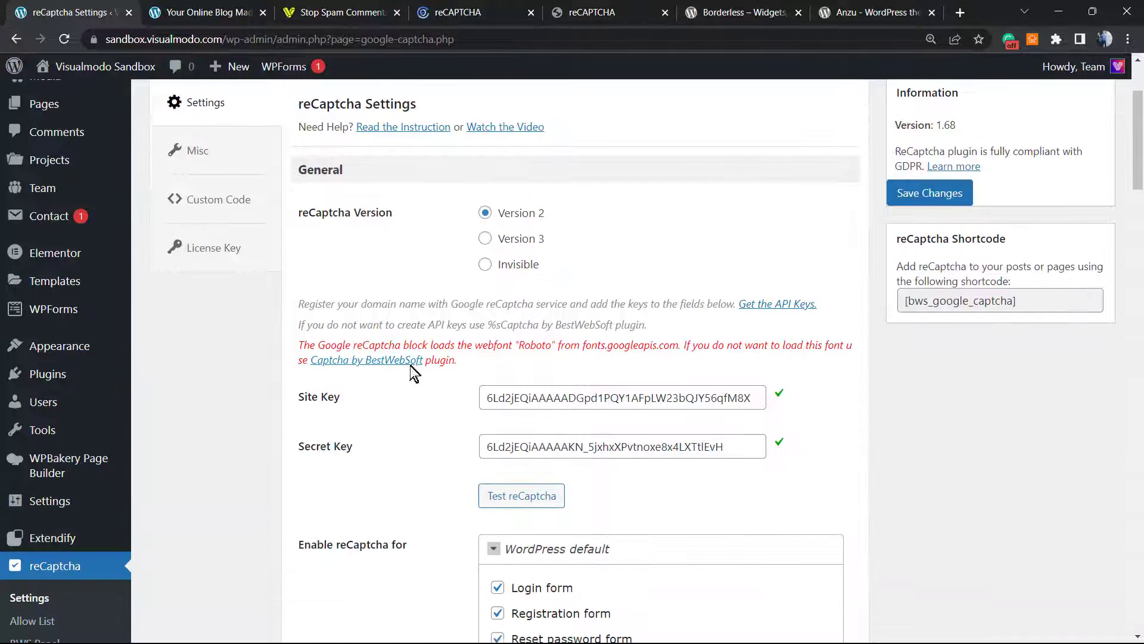
pyautogui.scroll(-3, 411, 374)
pyautogui.scroll(-2, 412, 374)
pyautogui.scroll(-2, 412, 374)
pyautogui.scroll(-1, 409, 367)
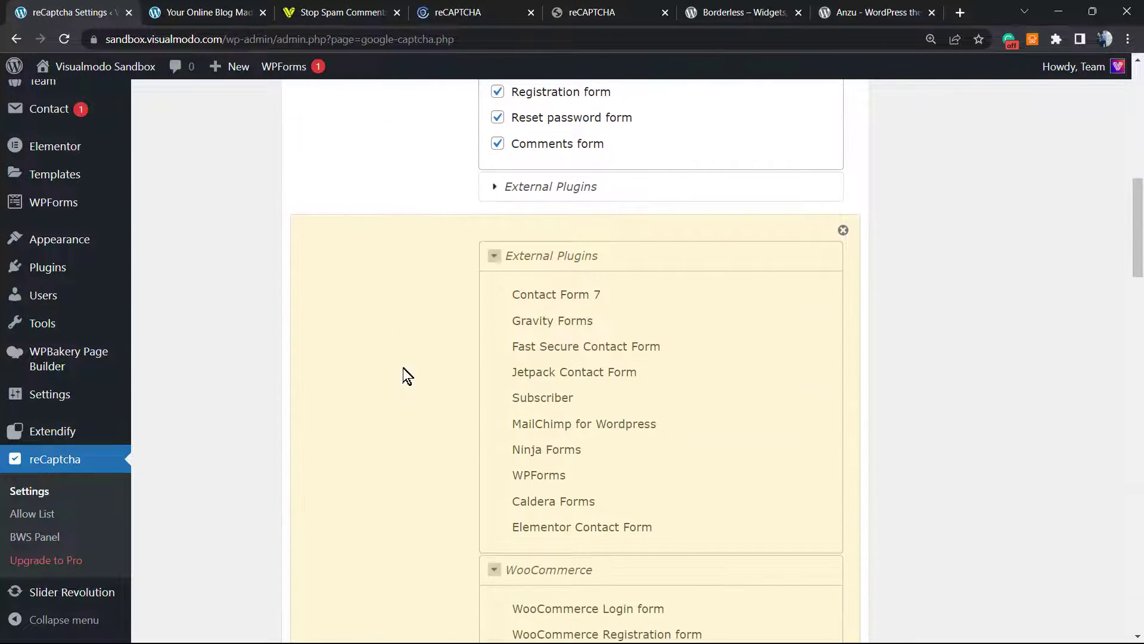
# Expand the External Plugins group, revealing the Pro-only Contact Form and Testimonials entries.
pyautogui.click(530, 188)
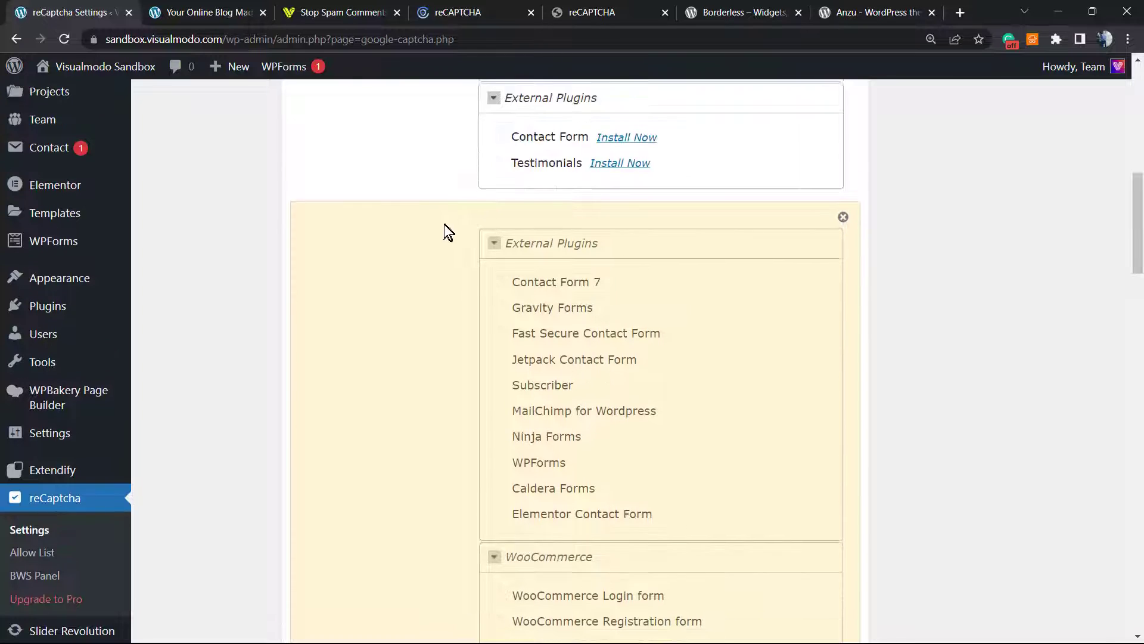
pyautogui.scroll(3, 444, 225)
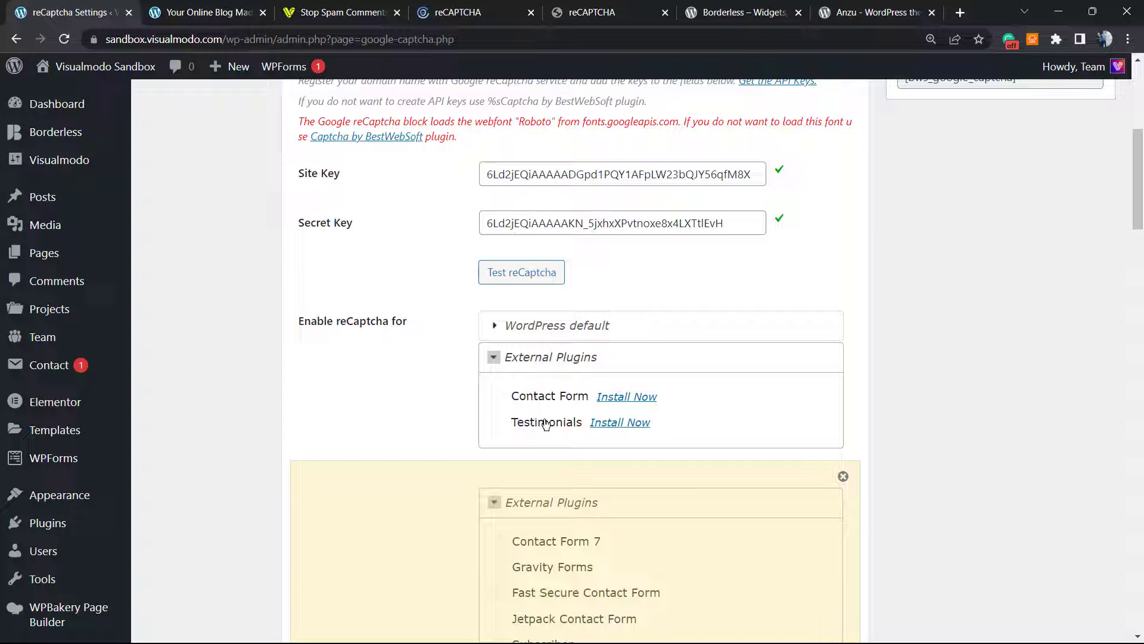
pyautogui.scroll(2, 422, 405)
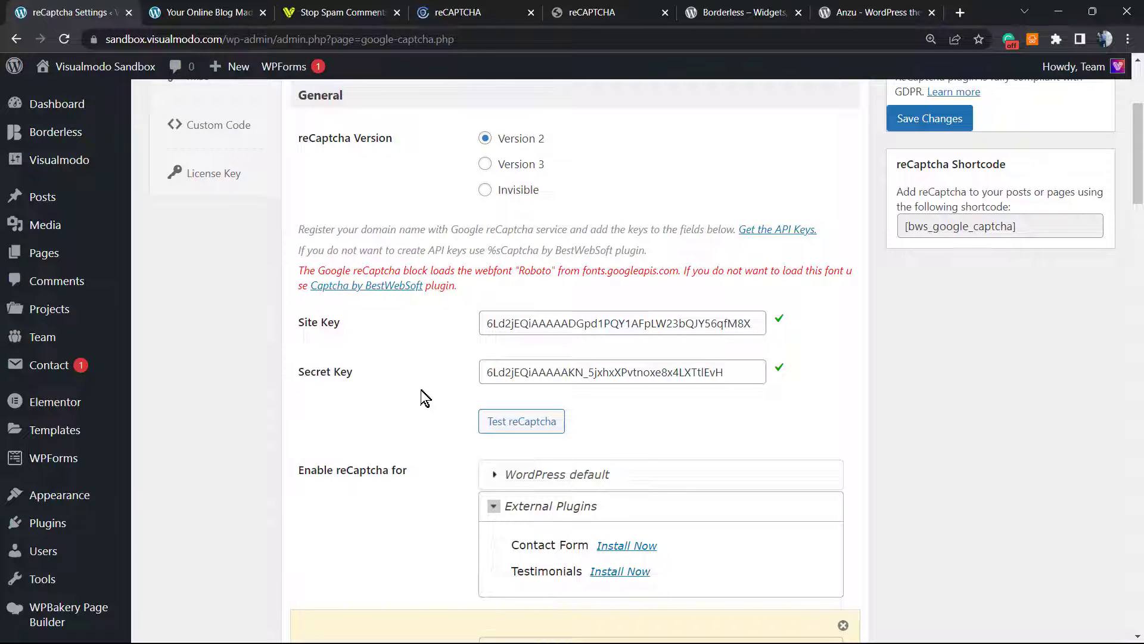
pyautogui.scroll(-3, 425, 398)
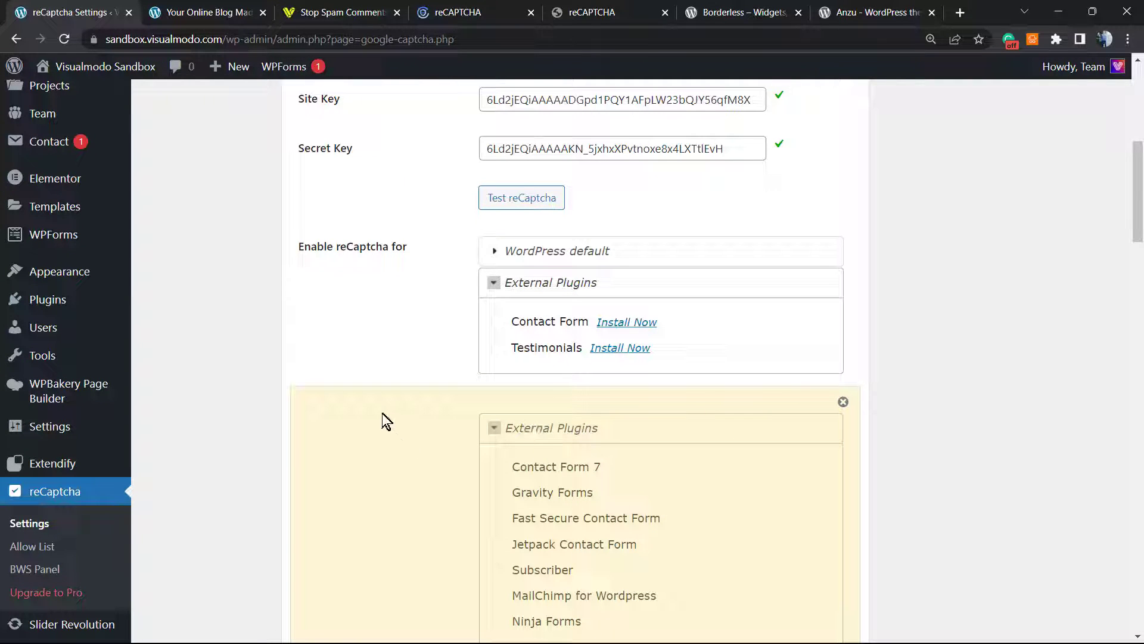
pyautogui.scroll(-5, 381, 405)
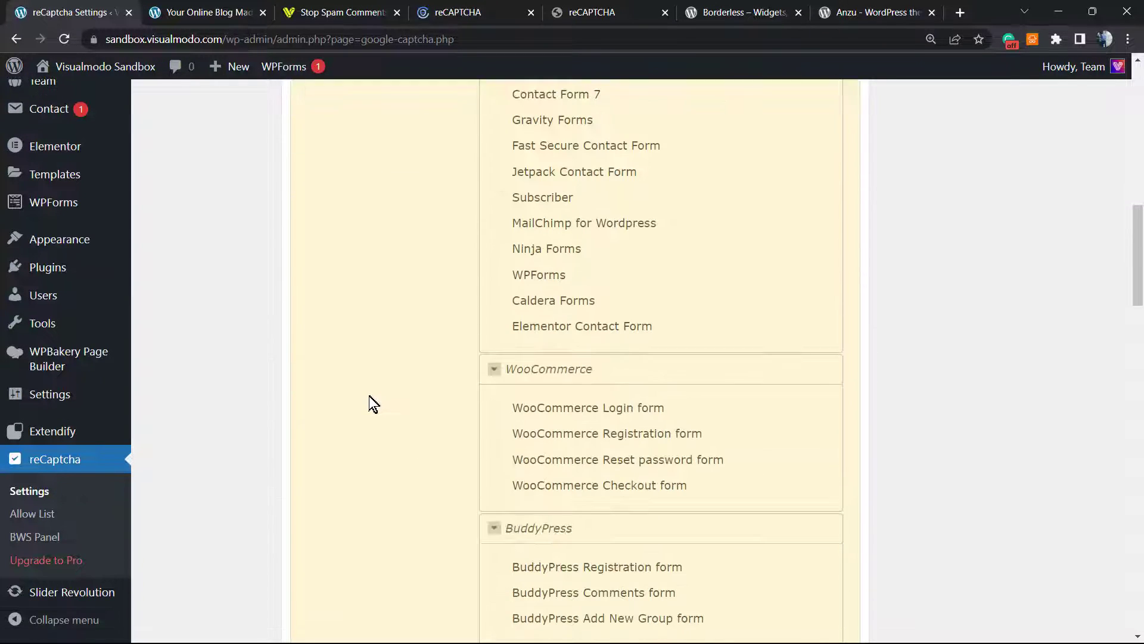
pyautogui.scroll(-2, 403, 418)
pyautogui.scroll(-1, 401, 416)
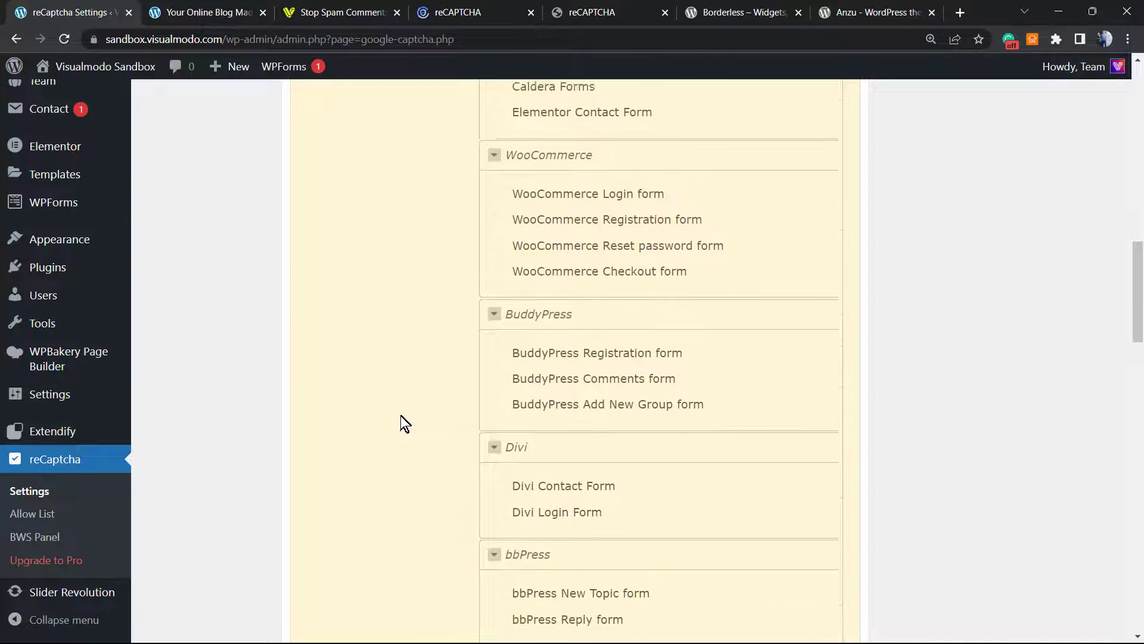
pyautogui.scroll(-2, 398, 414)
pyautogui.scroll(-1, 398, 414)
pyautogui.scroll(-2, 398, 415)
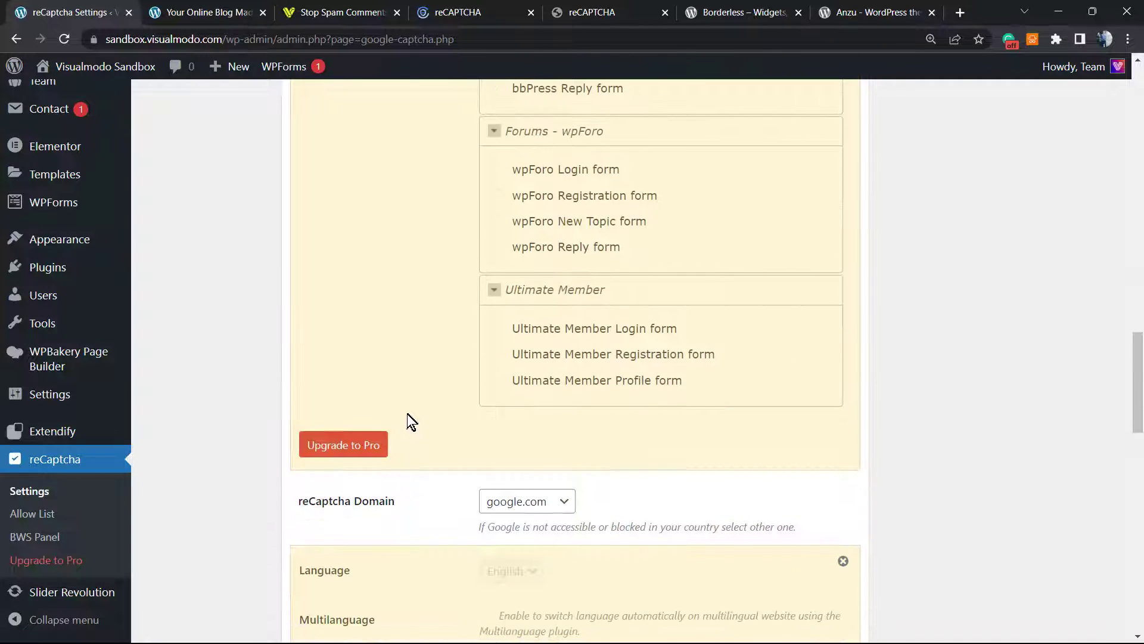
pyautogui.scroll(-1, 407, 416)
pyautogui.scroll(-2, 407, 416)
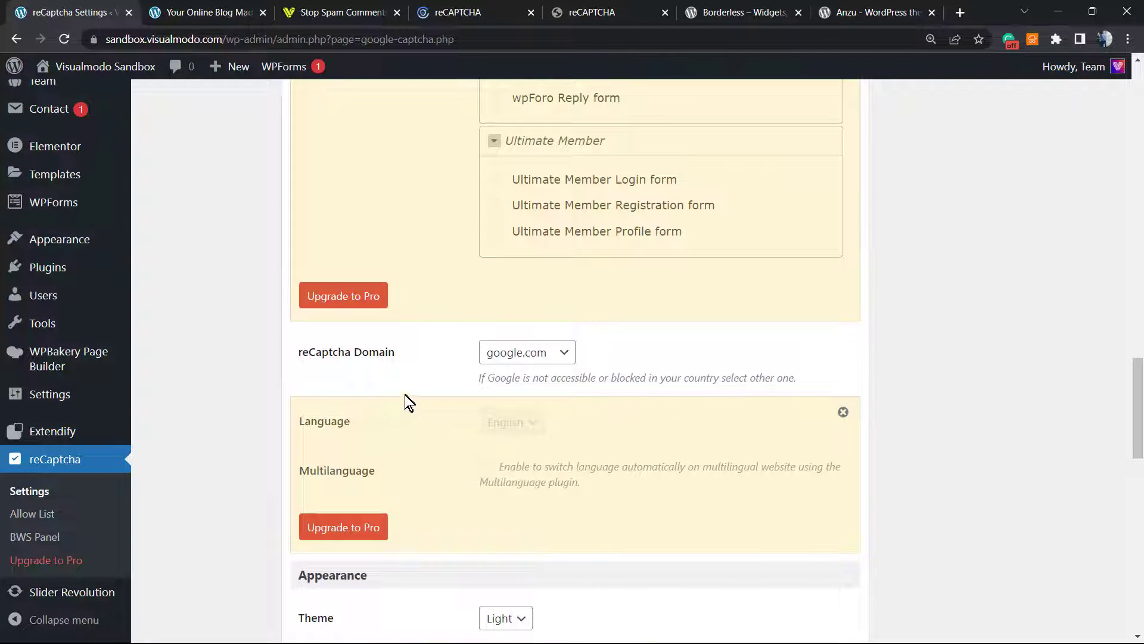
# Keep google.com as the domain, set the theme to Dark and save the settings.
pyautogui.click(554, 357)
pyautogui.click(551, 357)
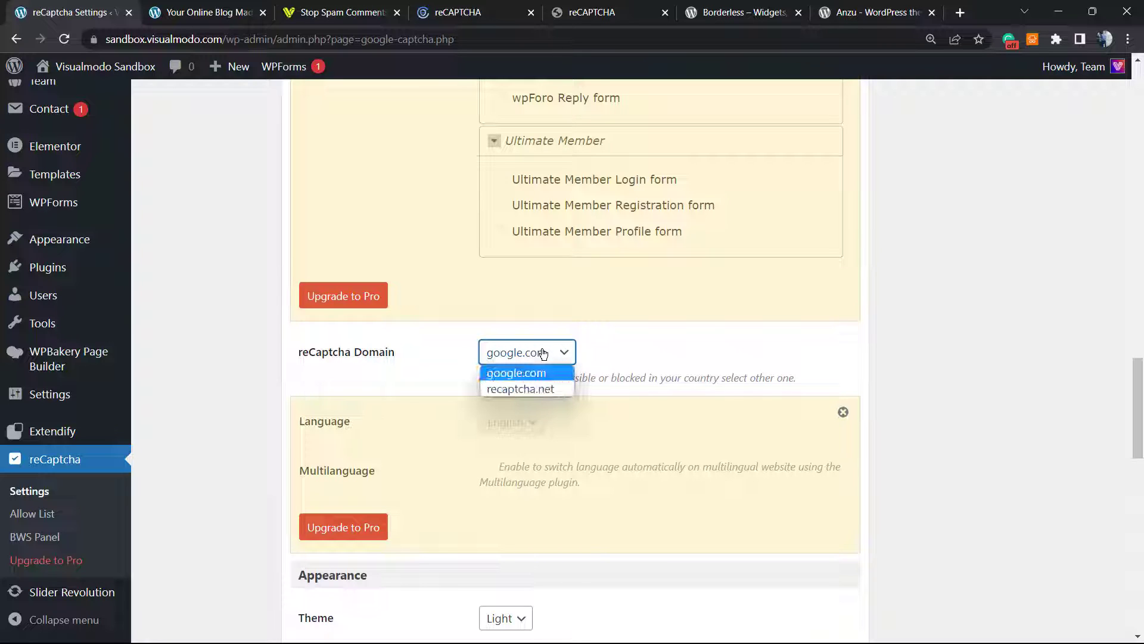
pyautogui.click(543, 353)
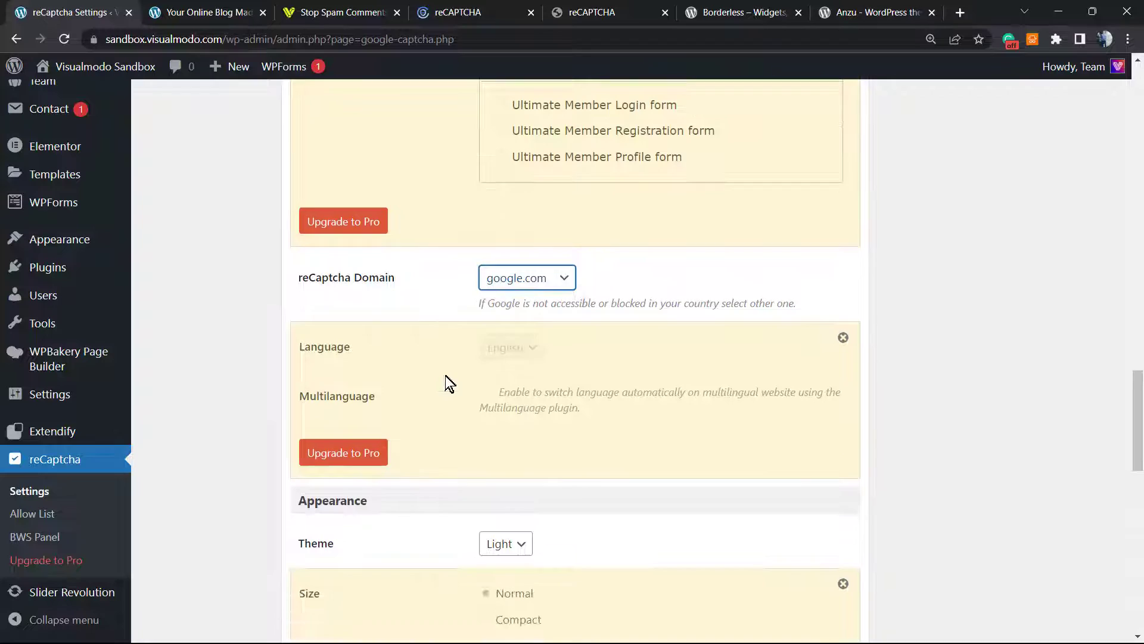
pyautogui.scroll(-2, 434, 386)
pyautogui.scroll(-2, 413, 441)
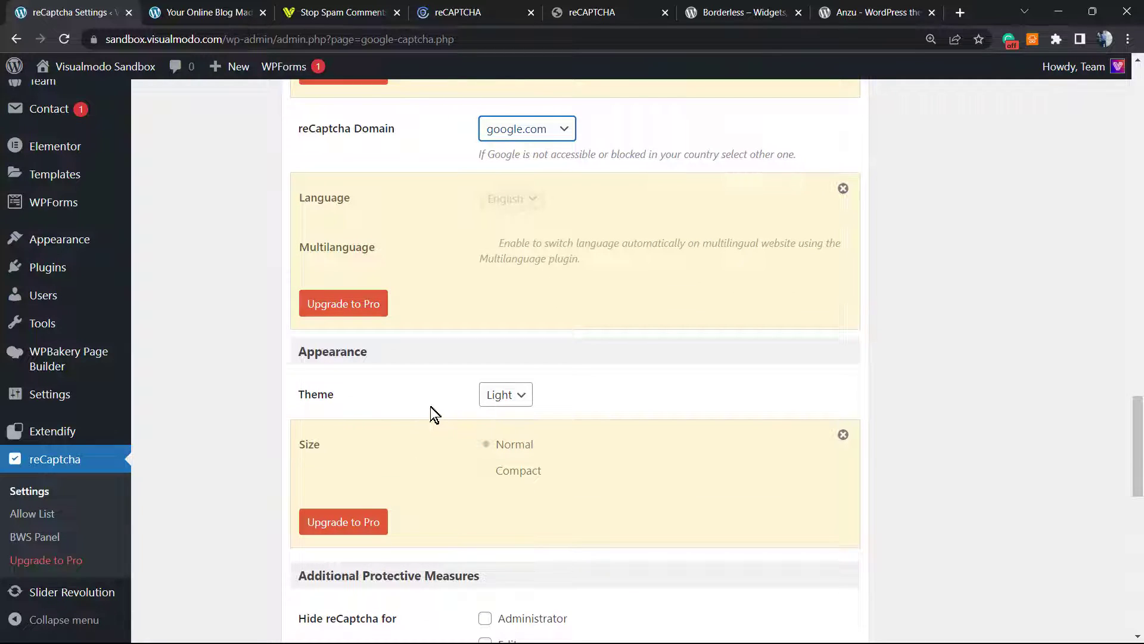
pyautogui.scroll(-1, 429, 406)
pyautogui.click(505, 320)
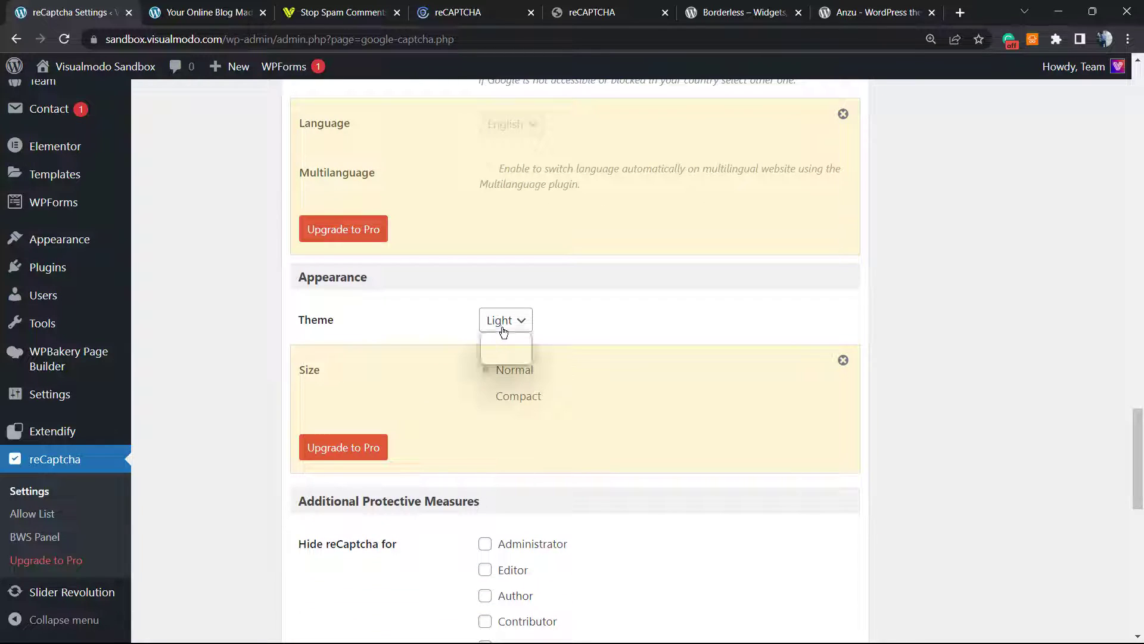
pyautogui.click(506, 356)
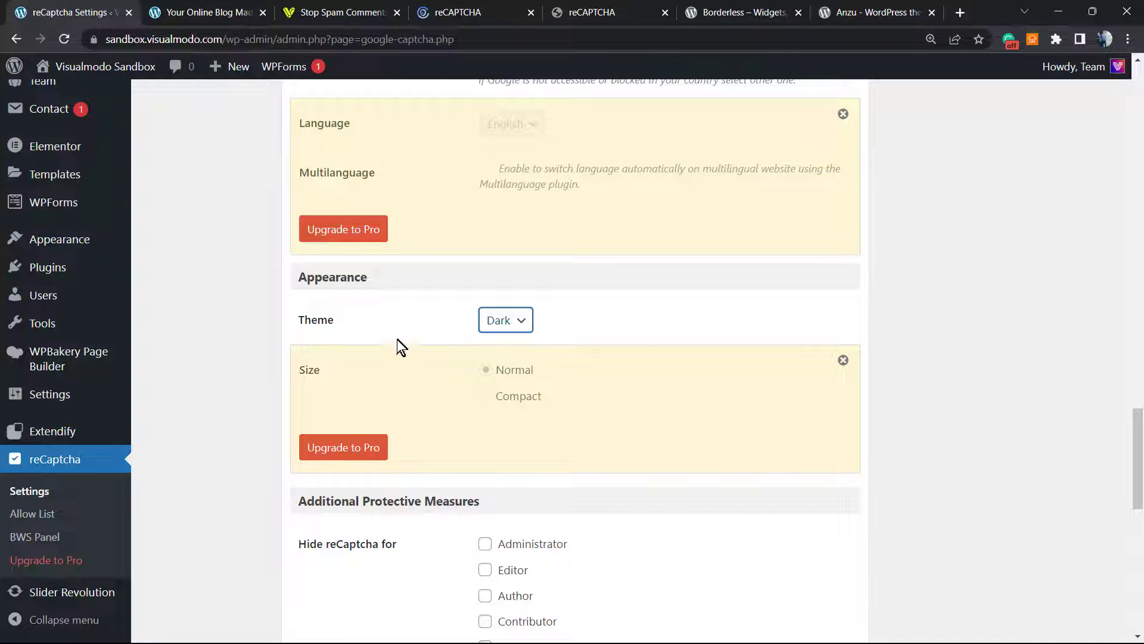
pyautogui.scroll(-2, 410, 325)
pyautogui.scroll(-5, 393, 358)
pyautogui.scroll(-3, 346, 374)
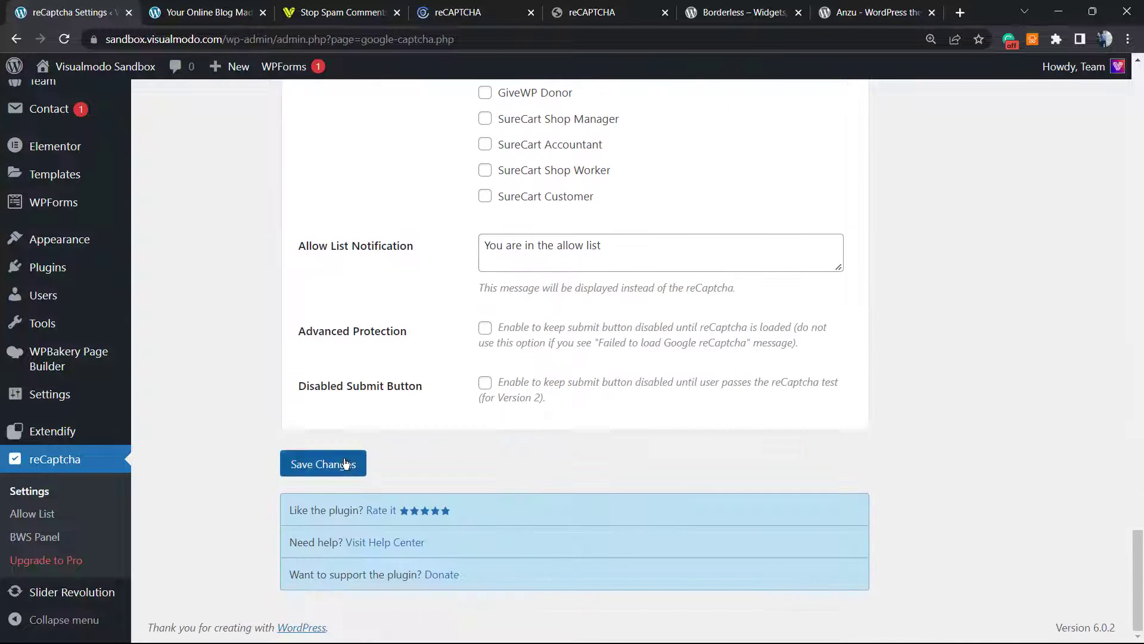
pyautogui.click(346, 464)
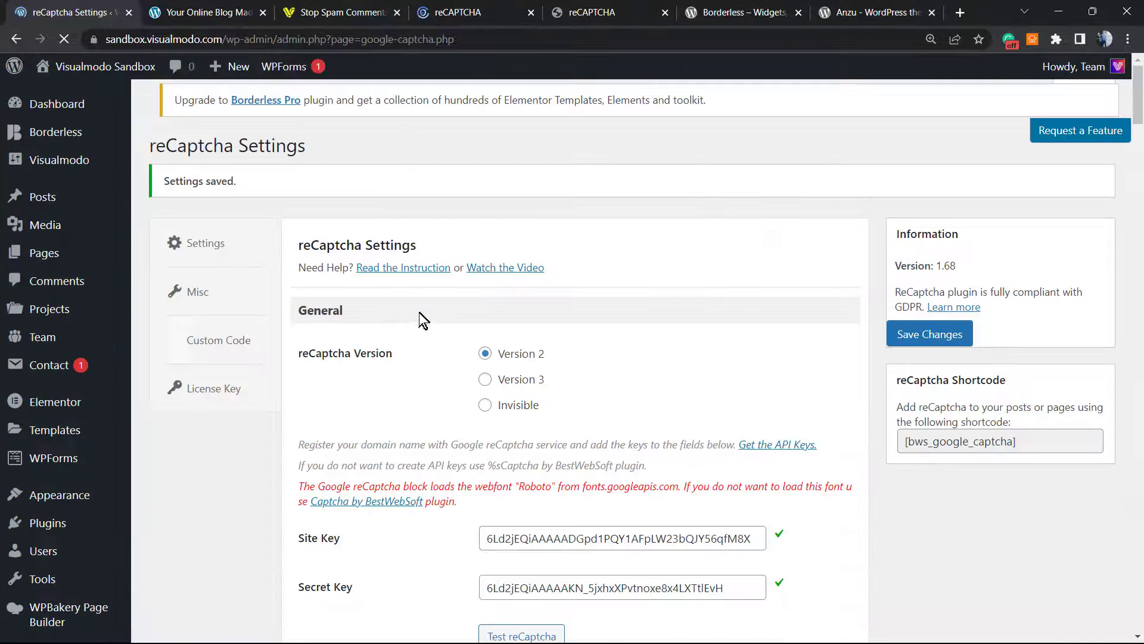
pyautogui.scroll(-3, 419, 320)
pyautogui.scroll(-2, 420, 322)
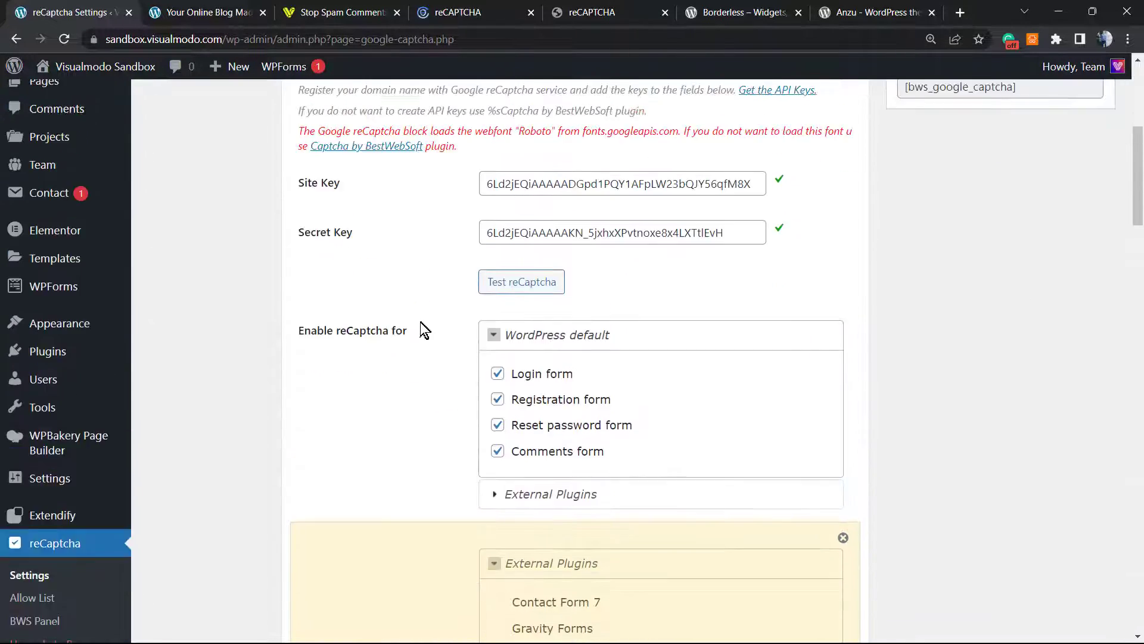
pyautogui.scroll(2, 420, 322)
# Test the dark 'I'm not a robot' widget and check it on the blog comment form.
pyautogui.click(494, 423)
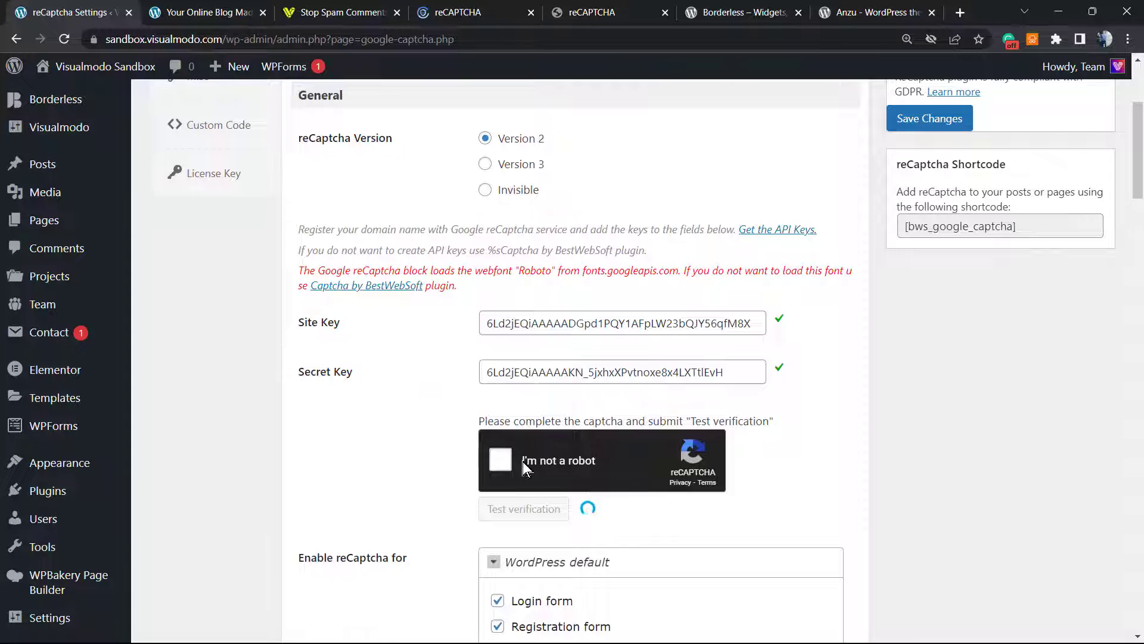
pyautogui.click(208, 12)
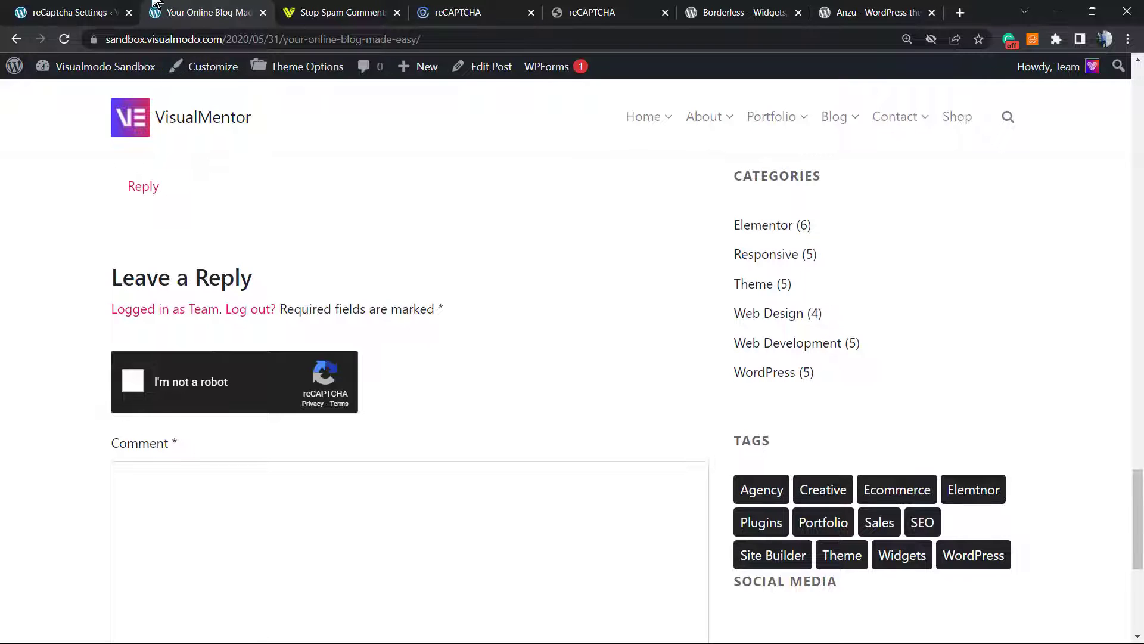
pyautogui.click(70, 12)
pyautogui.scroll(-8, 421, 426)
pyautogui.scroll(-5, 417, 423)
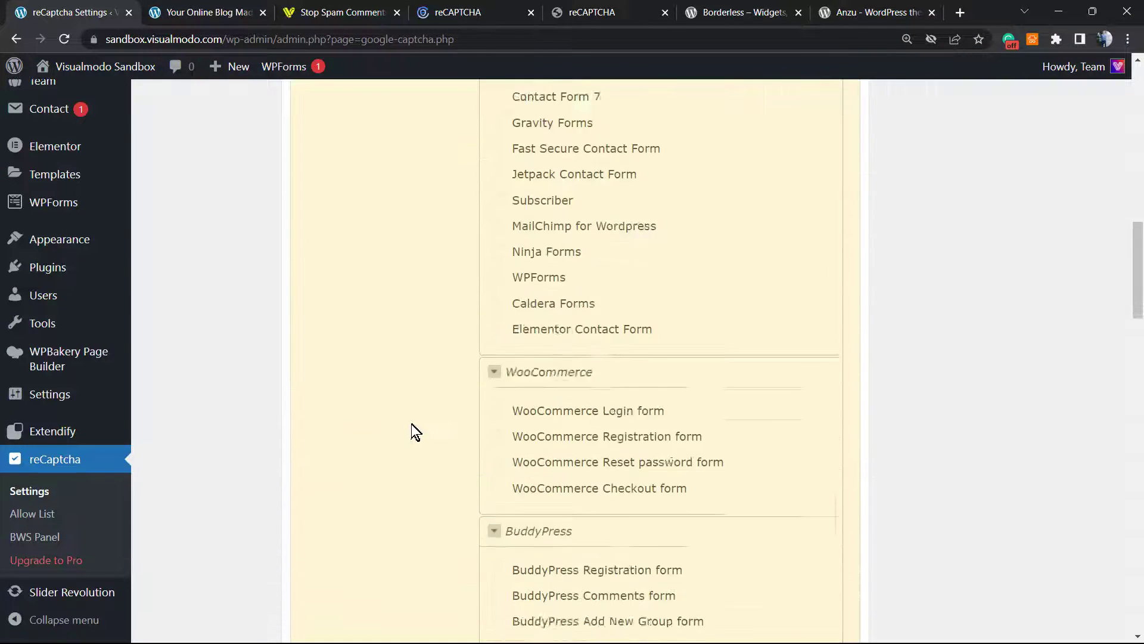
pyautogui.scroll(-4, 412, 424)
pyautogui.scroll(-4, 397, 420)
pyautogui.scroll(-4, 395, 413)
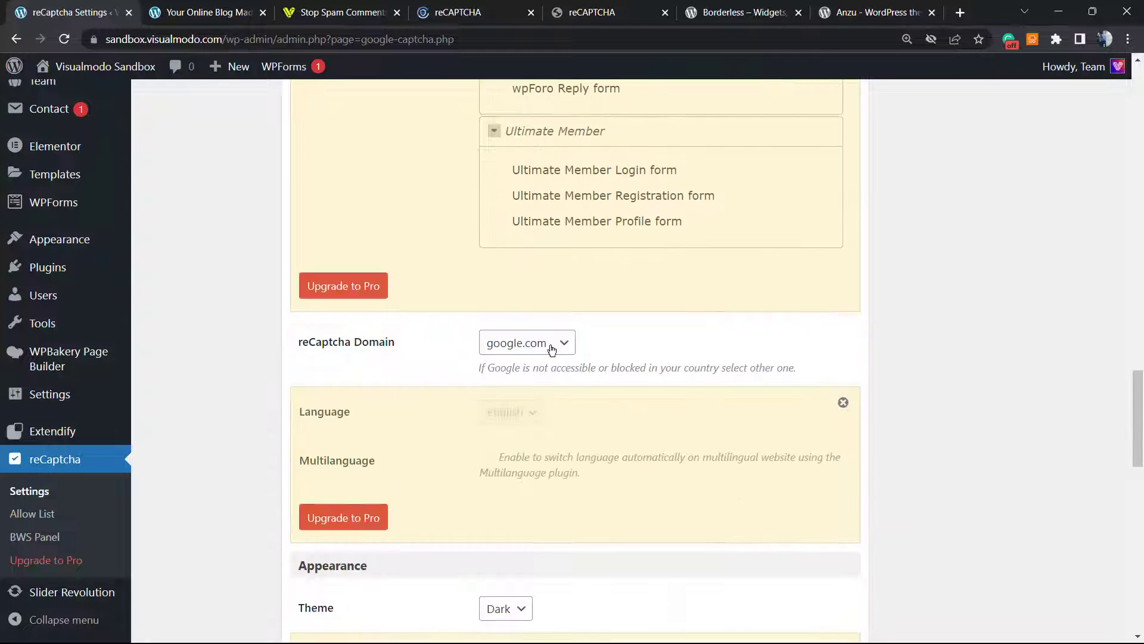
pyautogui.scroll(-3, 541, 346)
# Set the theme back to Light and hide reCAPTCHA for Administrator, Editor and Author.
pyautogui.click(521, 385)
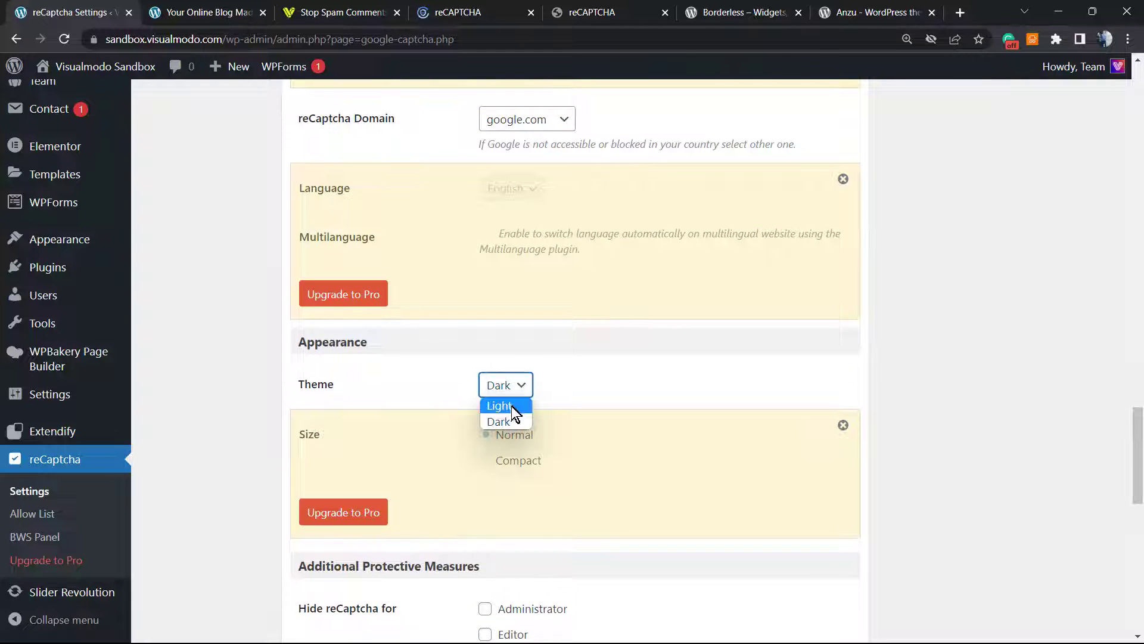
pyautogui.click(511, 406)
pyautogui.scroll(-3, 523, 382)
pyautogui.scroll(-3, 484, 367)
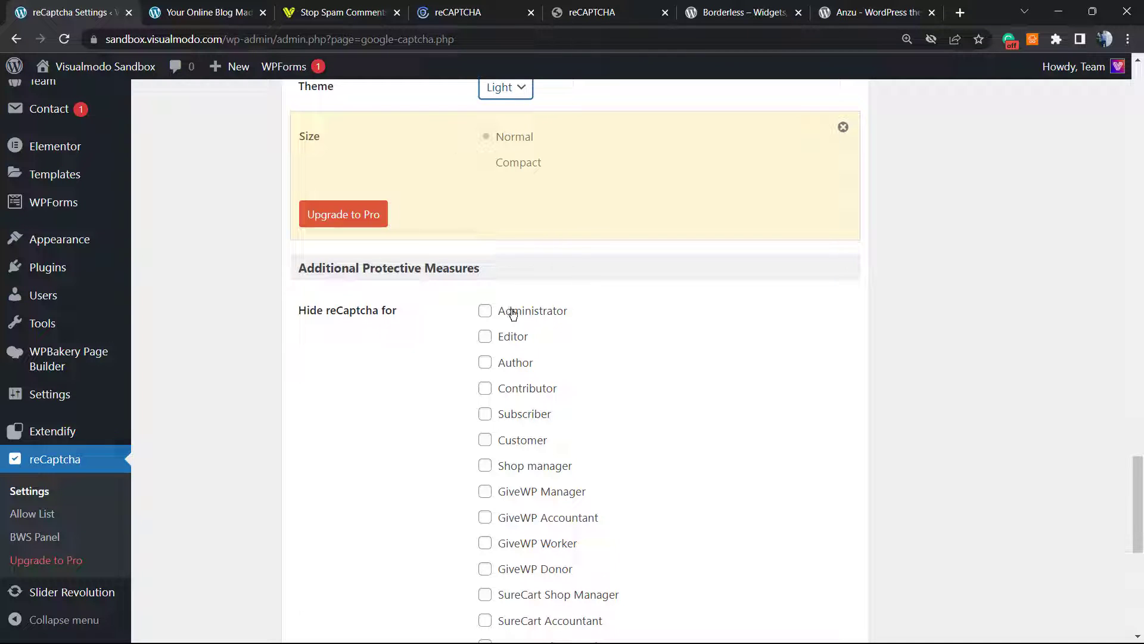
pyautogui.click(485, 311)
pyautogui.click(508, 337)
pyautogui.click(486, 362)
pyautogui.scroll(-2, 515, 357)
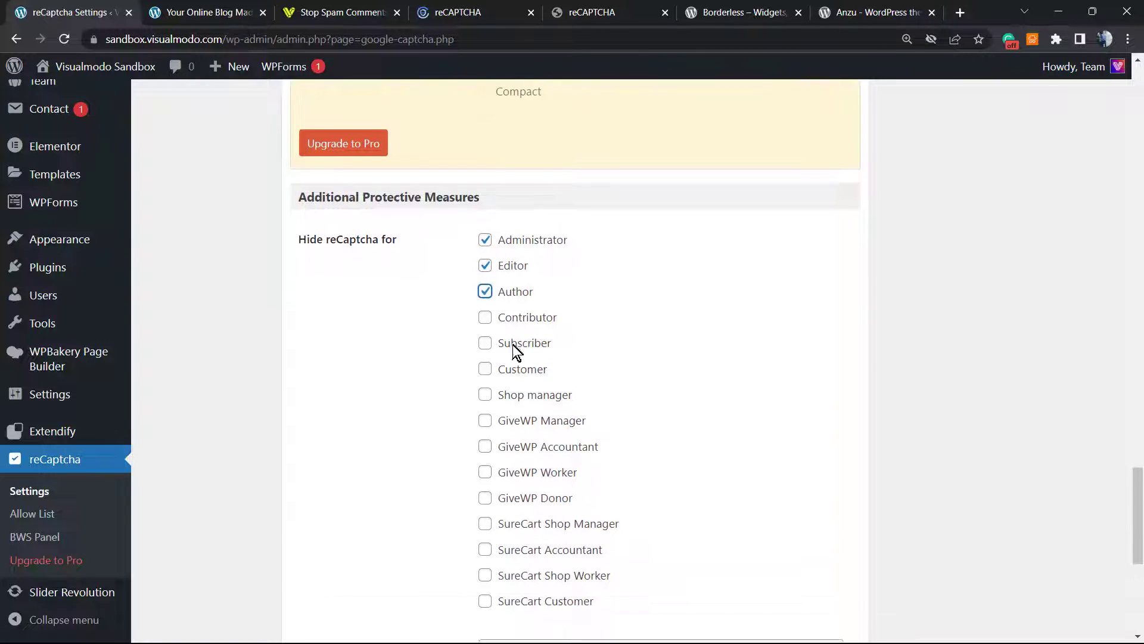
pyautogui.scroll(-1, 450, 335)
pyautogui.scroll(-1, 433, 323)
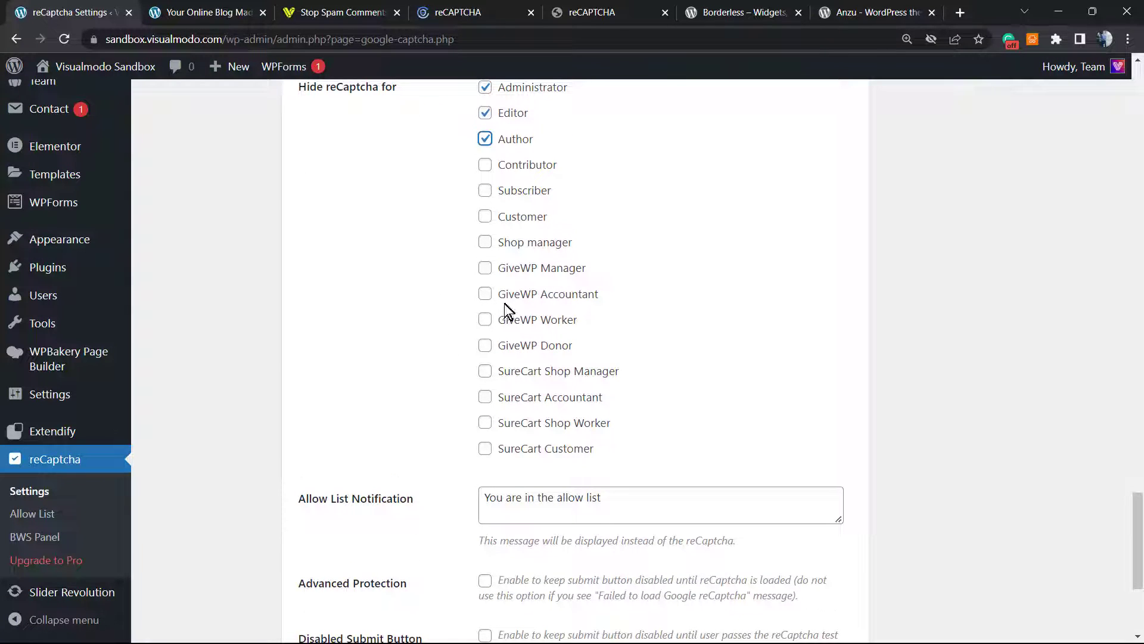
pyautogui.scroll(-1, 449, 380)
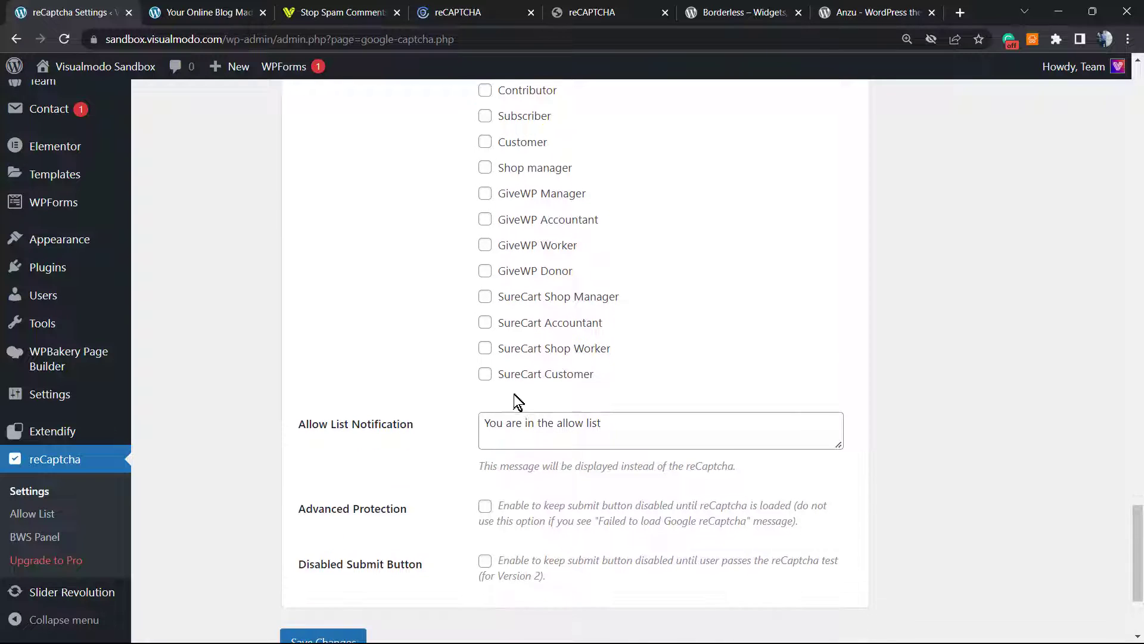
pyautogui.scroll(-1, 446, 357)
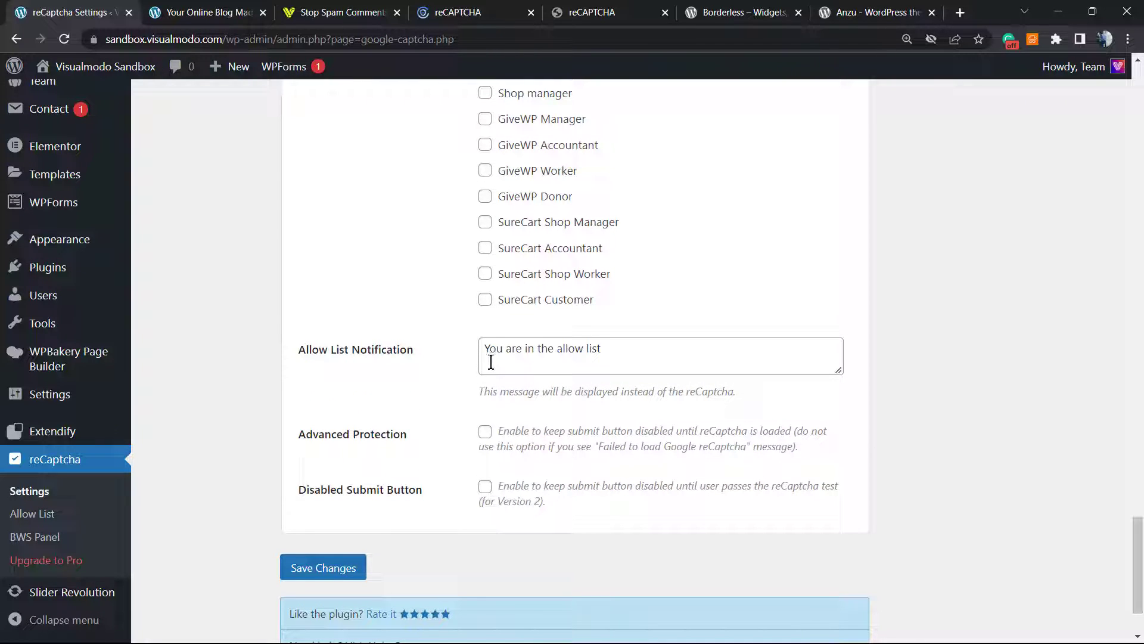
# Leave the allow list message unchanged and save the settings.
pyautogui.click(553, 348)
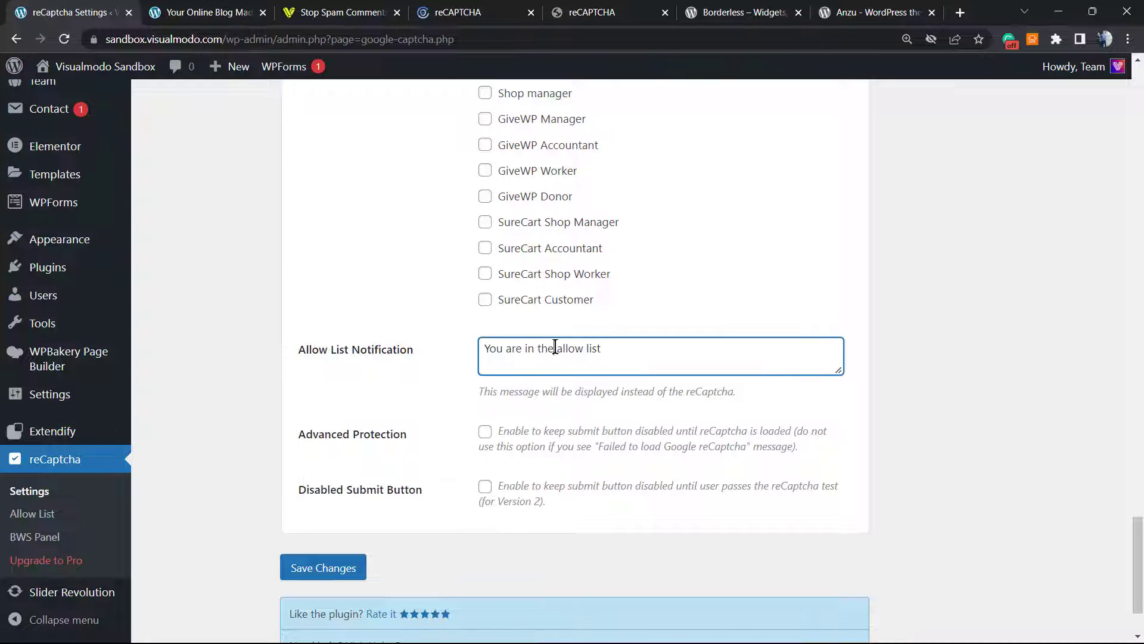
pyautogui.tripleClick(539, 353)
pyautogui.click(391, 328)
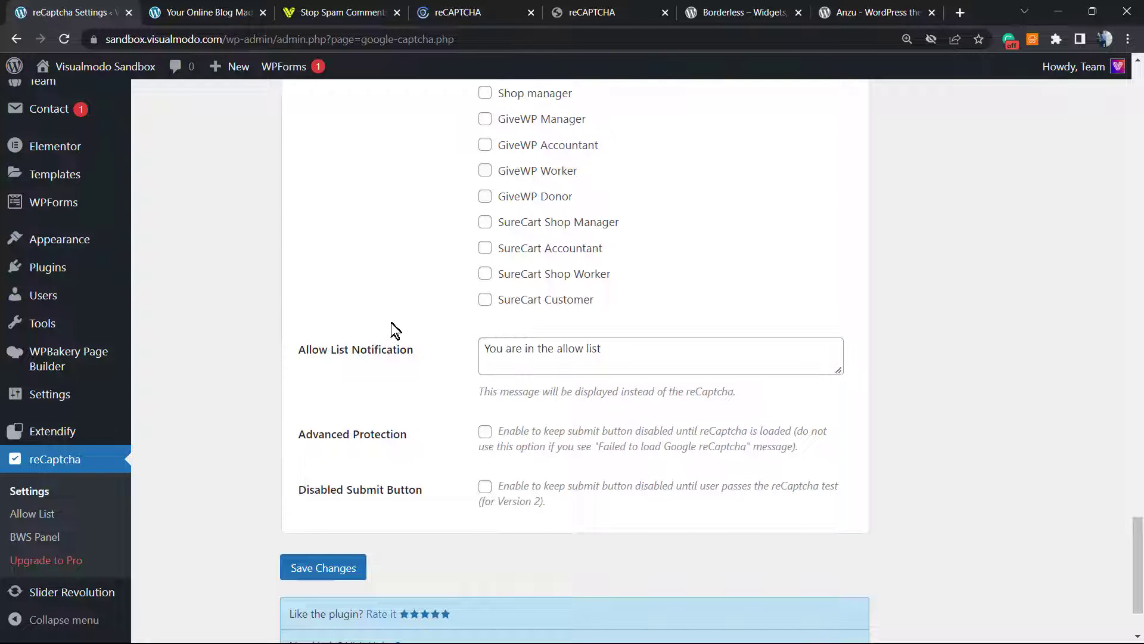
pyautogui.scroll(-2, 424, 376)
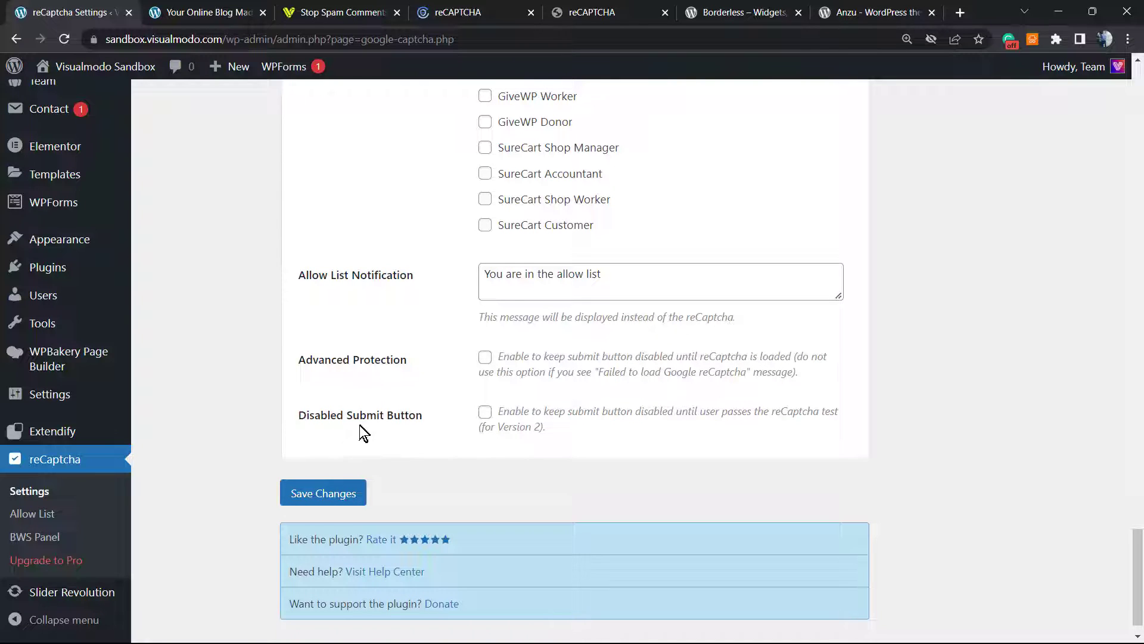
pyautogui.click(323, 493)
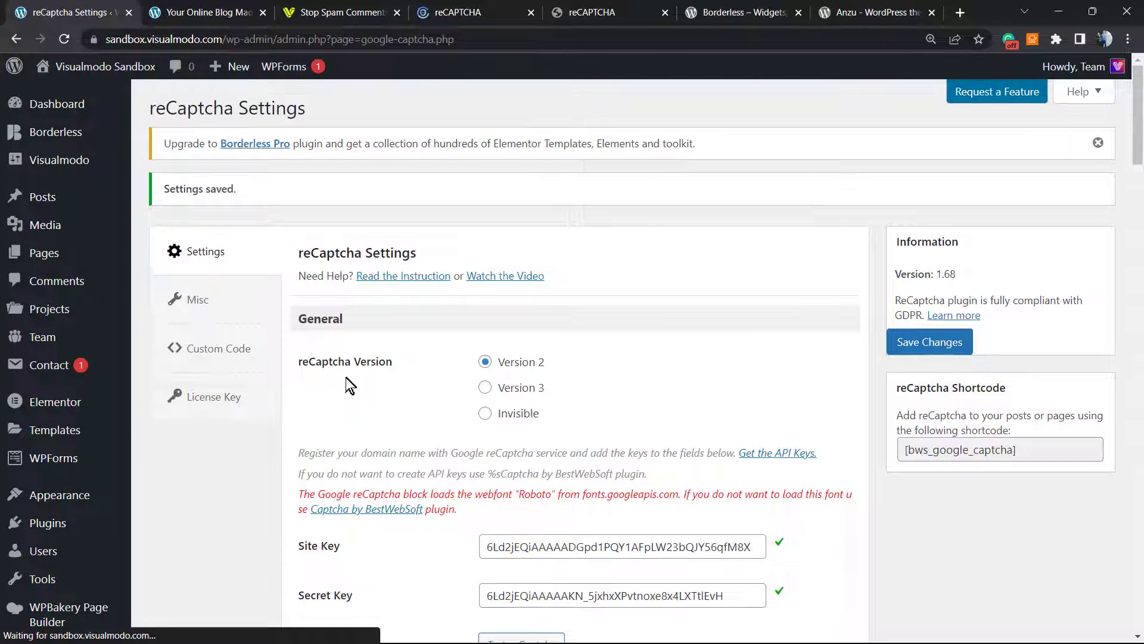
pyautogui.scroll(-5, 346, 377)
pyautogui.scroll(-5, 343, 377)
pyautogui.scroll(-5, 343, 378)
pyautogui.scroll(-5, 344, 378)
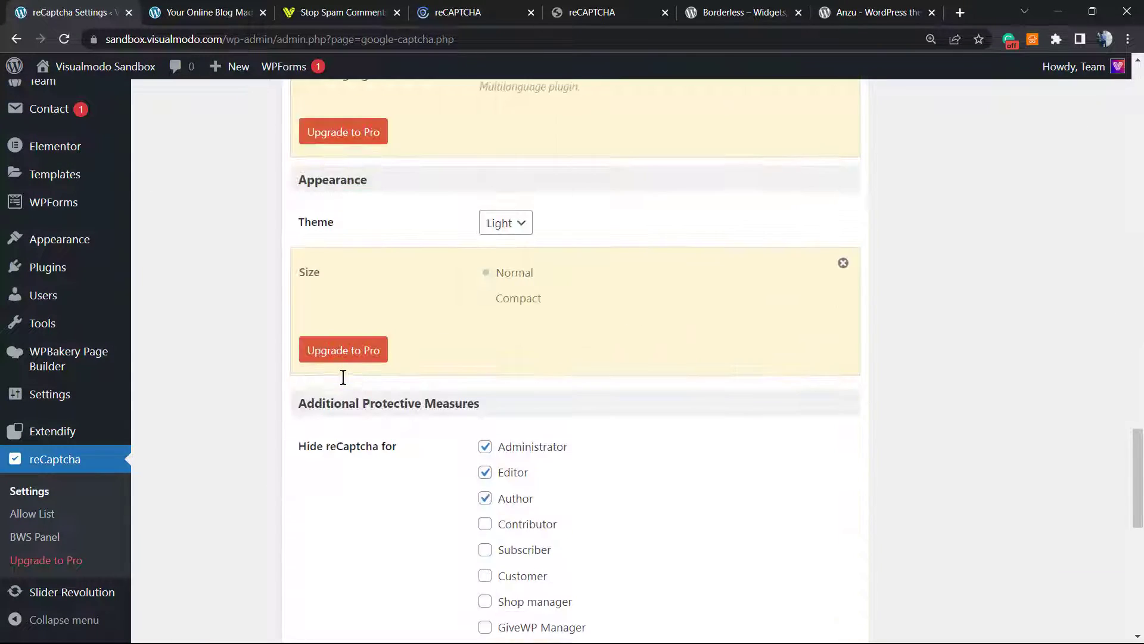
pyautogui.scroll(-1, 344, 378)
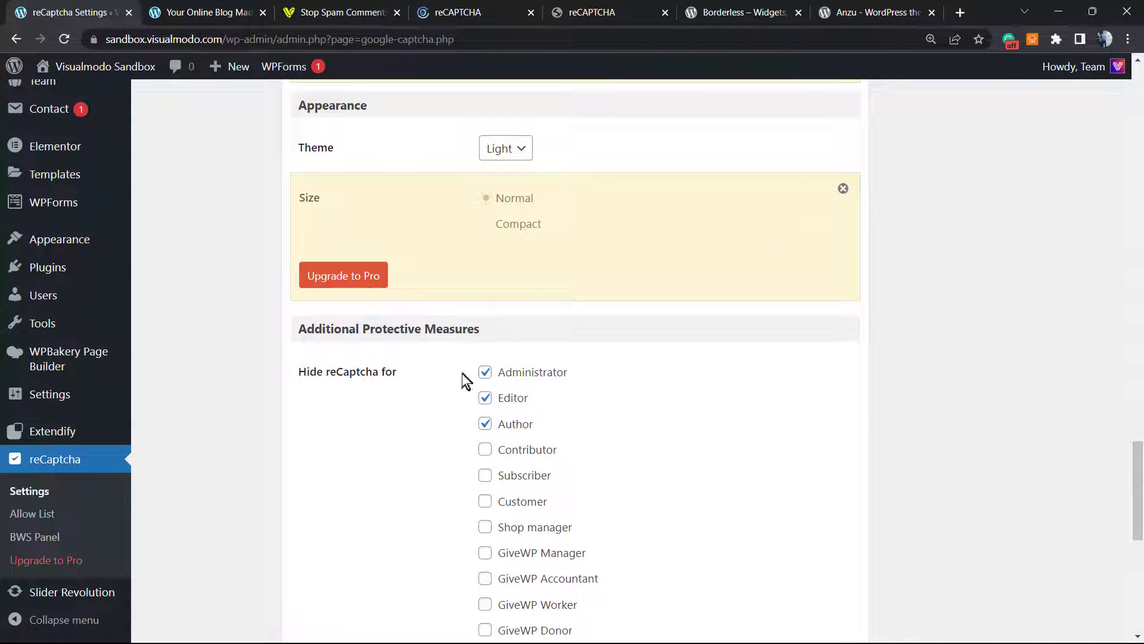
# Reload the blog post to see the comment form without the captcha for the logged-in user.
pyautogui.click(205, 12)
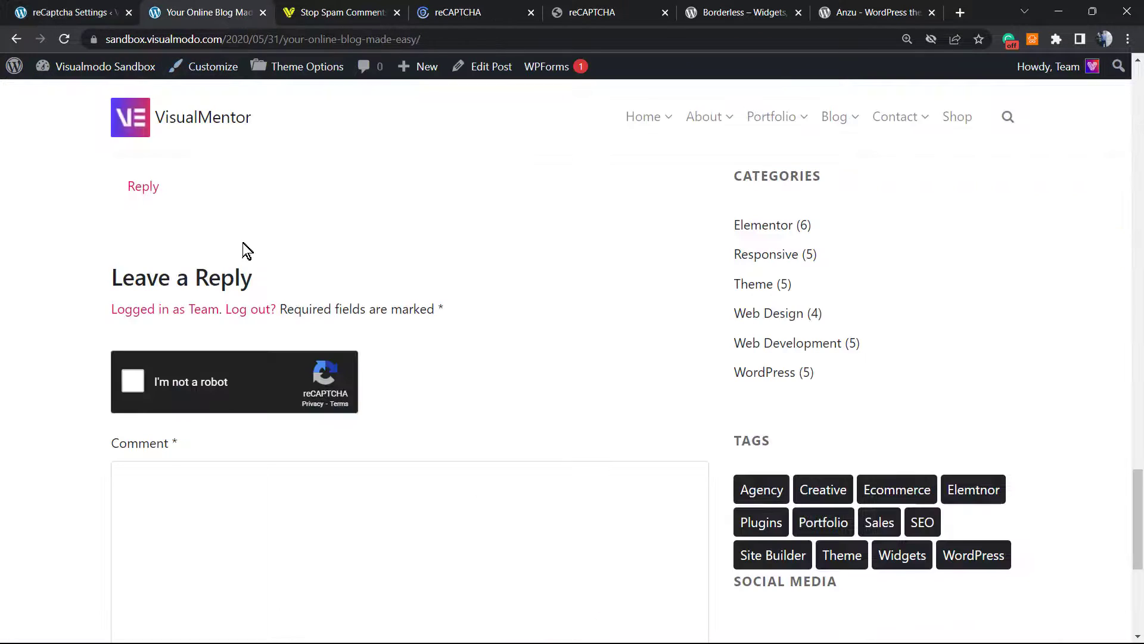
pyautogui.press('F5')
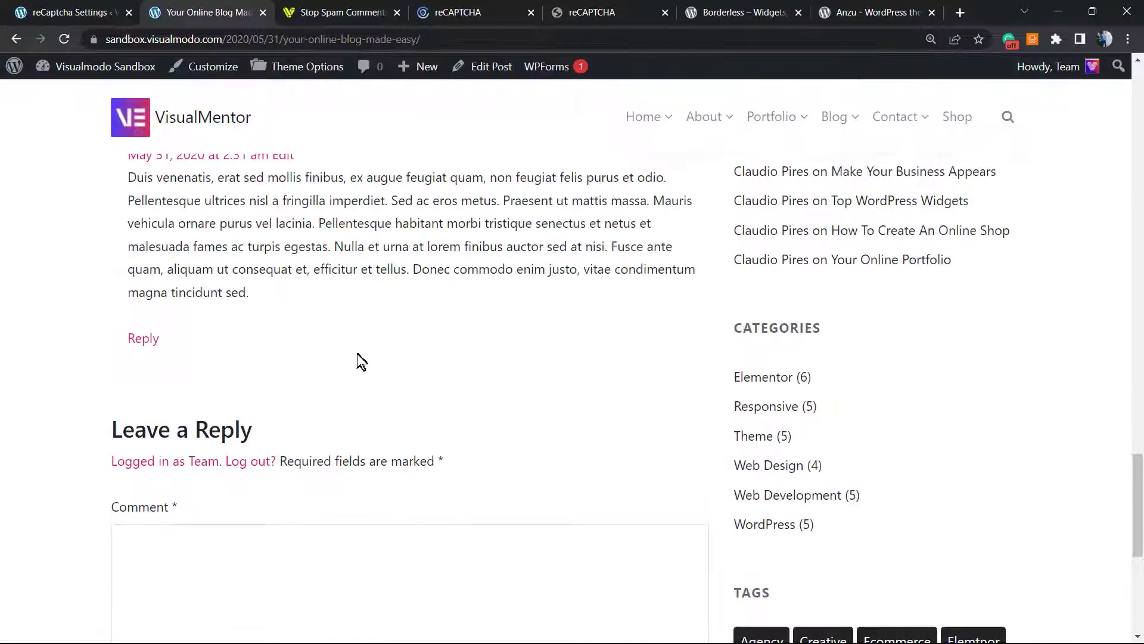
# Untick Administrator, Editor and Author under Hide reCaptcha for.
pyautogui.click(70, 11)
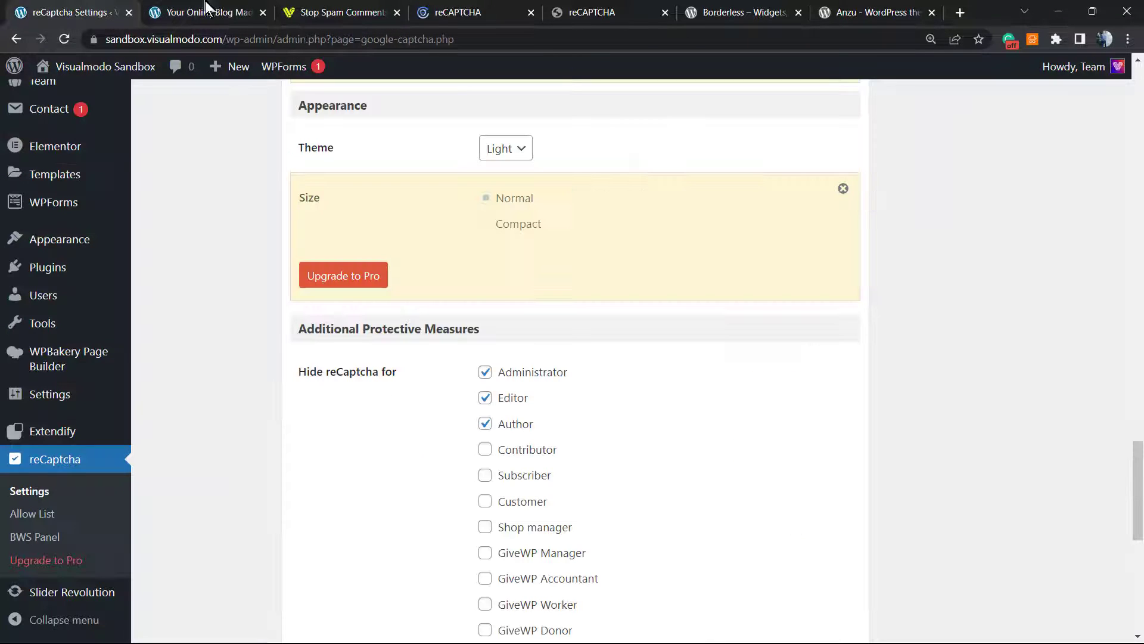
pyautogui.click(485, 372)
pyautogui.click(485, 398)
pyautogui.click(485, 422)
pyautogui.scroll(5, 292, 390)
pyautogui.scroll(5, 265, 391)
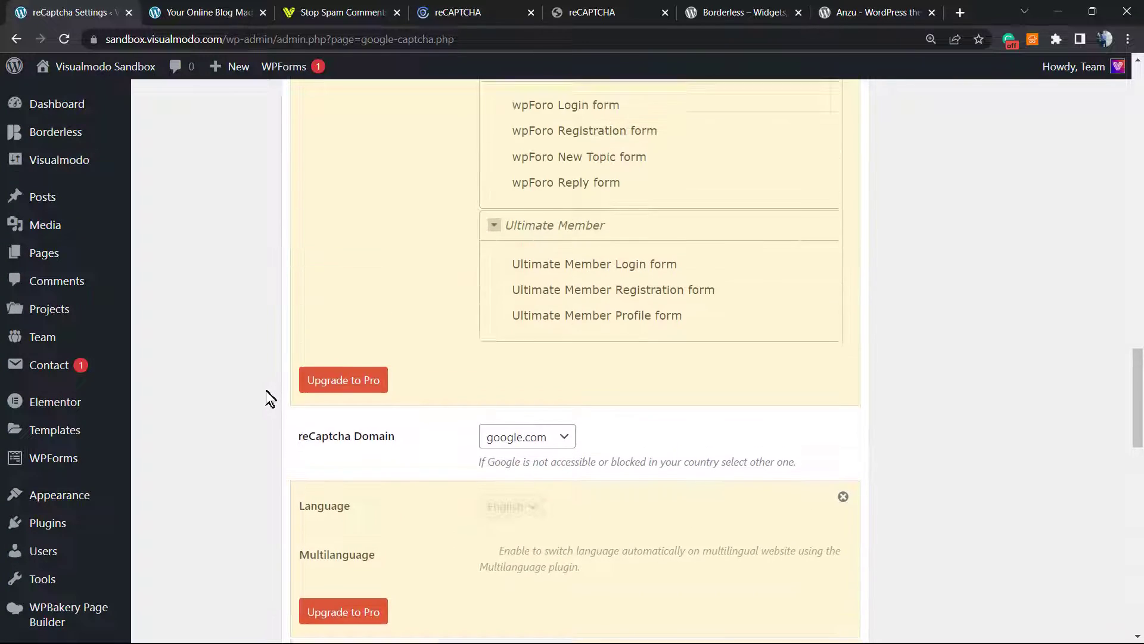
pyautogui.scroll(5, 265, 385)
pyautogui.scroll(5, 267, 373)
pyautogui.scroll(5, 266, 373)
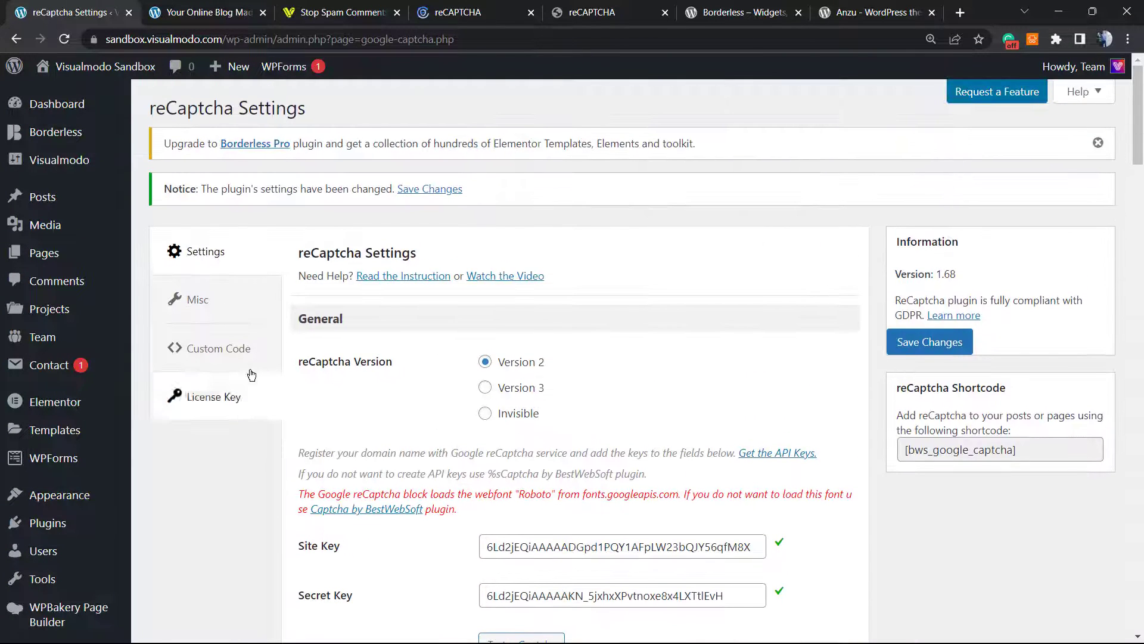
# Look over the Misc settings and the Custom Code PHP editor.
pyautogui.click(197, 300)
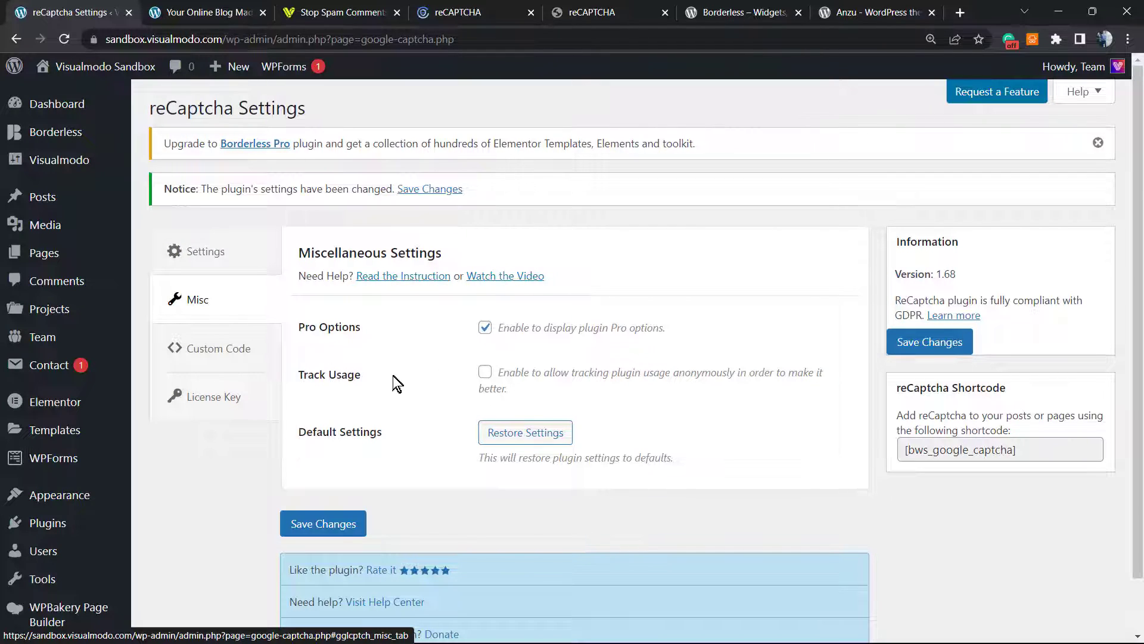
pyautogui.doubleClick(319, 376)
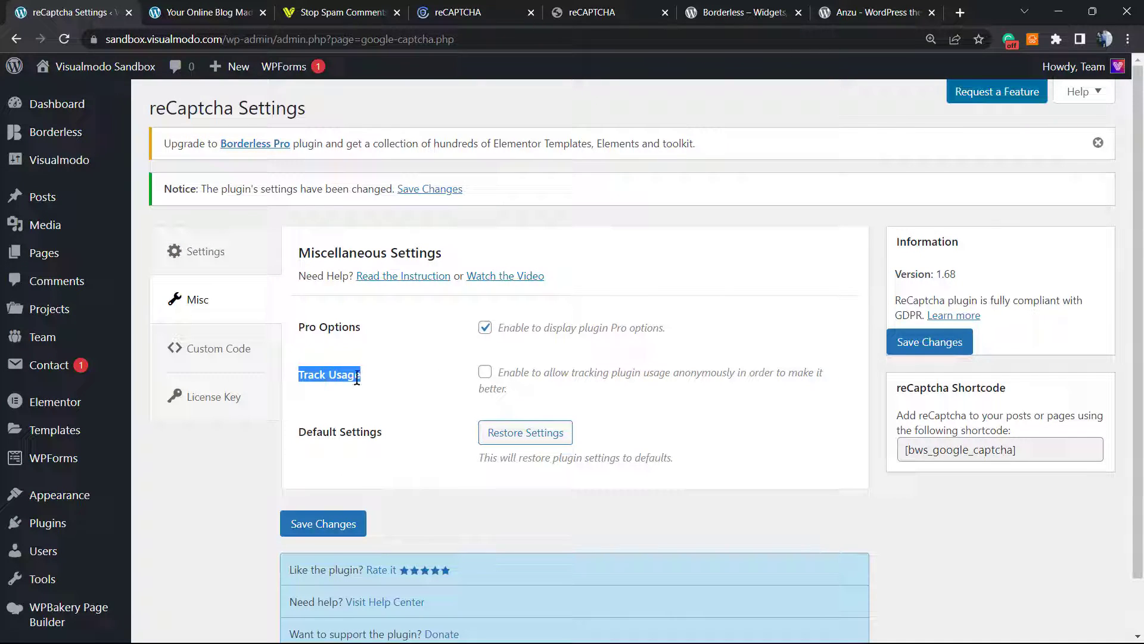
pyautogui.click(183, 353)
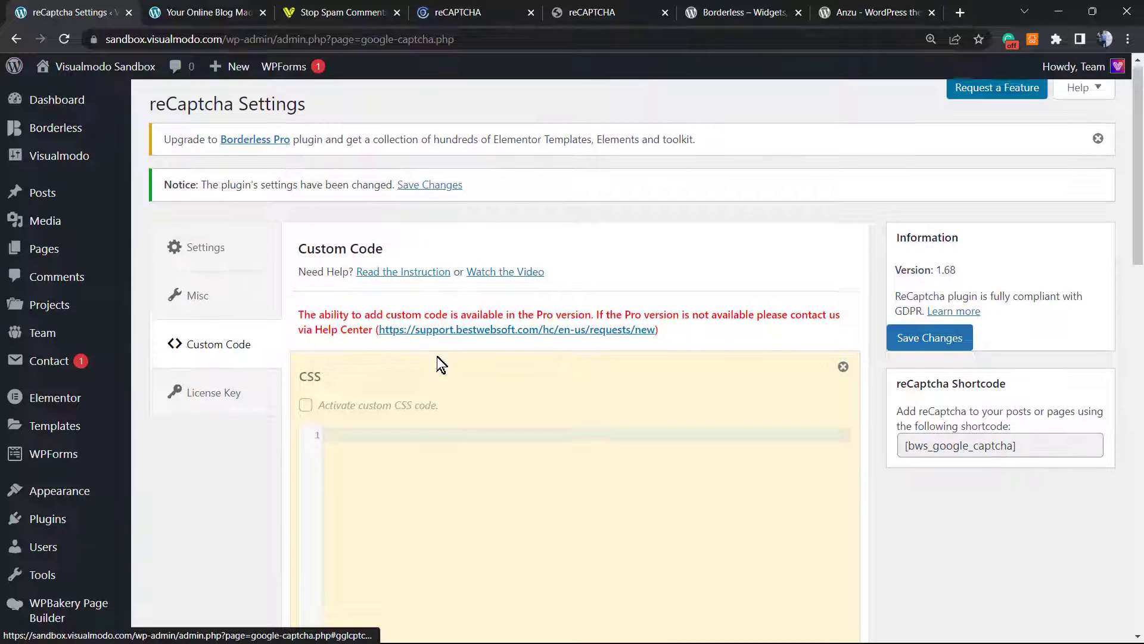
pyautogui.scroll(-6, 437, 357)
pyautogui.scroll(-5, 415, 355)
pyautogui.scroll(5, 398, 349)
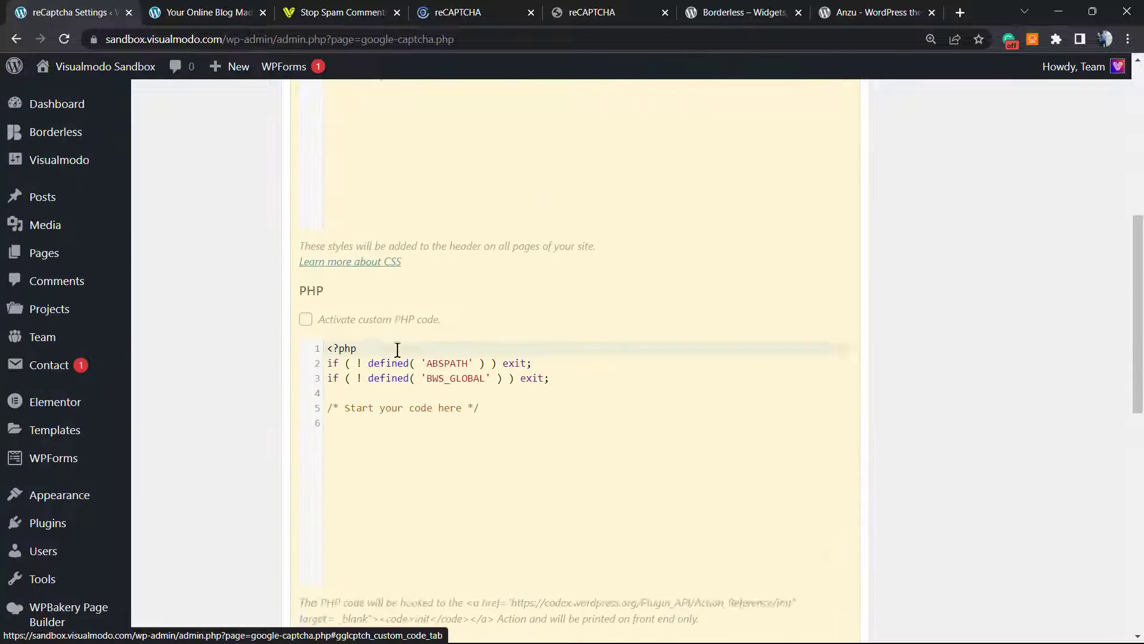
pyautogui.scroll(5, 380, 510)
pyautogui.scroll(-5, 378, 501)
pyautogui.click(371, 351)
pyautogui.click(348, 288)
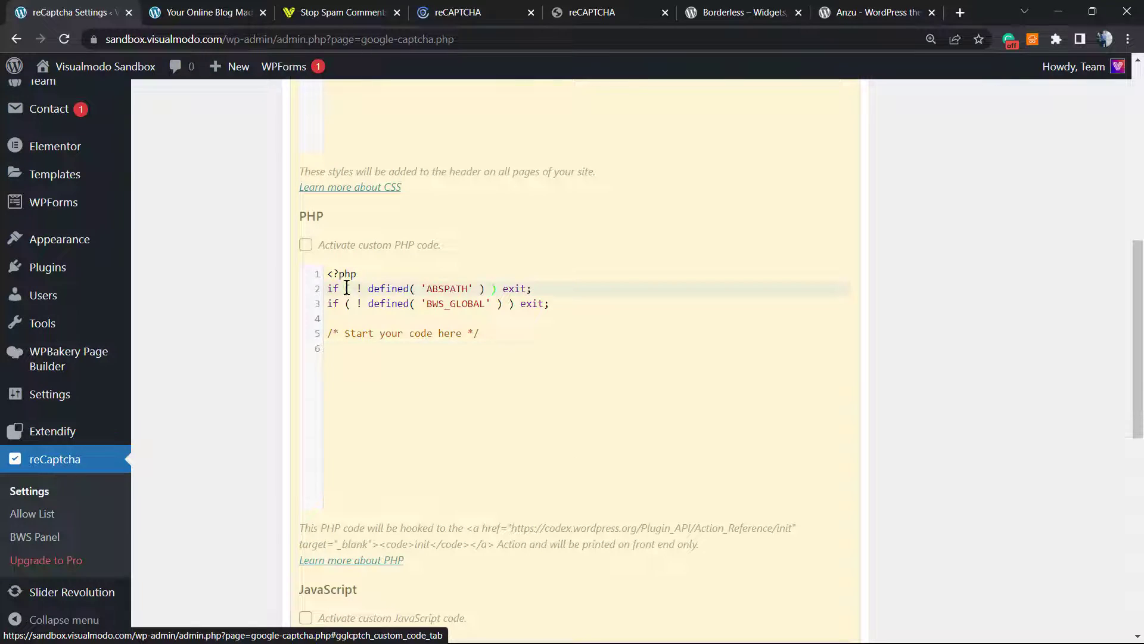
pyautogui.click(389, 352)
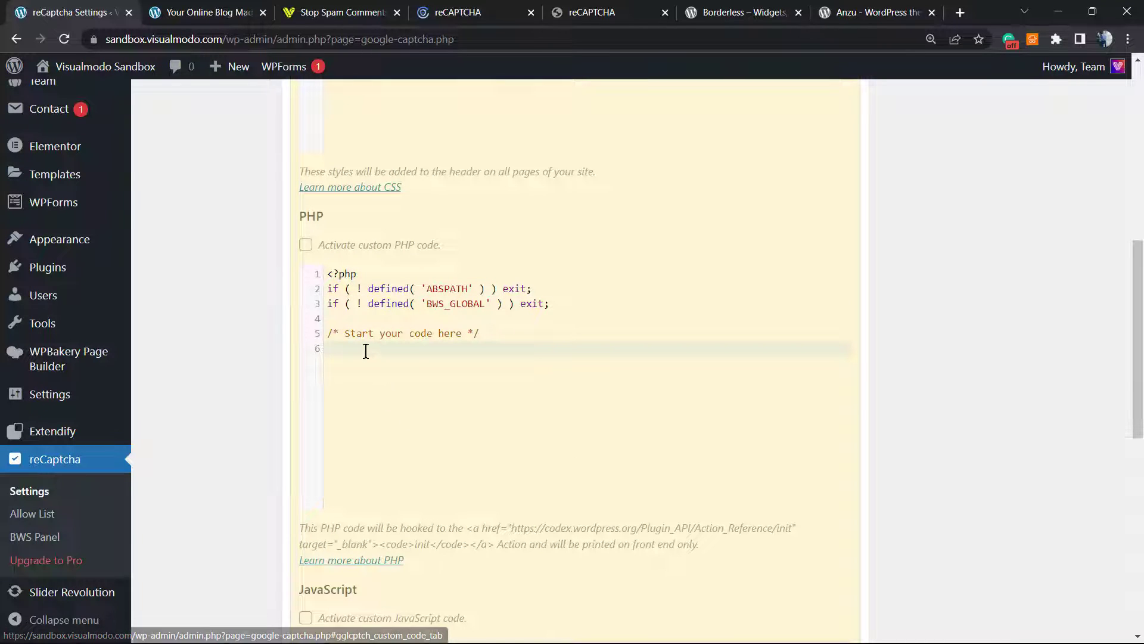
pyautogui.scroll(5, 366, 355)
pyautogui.scroll(3, 365, 356)
pyautogui.scroll(2, 306, 363)
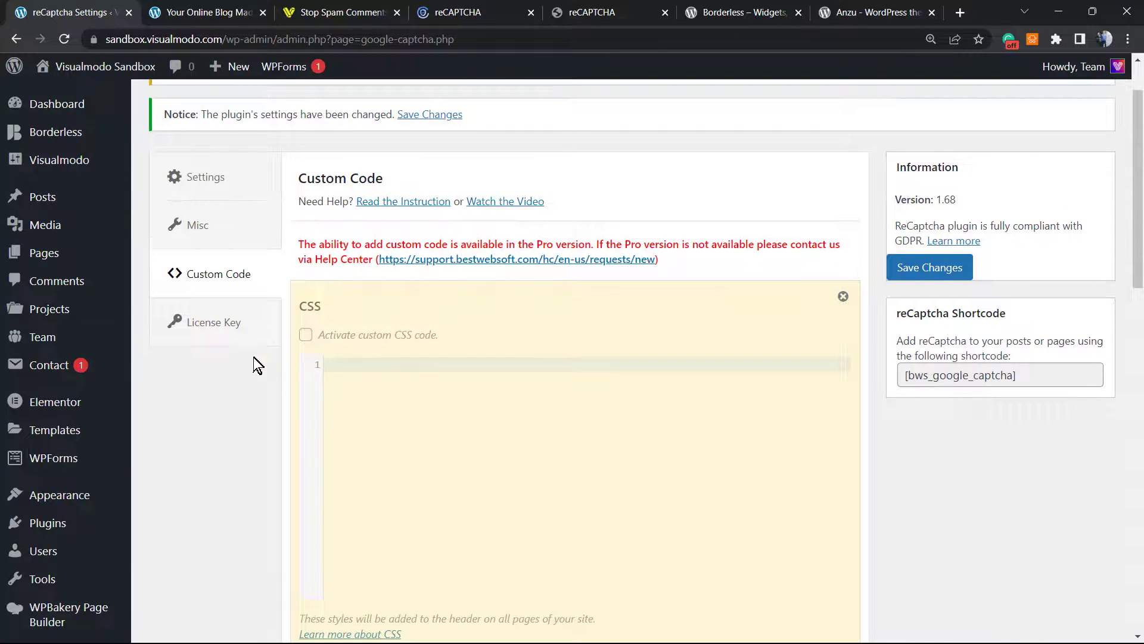
# Review the License Key page and return to the main Settings page.
pyautogui.click(204, 322)
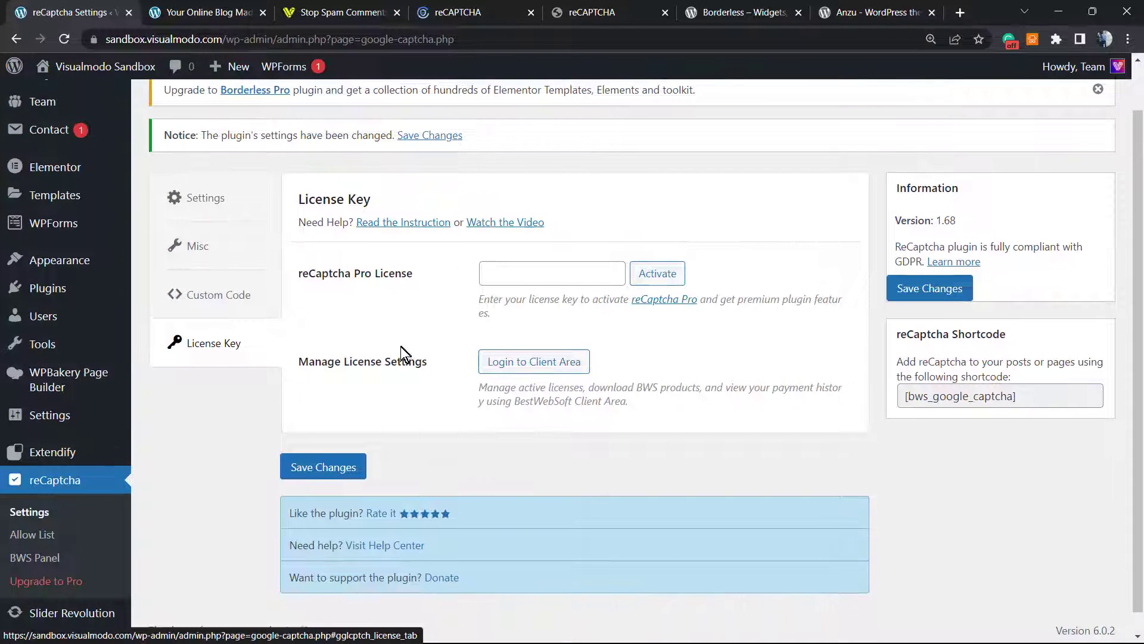
pyautogui.scroll(2, 401, 351)
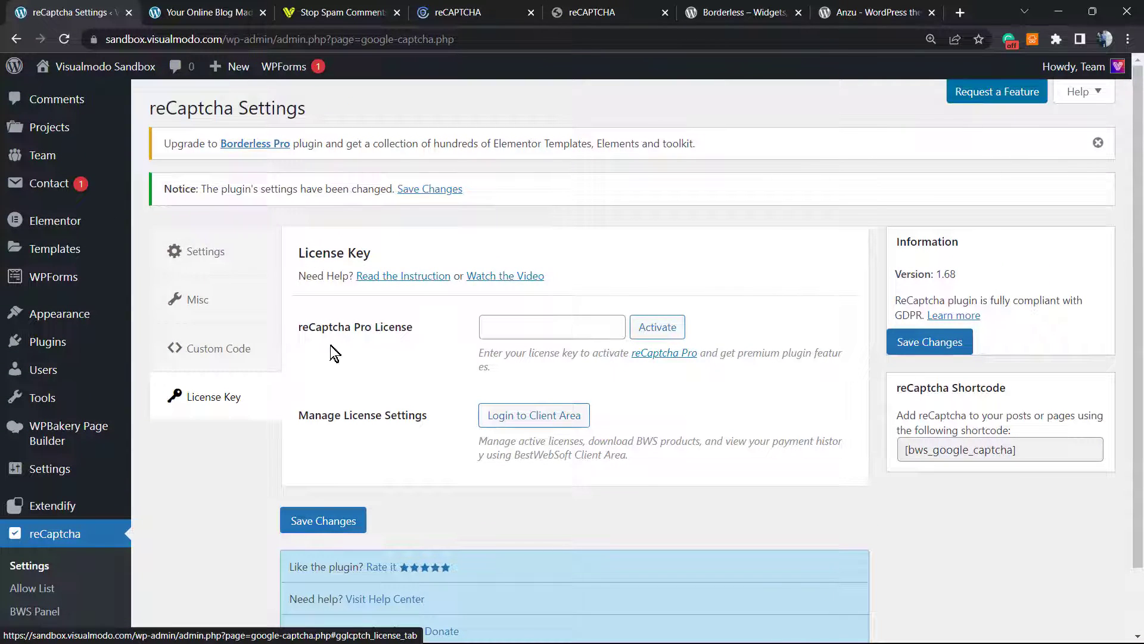
pyautogui.click(205, 250)
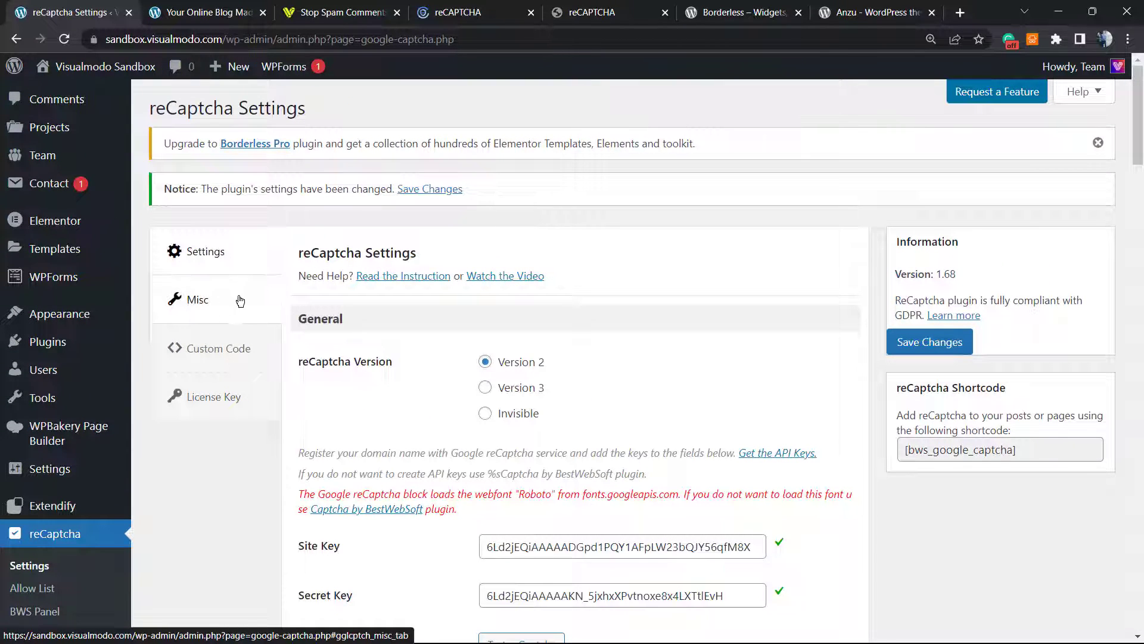
# Save the reCaptcha settings with captcha hiding removed.
pyautogui.click(201, 12)
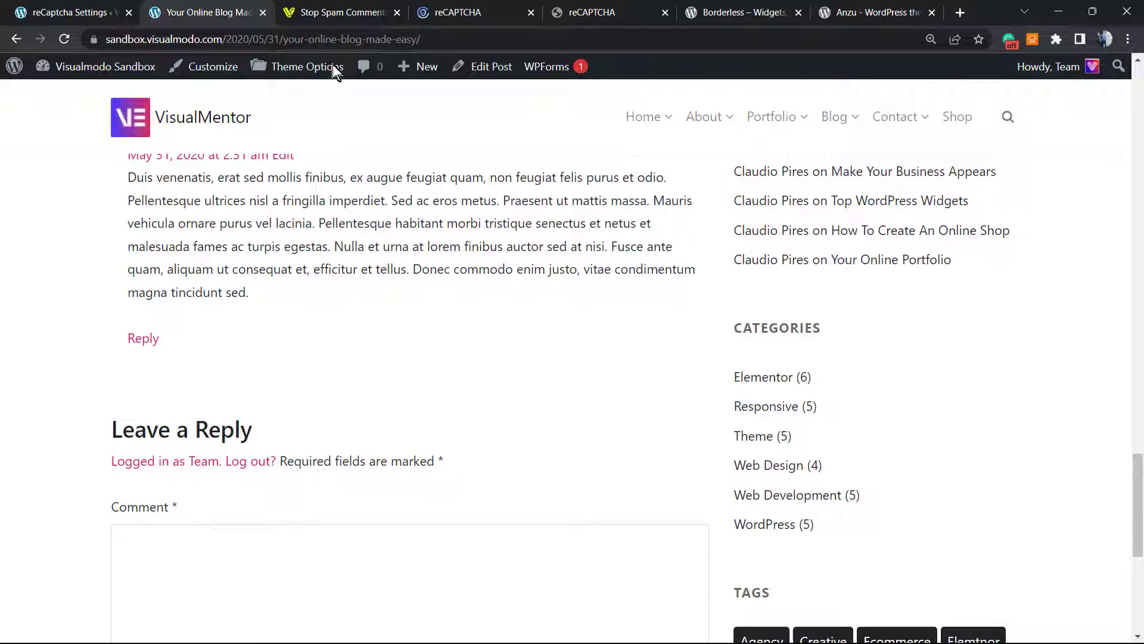
pyautogui.scroll(3, 376, 304)
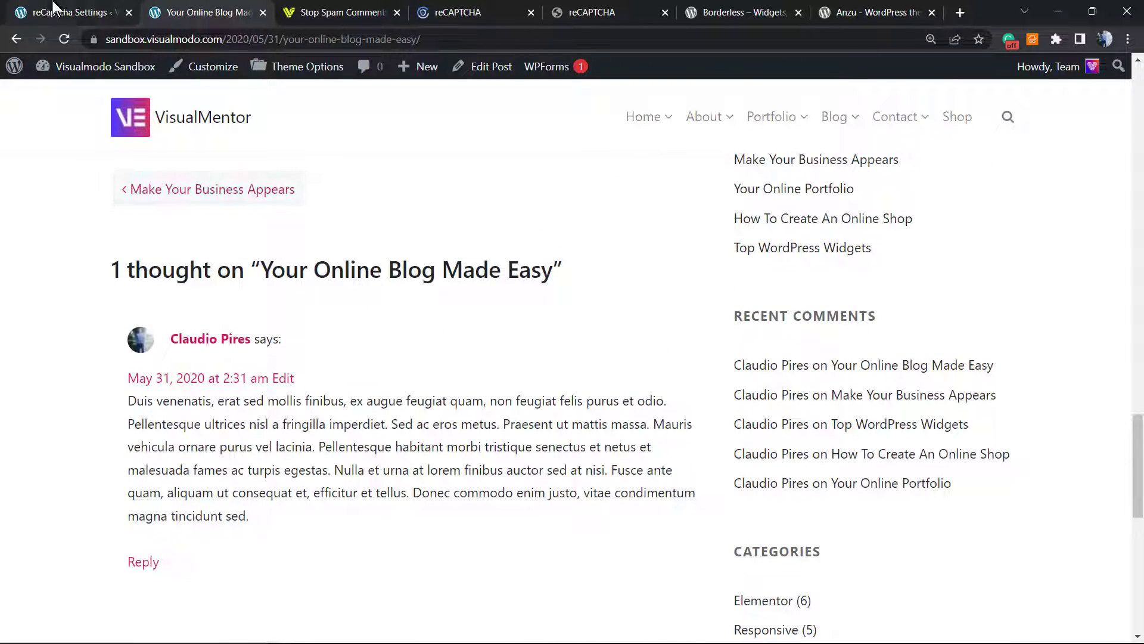
pyautogui.click(63, 11)
pyautogui.scroll(-5, 291, 362)
pyautogui.scroll(-5, 287, 362)
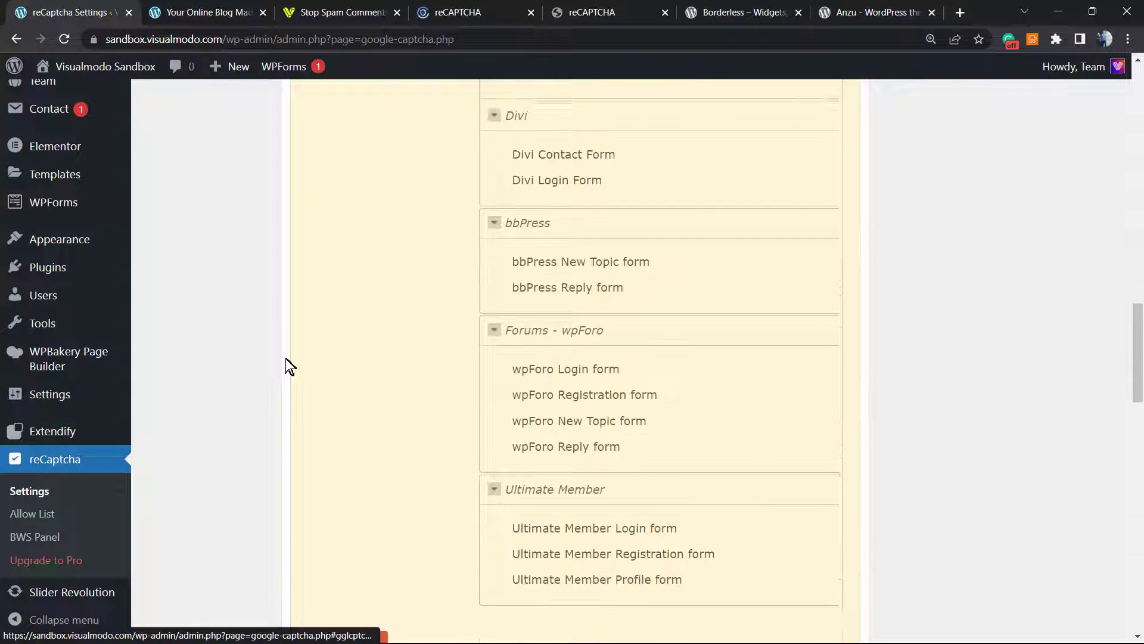
pyautogui.scroll(-5, 287, 362)
pyautogui.scroll(-5, 287, 362)
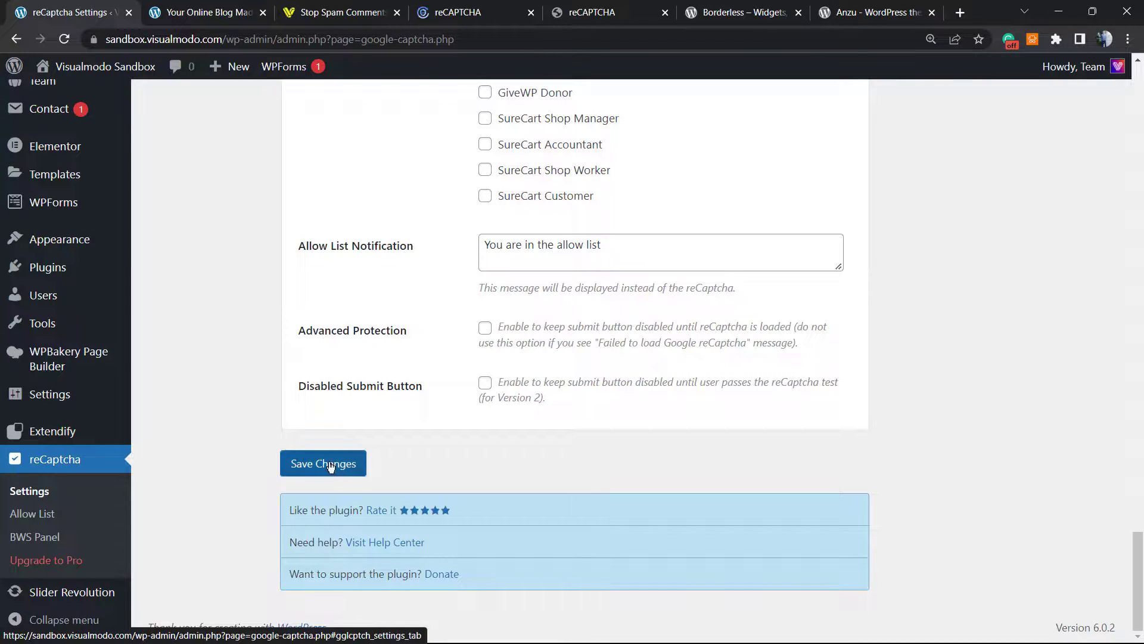
pyautogui.click(323, 464)
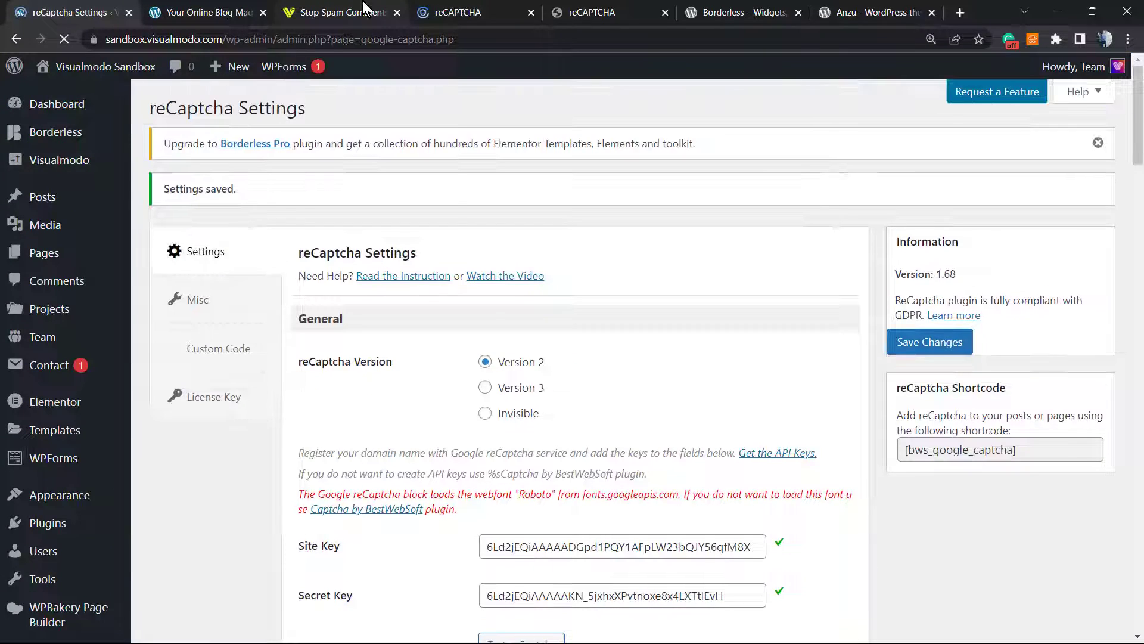
# Reload the blog post so the Leave a Reply form shows the 'I'm not a robot' box again.
pyautogui.click(343, 12)
pyautogui.click(457, 12)
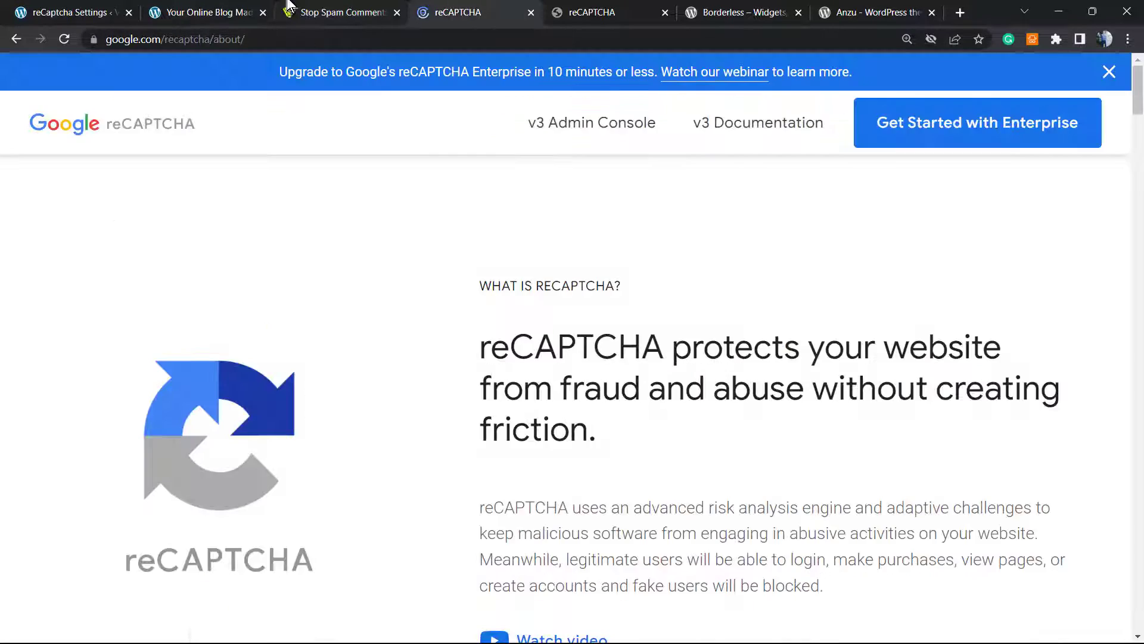
pyautogui.click(208, 12)
pyautogui.press('F5')
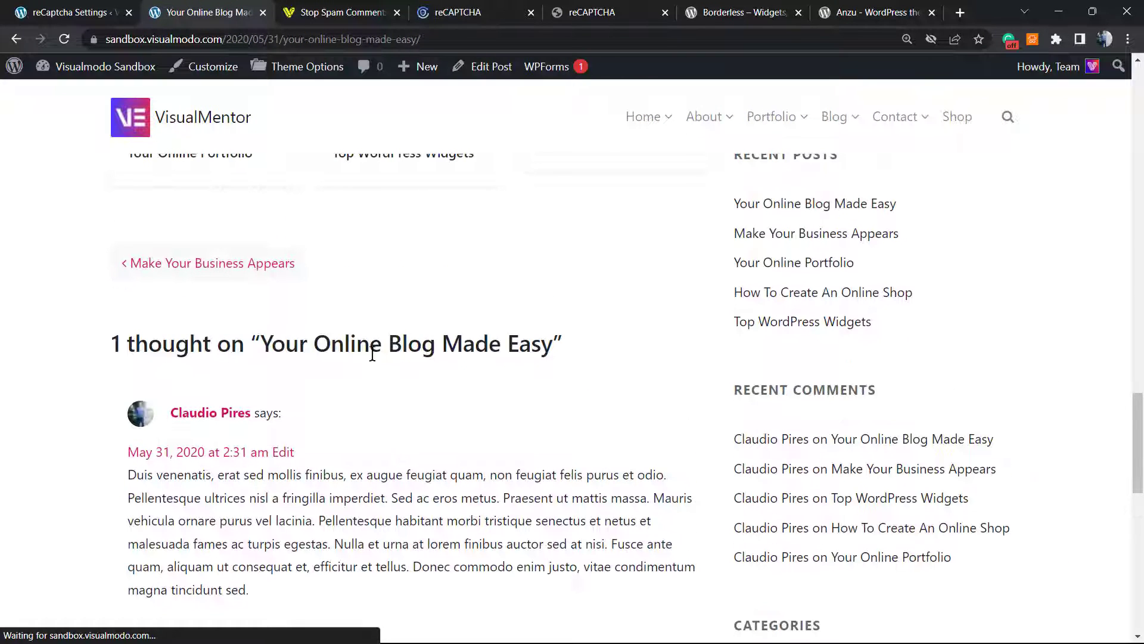
pyautogui.scroll(-3, 384, 358)
pyautogui.scroll(-3, 389, 349)
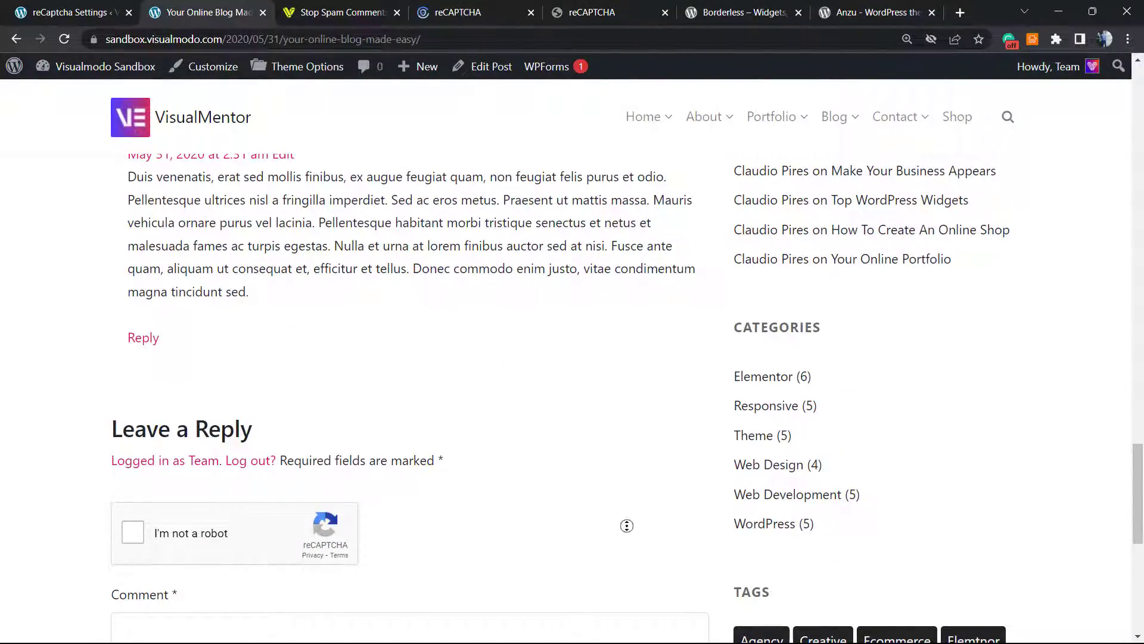
pyautogui.scroll(3, 519, 357)
pyautogui.scroll(5, 452, 304)
pyautogui.scroll(5, 451, 304)
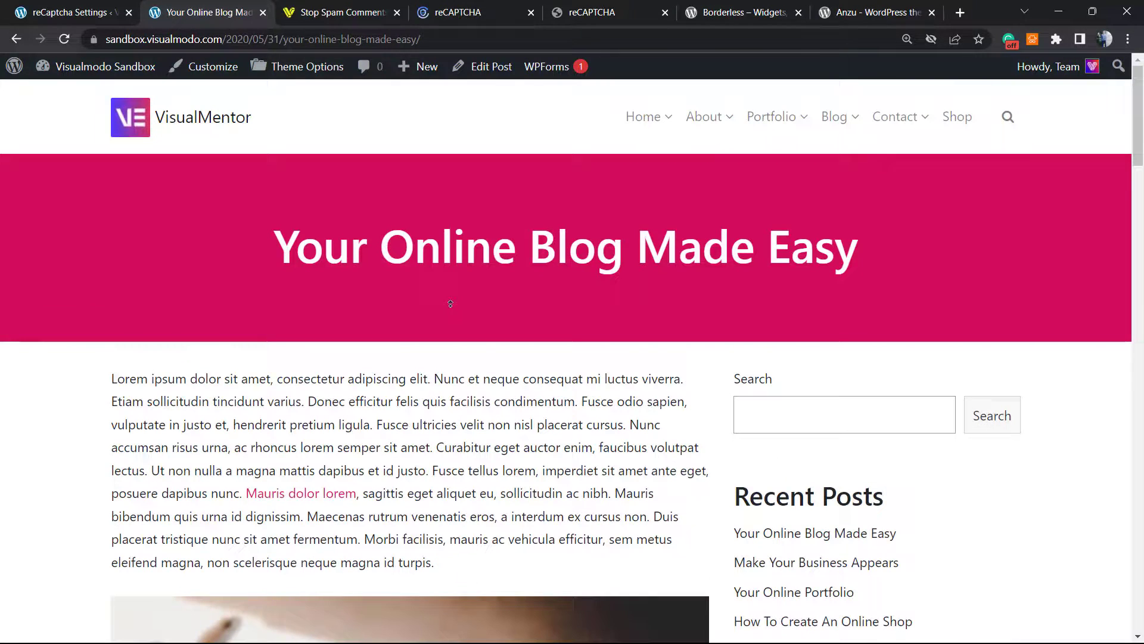
pyautogui.click(894, 116)
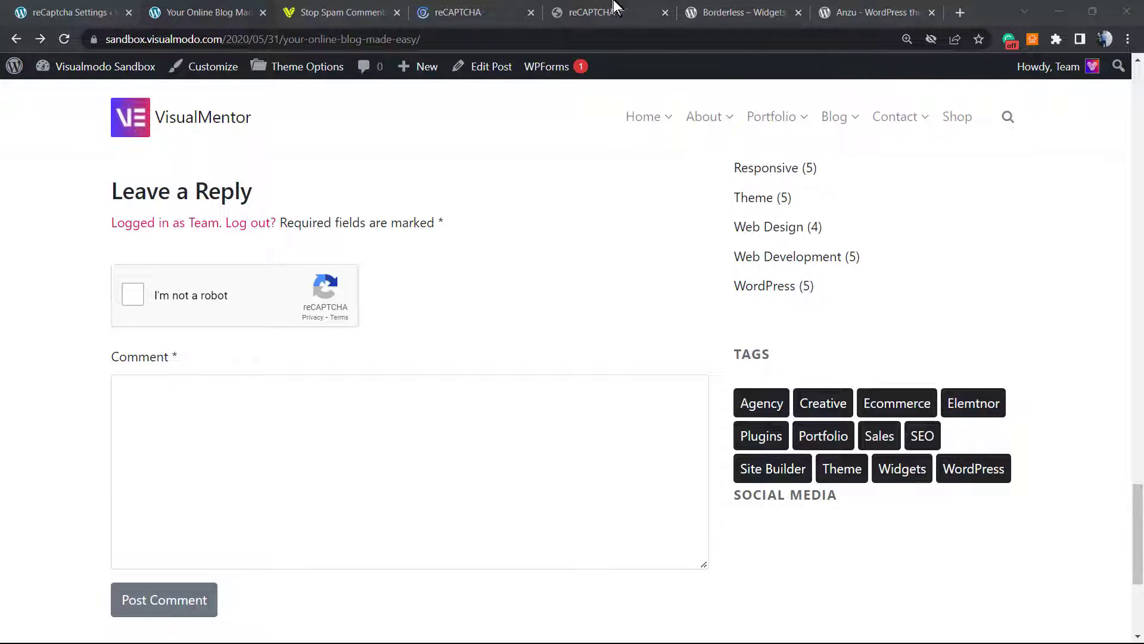
# Look over the Borderless plugin page and then the Anzu theme page on WordPress.org.
pyautogui.click(742, 12)
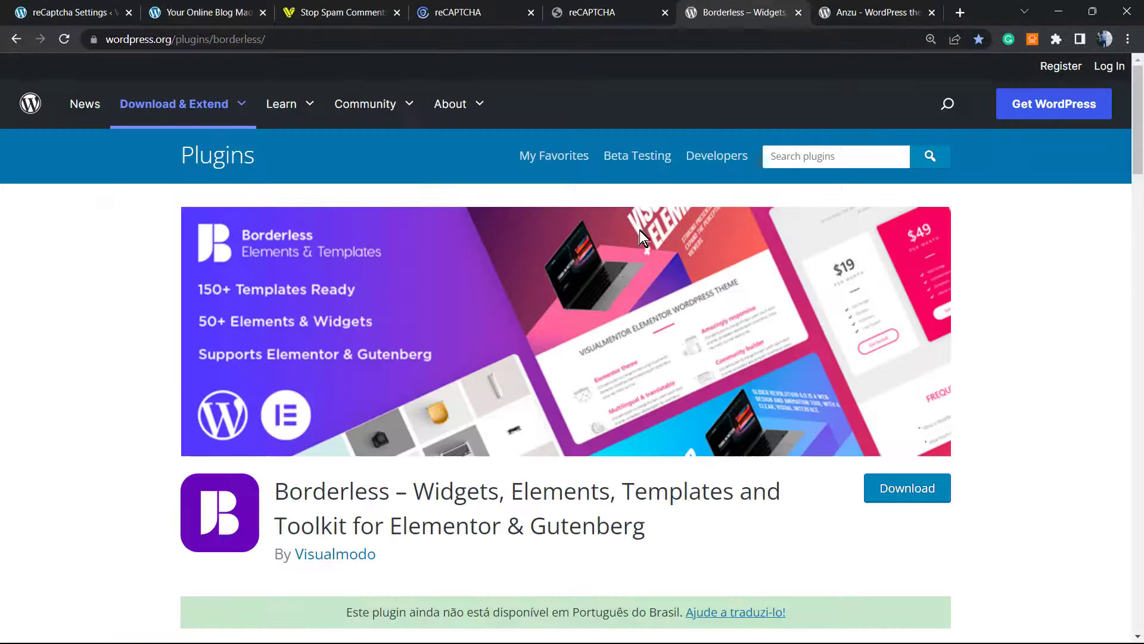
pyautogui.doubleClick(346, 490)
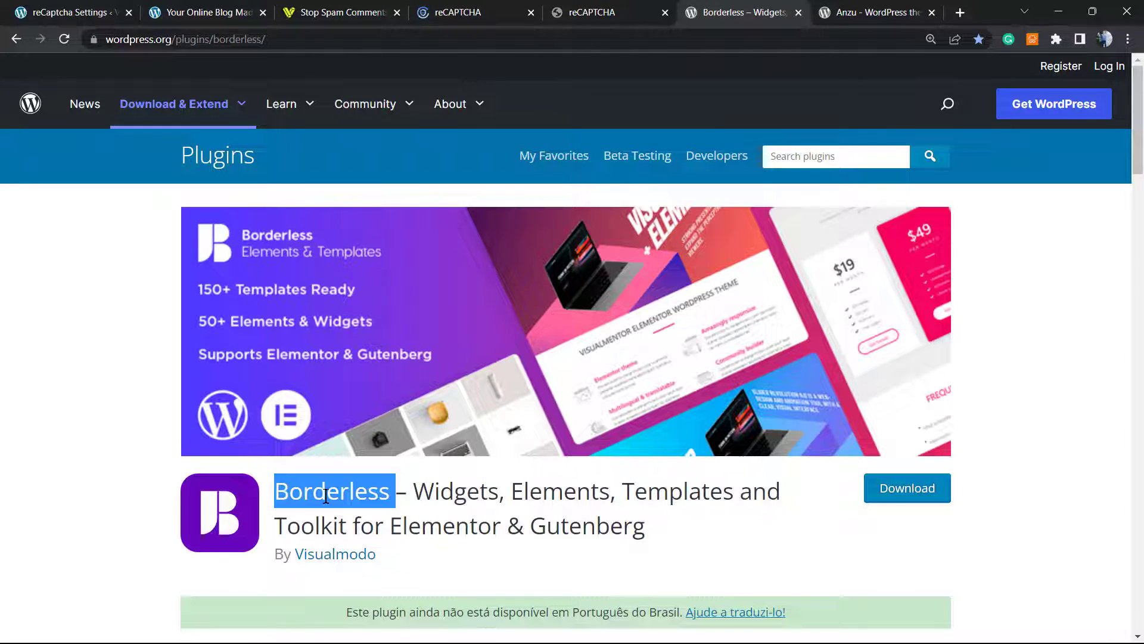
pyautogui.scroll(-1, 534, 527)
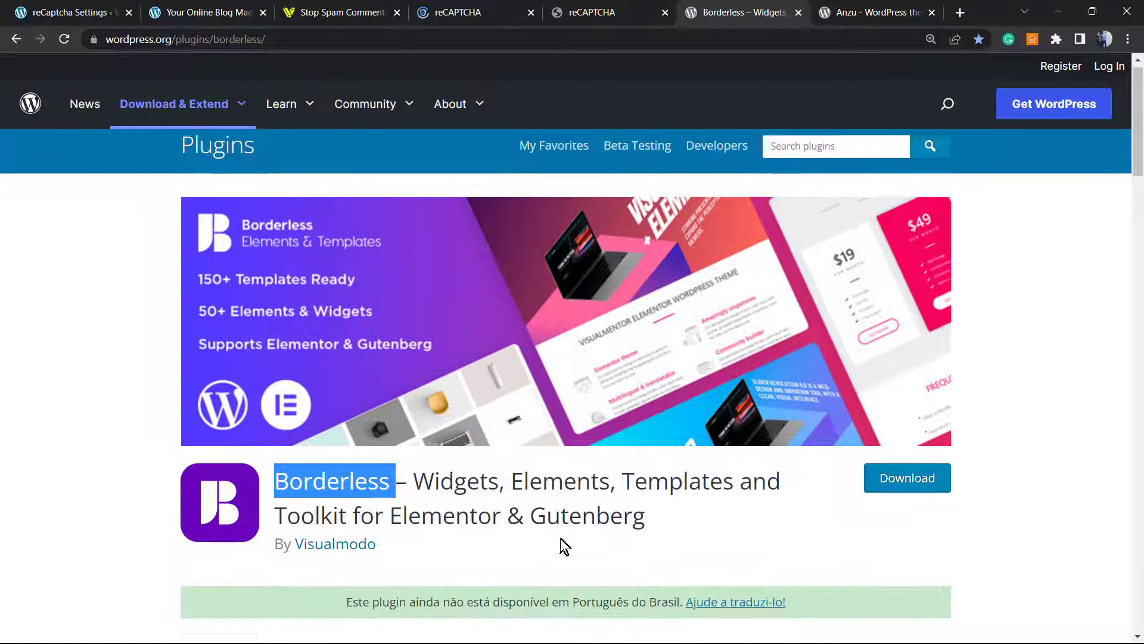
pyautogui.scroll(-3, 555, 501)
pyautogui.scroll(4, 555, 358)
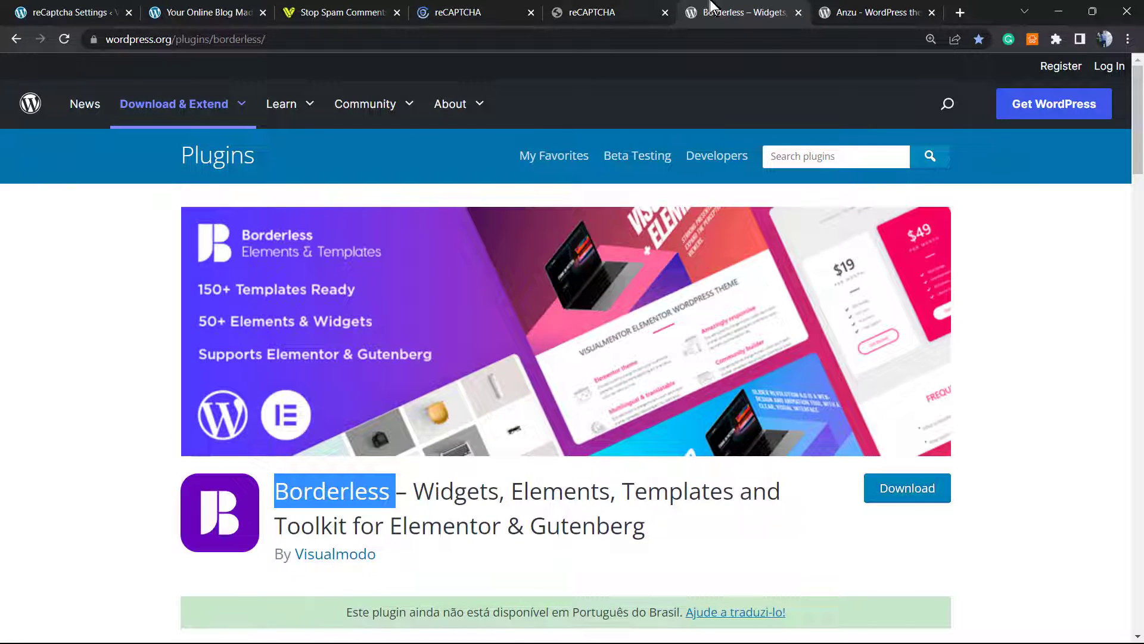
pyautogui.click(857, 11)
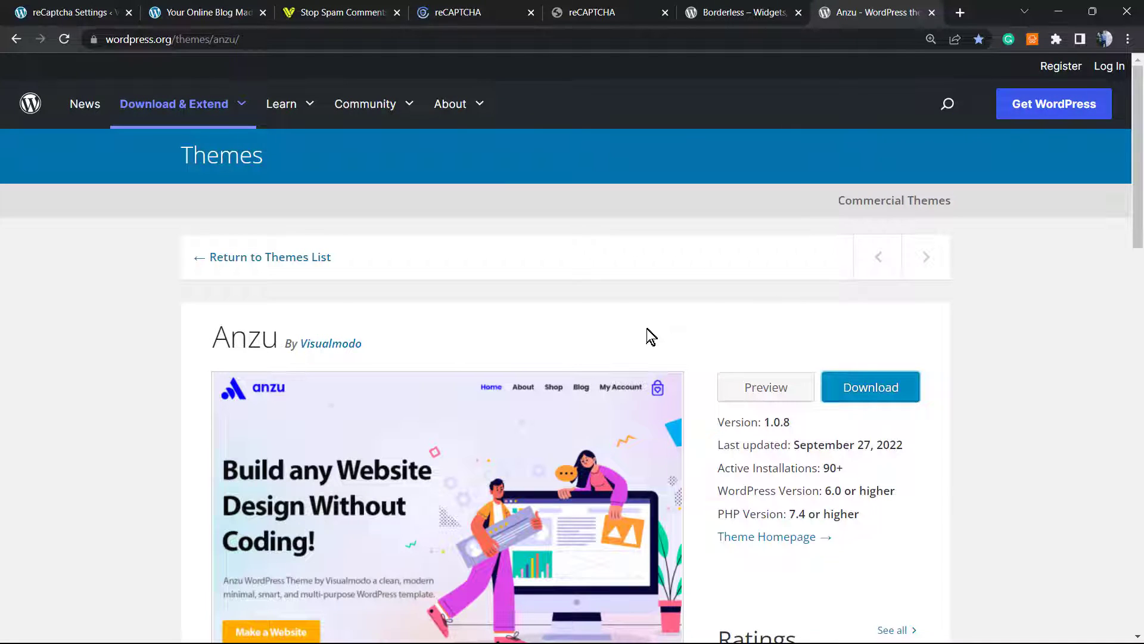
pyautogui.scroll(-1, 652, 335)
pyautogui.scroll(1, 652, 336)
pyautogui.doubleClick(250, 338)
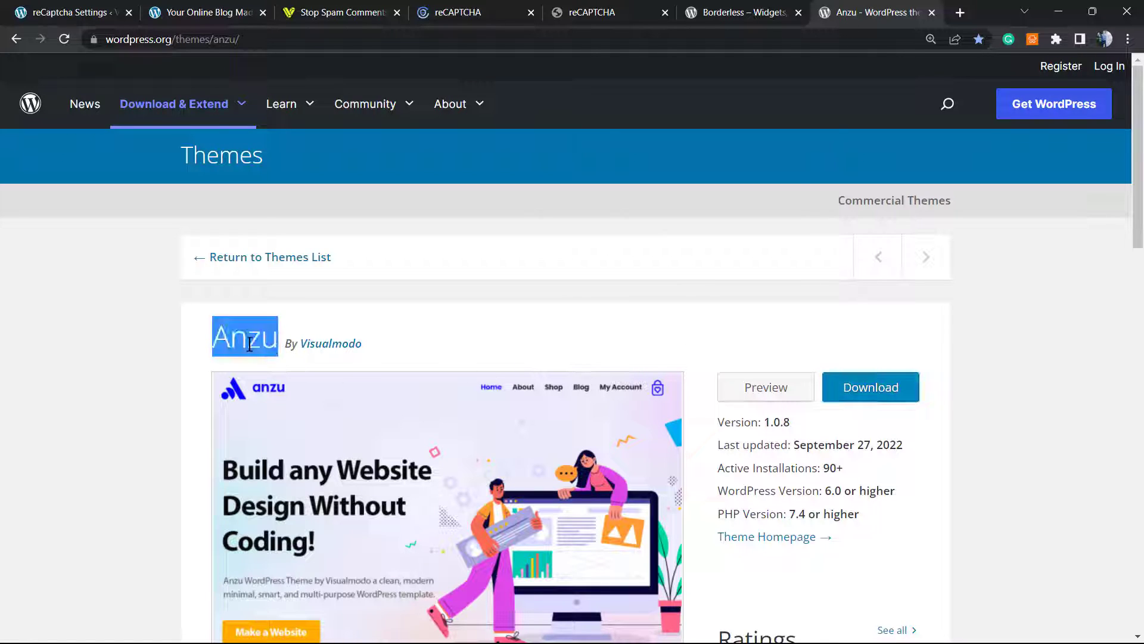
pyautogui.click(526, 333)
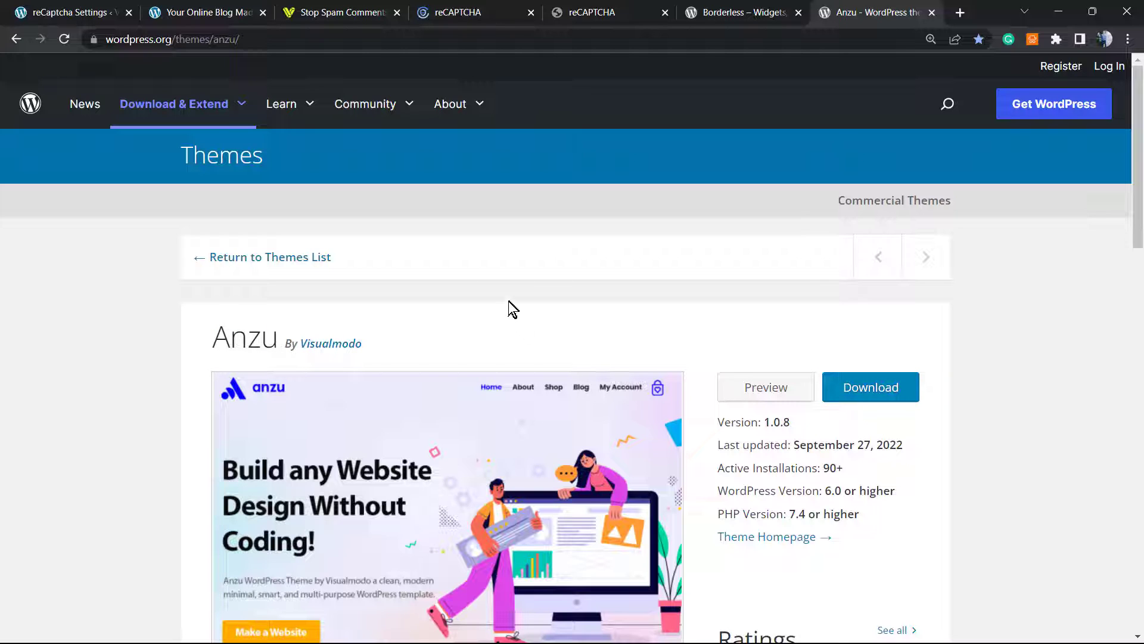
# Go to the Visualmodo Anzu Starter Templates Library from the Stop Spam Comments article.
pyautogui.click(333, 12)
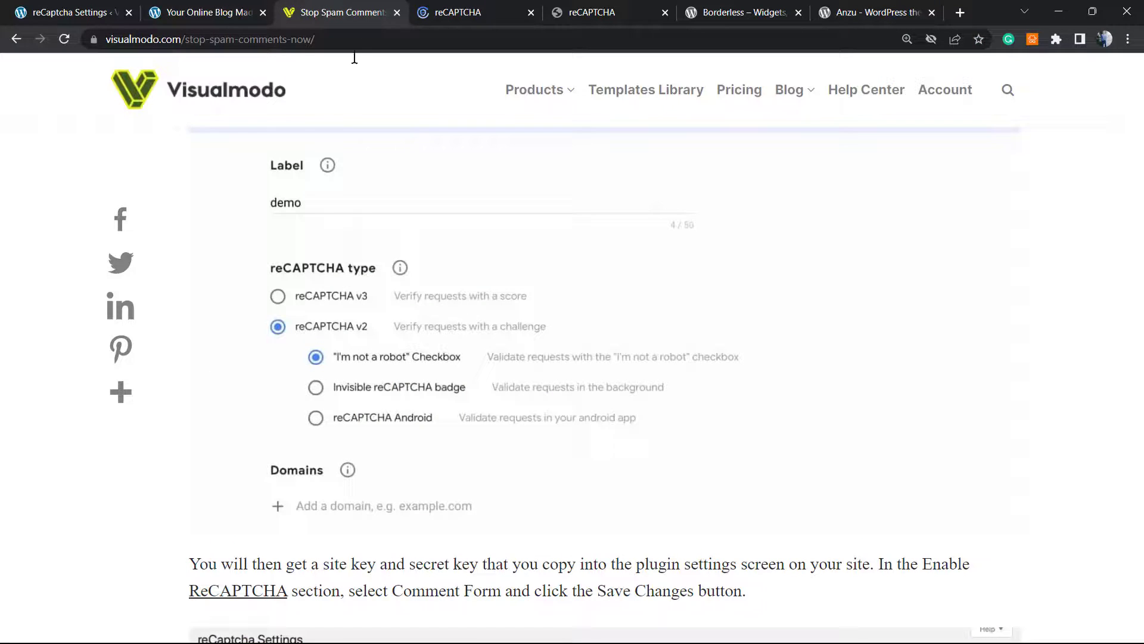
pyautogui.click(259, 90)
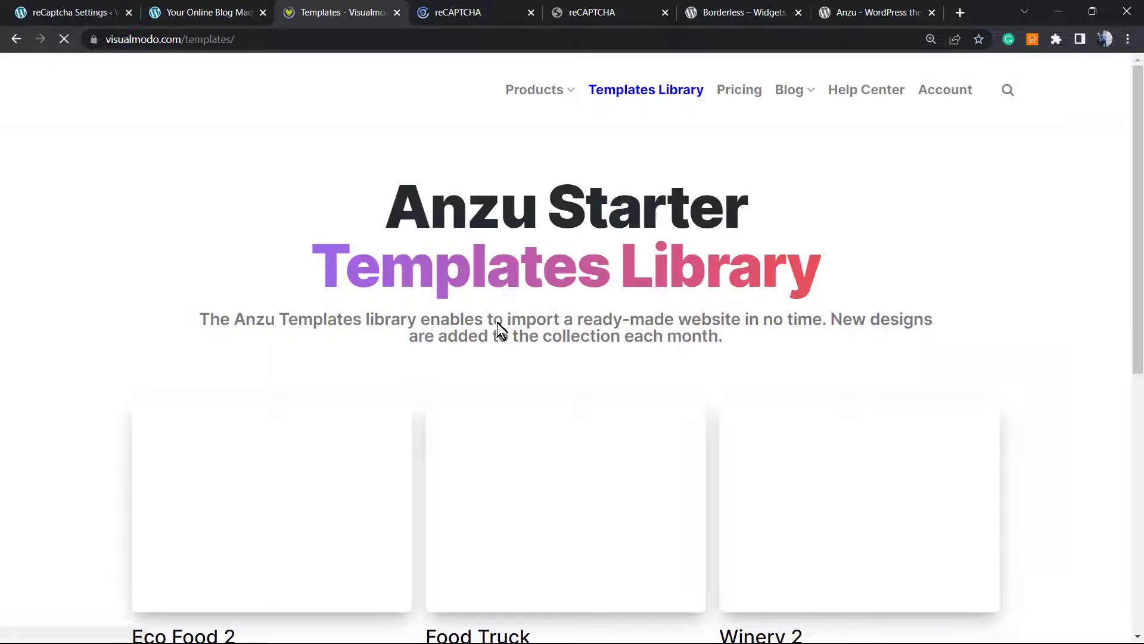
pyautogui.scroll(-2, 401, 411)
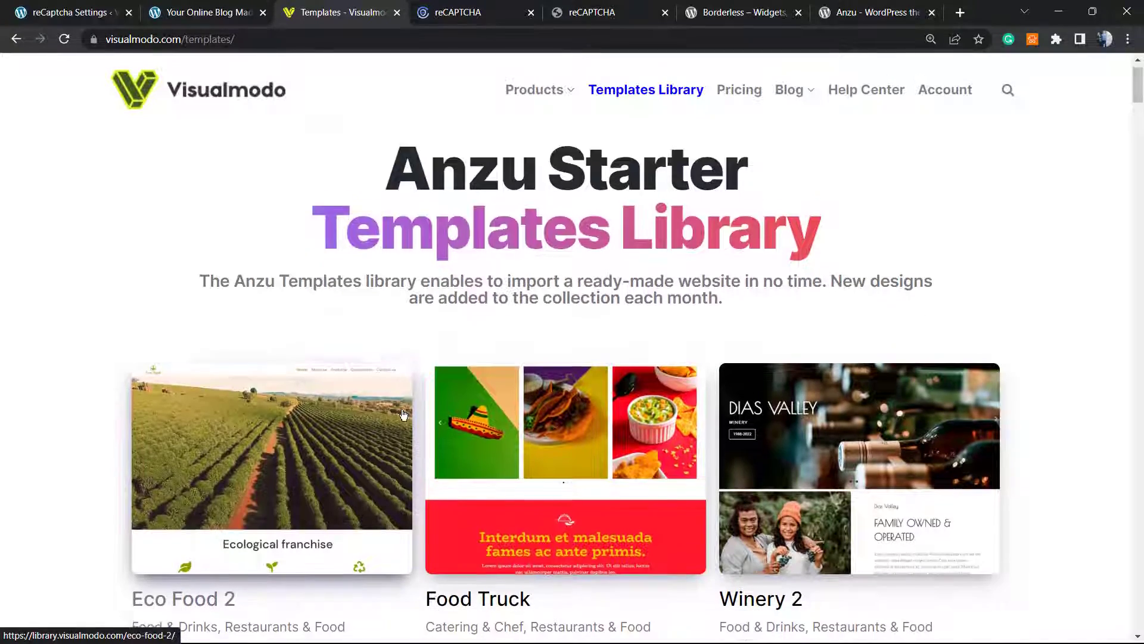
pyautogui.scroll(-2, 402, 410)
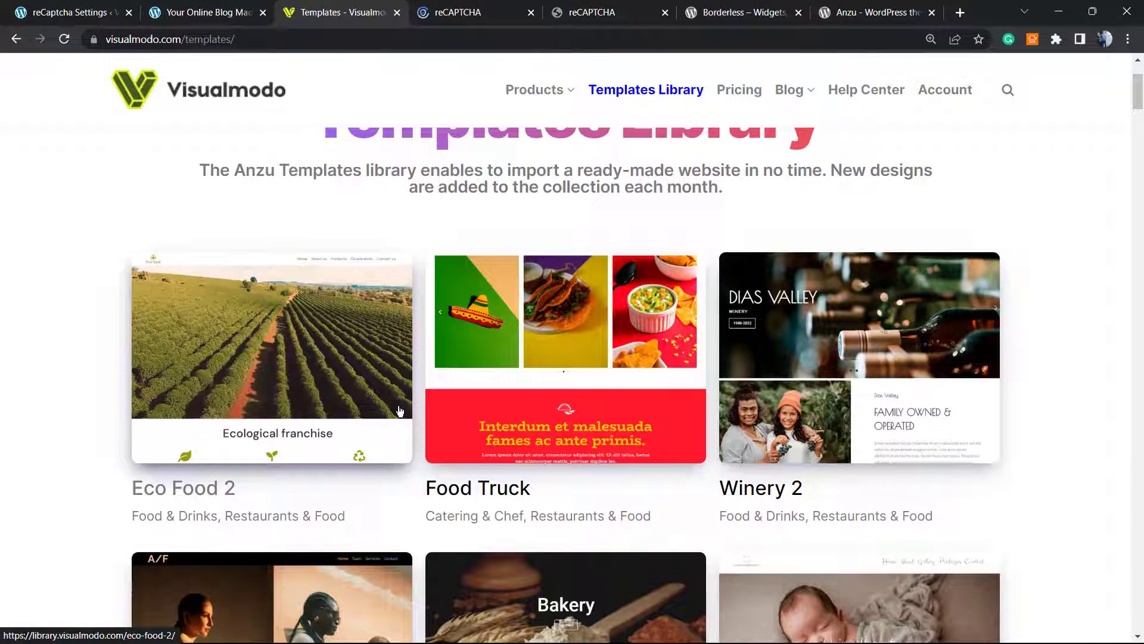
pyautogui.scroll(-2, 400, 411)
pyautogui.scroll(-4, 400, 410)
pyautogui.scroll(-3, 400, 411)
pyautogui.scroll(-3, 399, 410)
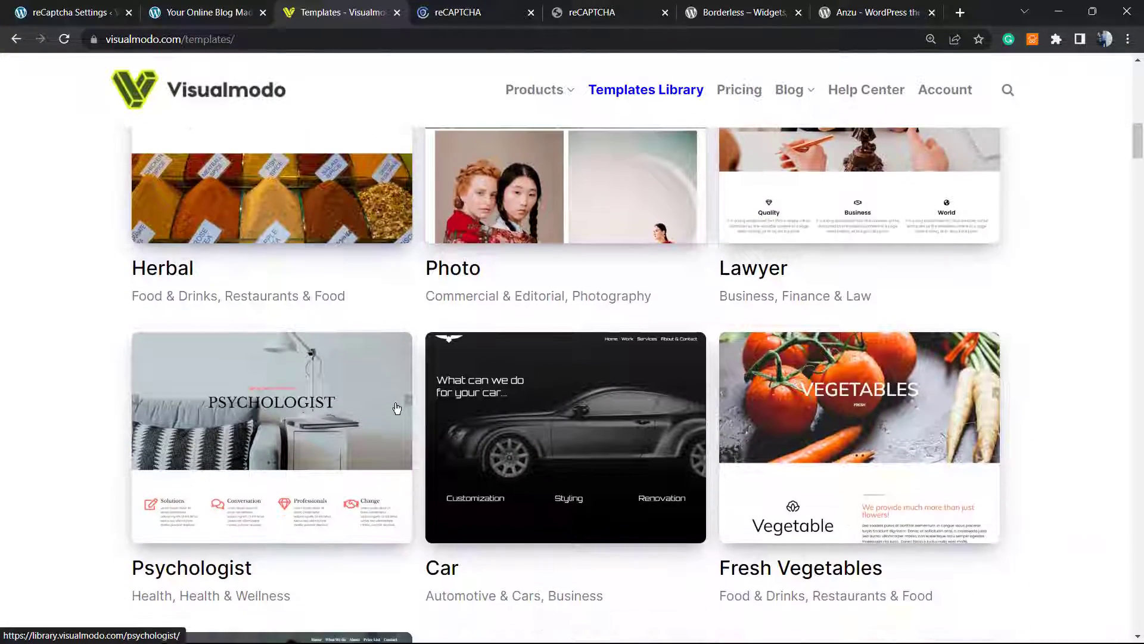
pyautogui.scroll(-5, 397, 408)
pyautogui.scroll(-1, 398, 409)
pyautogui.scroll(-3, 396, 408)
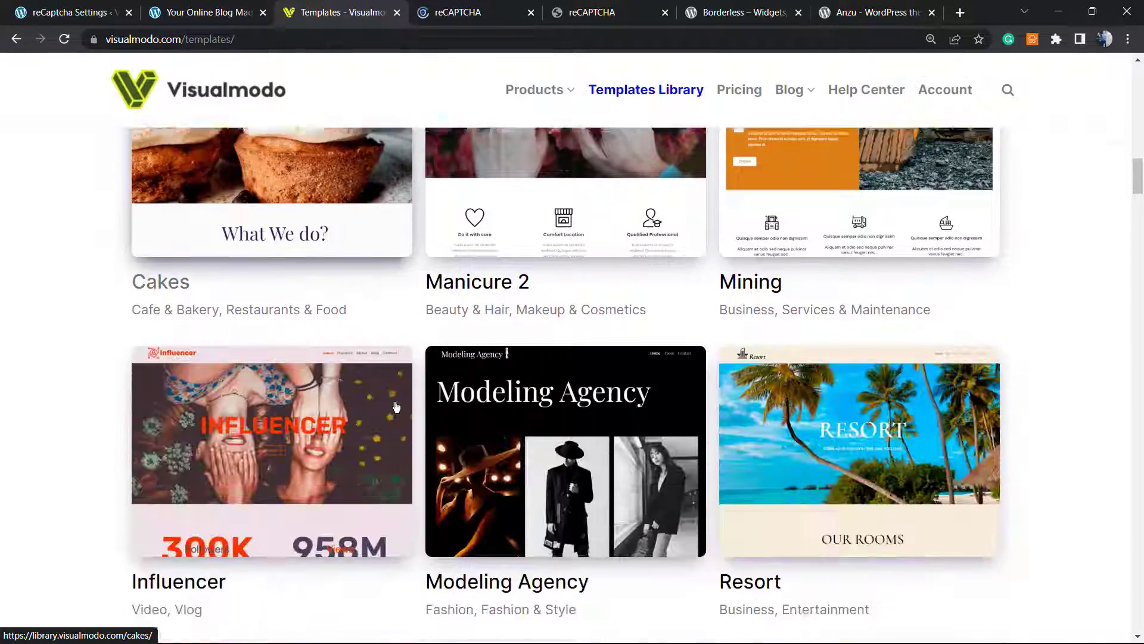
pyautogui.scroll(-3, 396, 409)
pyautogui.scroll(-3, 397, 407)
pyautogui.scroll(-3, 398, 406)
pyautogui.scroll(-2, 397, 406)
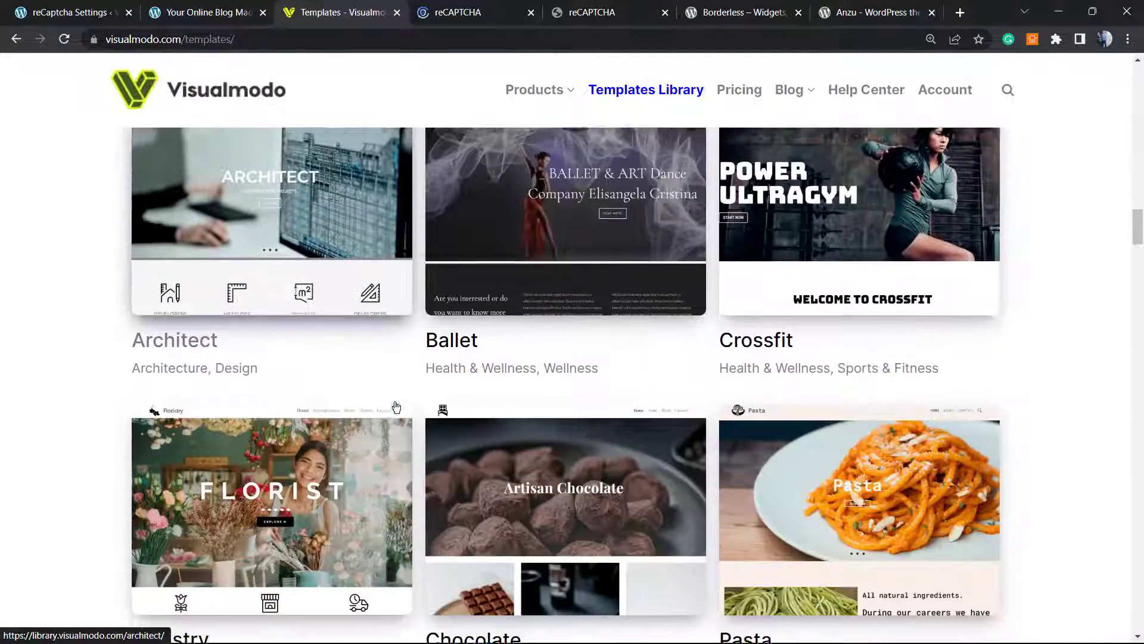
pyautogui.scroll(-3, 397, 407)
pyautogui.scroll(-3, 397, 407)
pyautogui.scroll(-2, 397, 407)
pyautogui.scroll(-3, 397, 406)
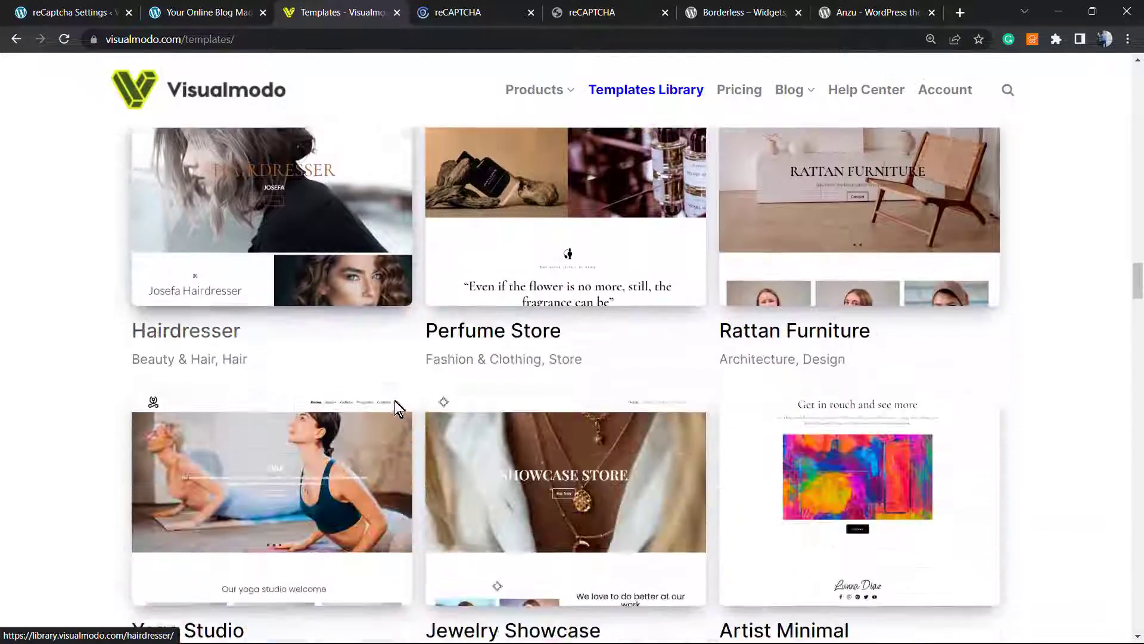
pyautogui.scroll(-2, 397, 407)
pyautogui.scroll(-3, 397, 408)
pyautogui.scroll(-2, 397, 407)
pyautogui.scroll(-2, 397, 408)
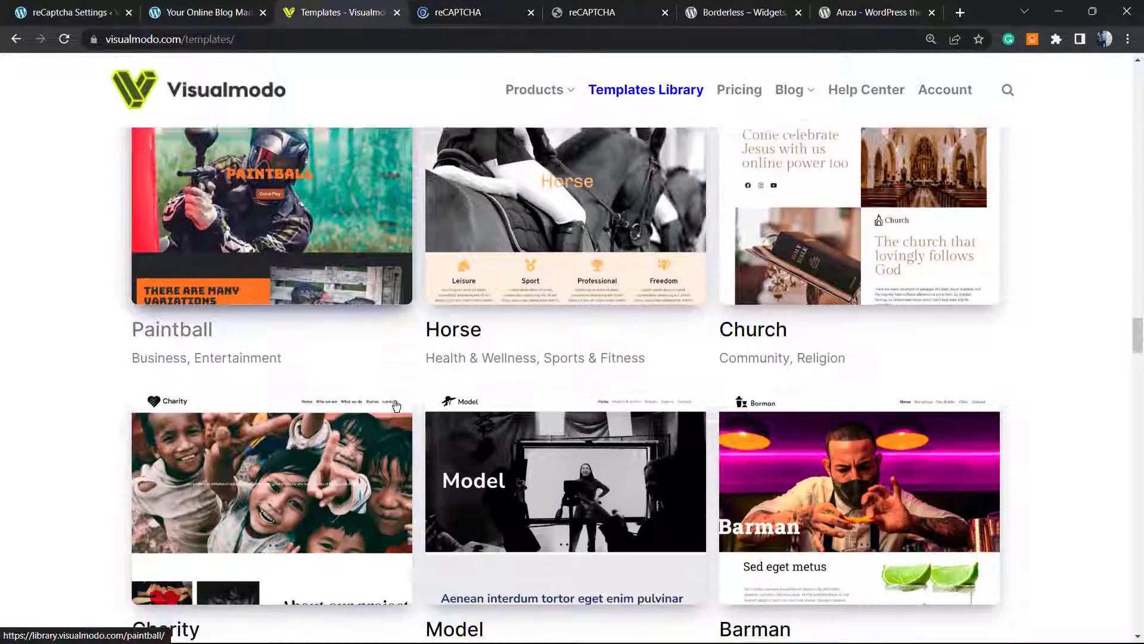
pyautogui.scroll(-2, 398, 407)
pyautogui.scroll(-3, 397, 408)
pyautogui.scroll(-2, 397, 408)
pyautogui.scroll(-2, 397, 409)
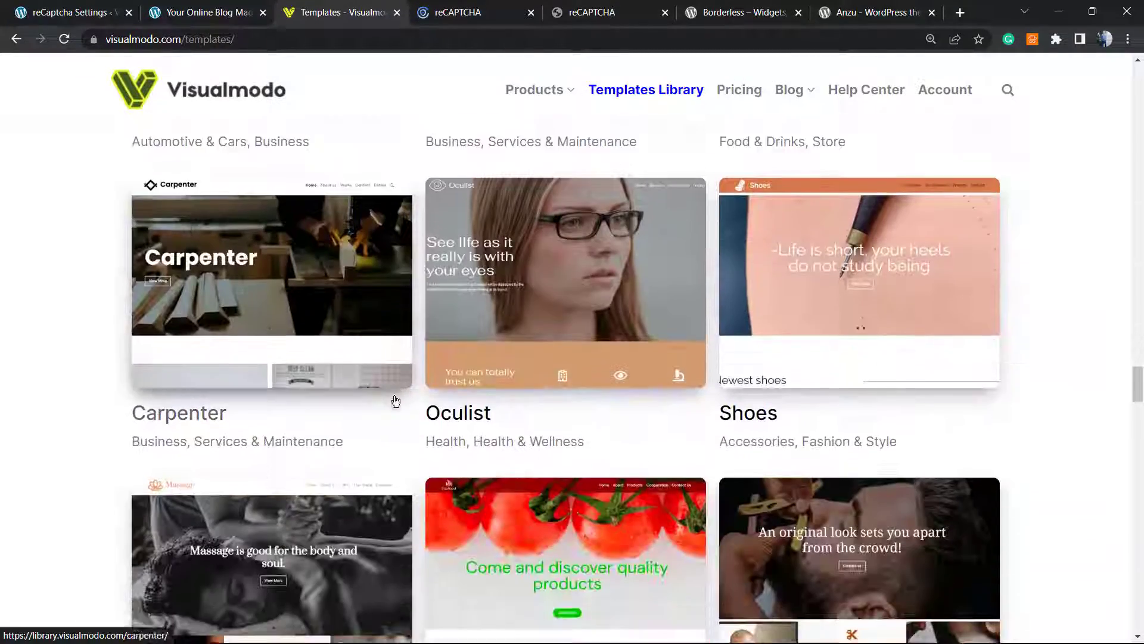
pyautogui.scroll(-2, 397, 408)
pyautogui.scroll(-2, 392, 387)
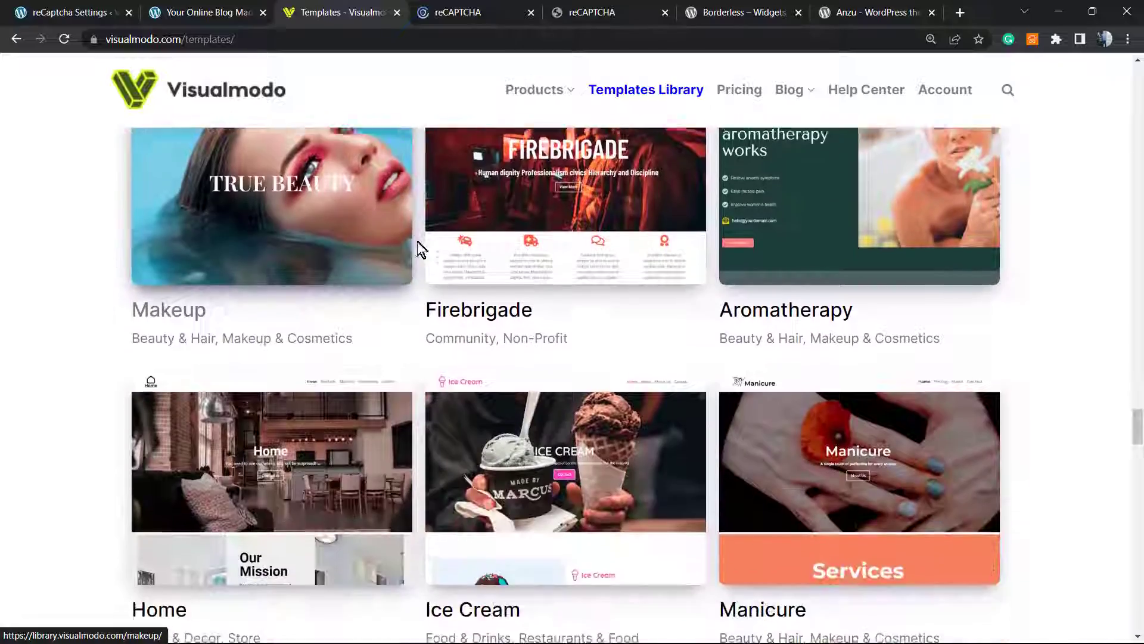